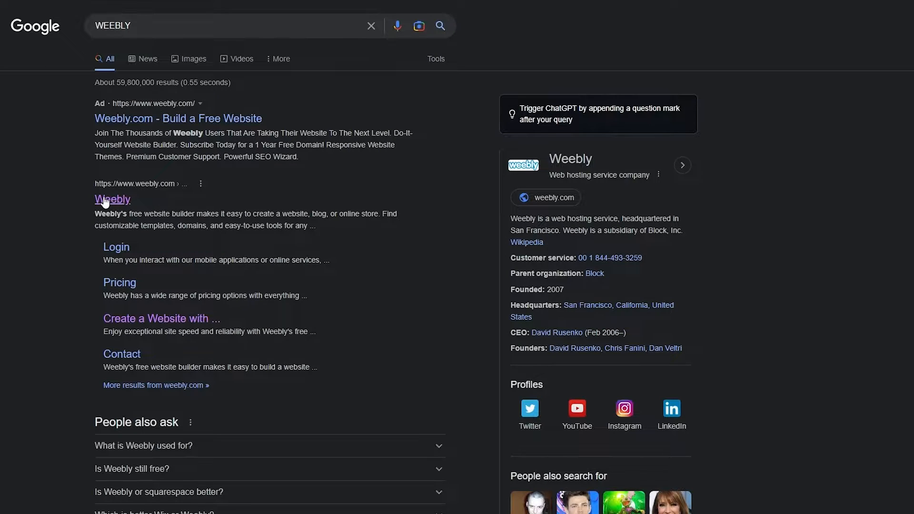
- Open the Weebly search result for creating a website
{"action": "left_click", "coordinate": [179, 324]}
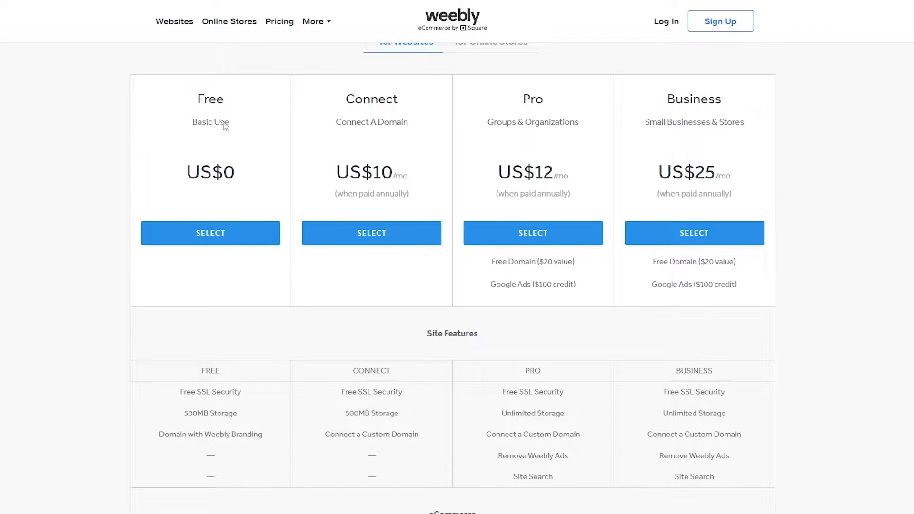
- Examine the Free website plan's storage, domain, eCommerce, marketing and support features in the pricing comparison
{"action": "scroll", "coordinate": [212, 125], "scroll_direction": "down", "scroll_amount": 3}
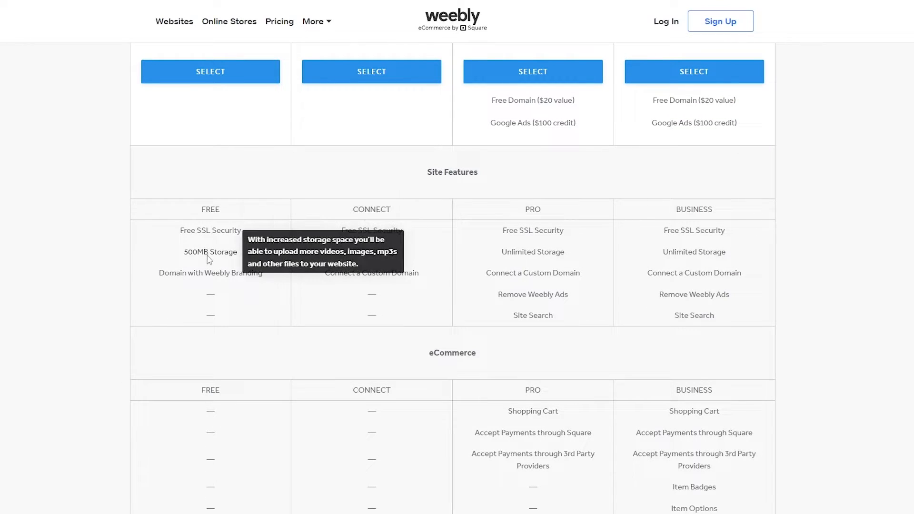
{"action": "mouse_move", "coordinate": [212, 277]}
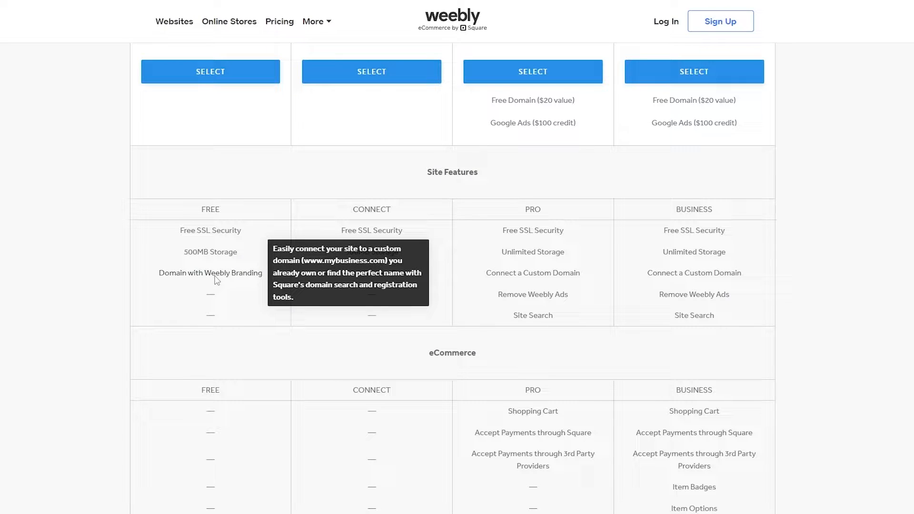
{"action": "scroll", "coordinate": [217, 281], "scroll_direction": "down", "scroll_amount": 6}
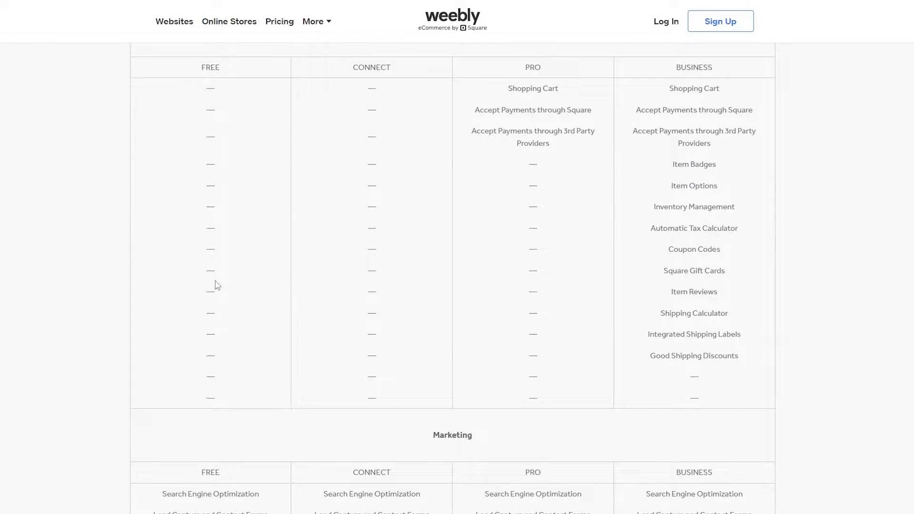
{"action": "scroll", "coordinate": [217, 285], "scroll_direction": "down", "scroll_amount": 4}
{"action": "scroll", "coordinate": [207, 286], "scroll_direction": "down", "scroll_amount": 1}
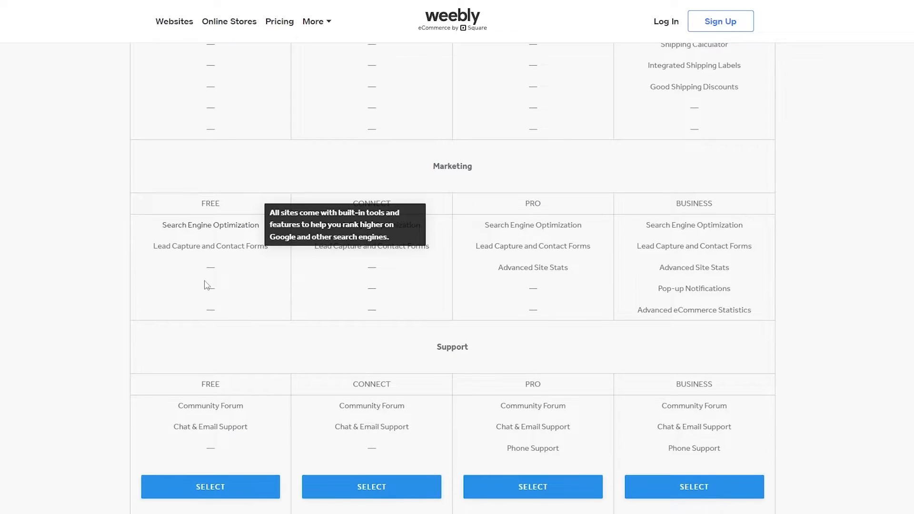
{"action": "scroll", "coordinate": [209, 267], "scroll_direction": "down", "scroll_amount": 2}
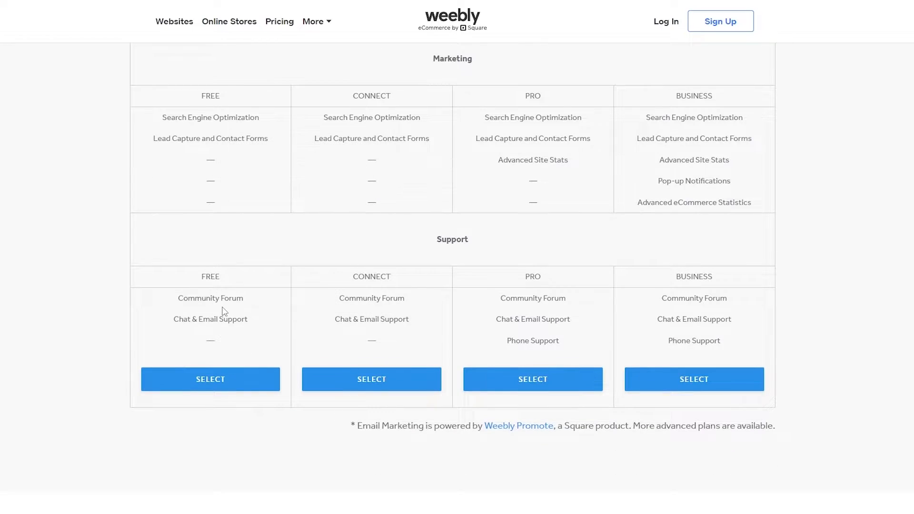
{"action": "scroll", "coordinate": [230, 326], "scroll_direction": "up", "scroll_amount": 20}
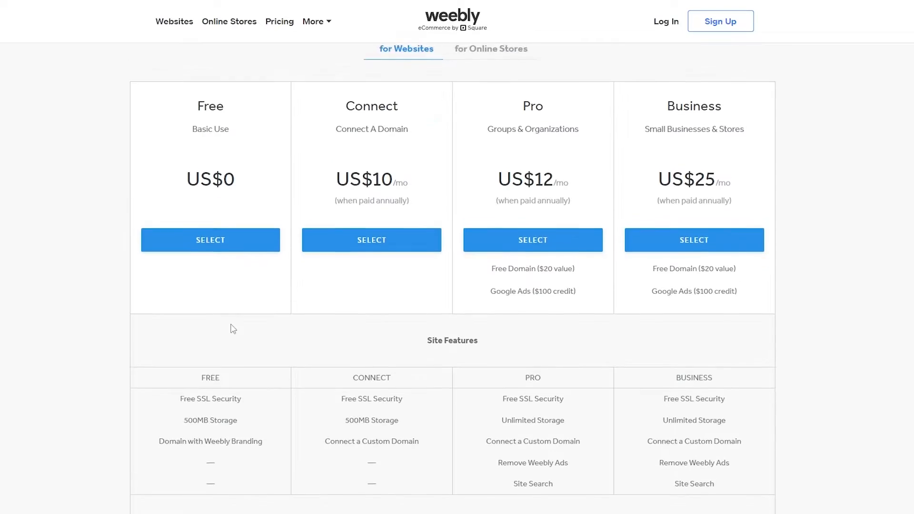
- Review the Connect plan's price and its site and eCommerce features in the pricing comparison
{"action": "scroll", "coordinate": [232, 328], "scroll_direction": "down", "scroll_amount": 2}
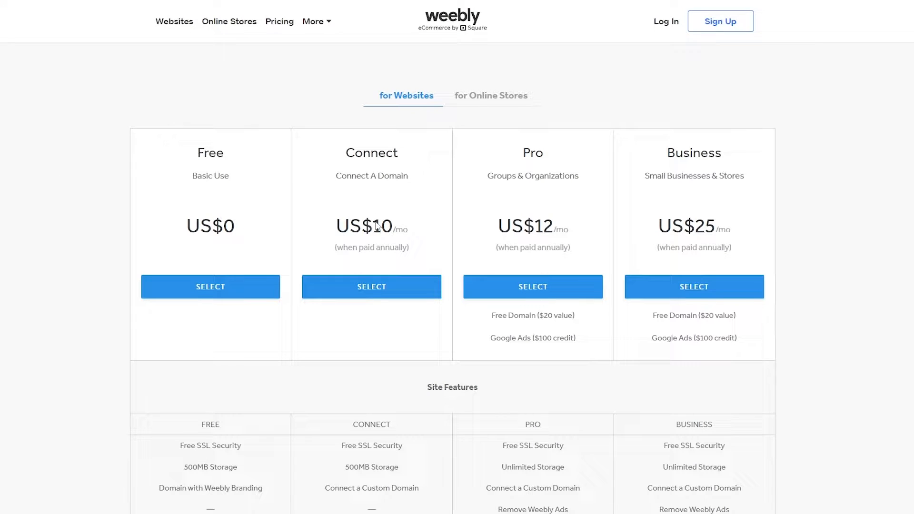
{"action": "scroll", "coordinate": [388, 228], "scroll_direction": "down", "scroll_amount": 1}
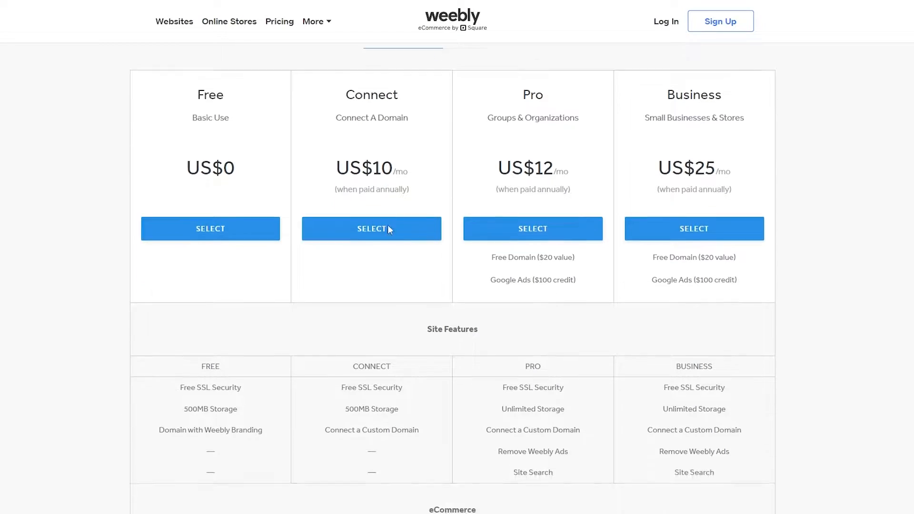
{"action": "scroll", "coordinate": [428, 296], "scroll_direction": "up", "scroll_amount": 4}
{"action": "scroll", "coordinate": [433, 292], "scroll_direction": "down", "scroll_amount": 3}
{"action": "scroll", "coordinate": [409, 304], "scroll_direction": "down", "scroll_amount": 11}
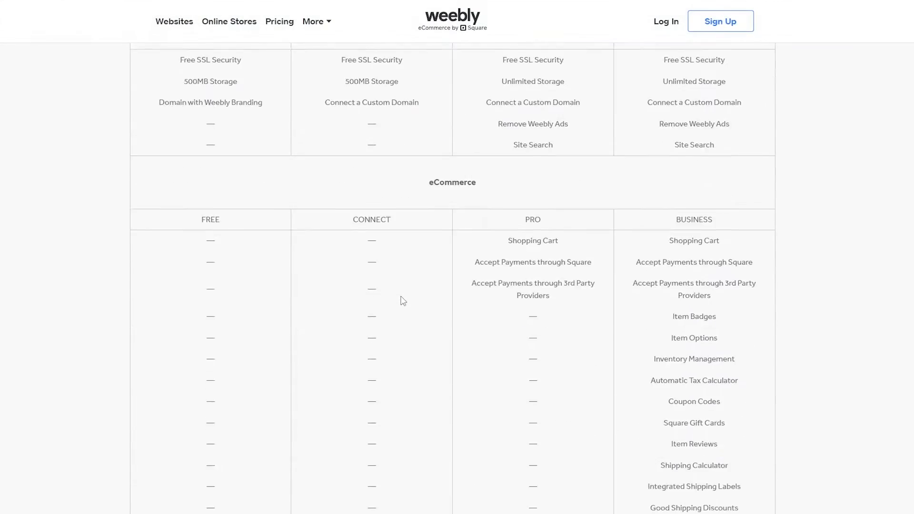
{"action": "scroll", "coordinate": [402, 302], "scroll_direction": "up", "scroll_amount": 11}
{"action": "scroll", "coordinate": [404, 300], "scroll_direction": "up", "scroll_amount": 4}
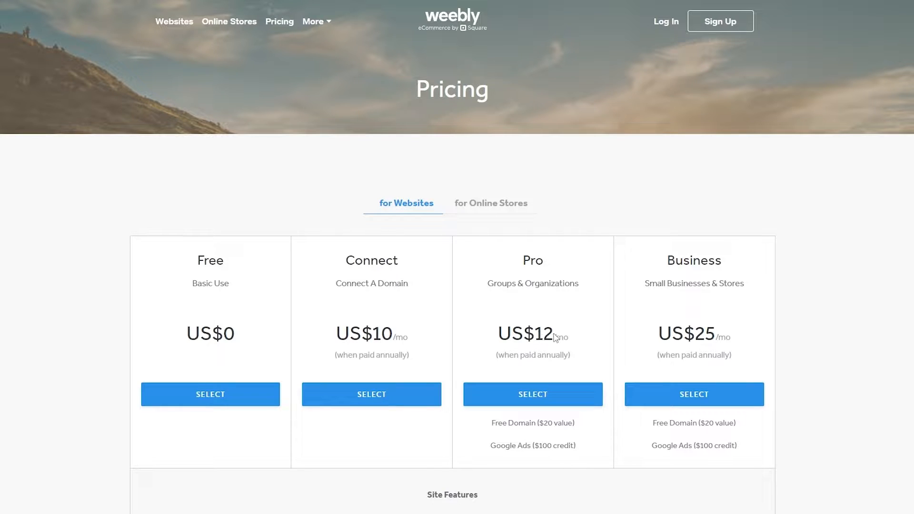
- Examine the Pro plan's included offers, site features, payment options, marketing and support in the pricing comparison
{"action": "scroll", "coordinate": [543, 335], "scroll_direction": "down", "scroll_amount": 4}
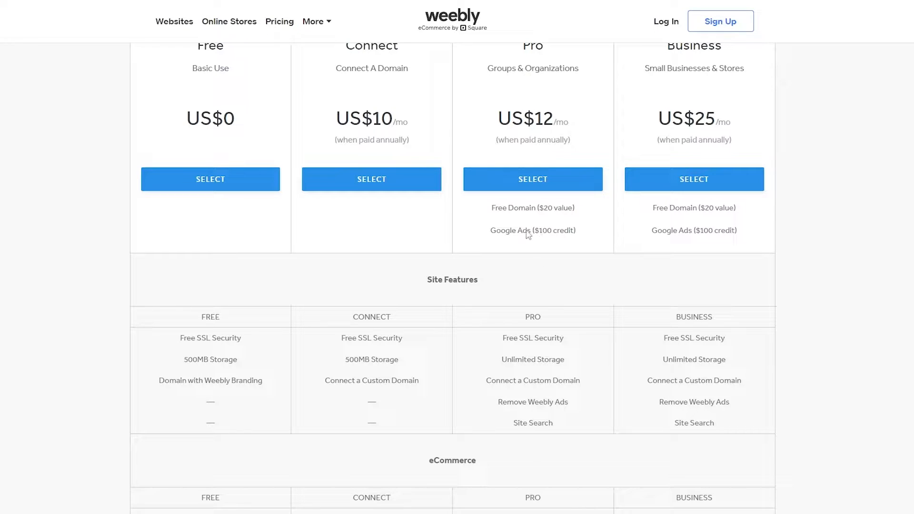
{"action": "scroll", "coordinate": [528, 234], "scroll_direction": "down", "scroll_amount": 3}
{"action": "mouse_move", "coordinate": [510, 223]}
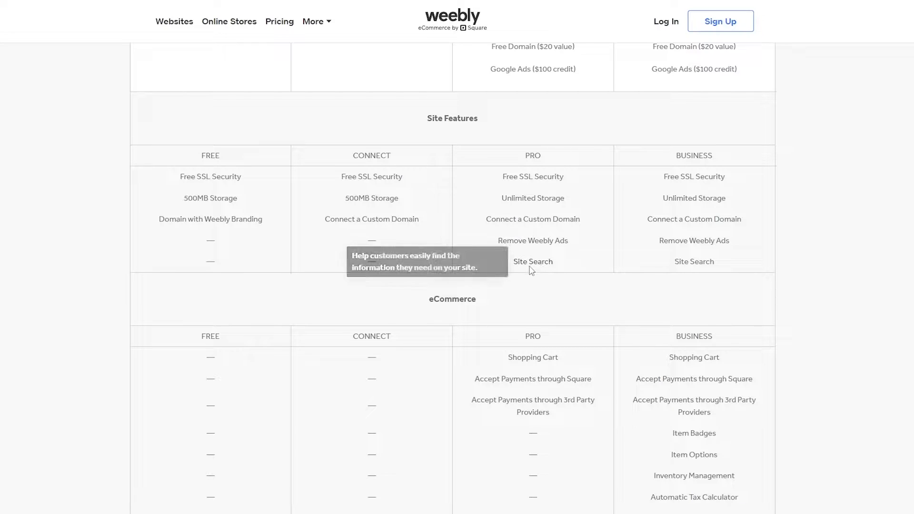
{"action": "scroll", "coordinate": [539, 267], "scroll_direction": "down", "scroll_amount": 3}
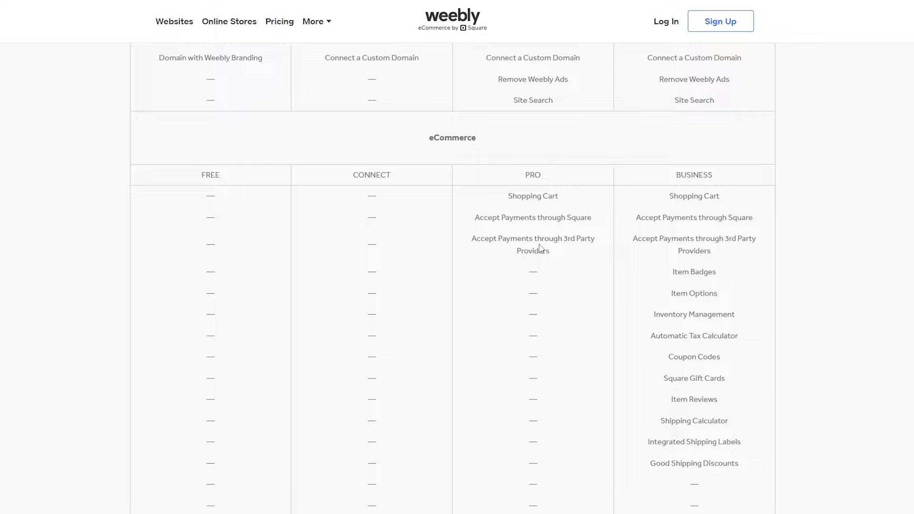
{"action": "scroll", "coordinate": [545, 257], "scroll_direction": "down", "scroll_amount": 7}
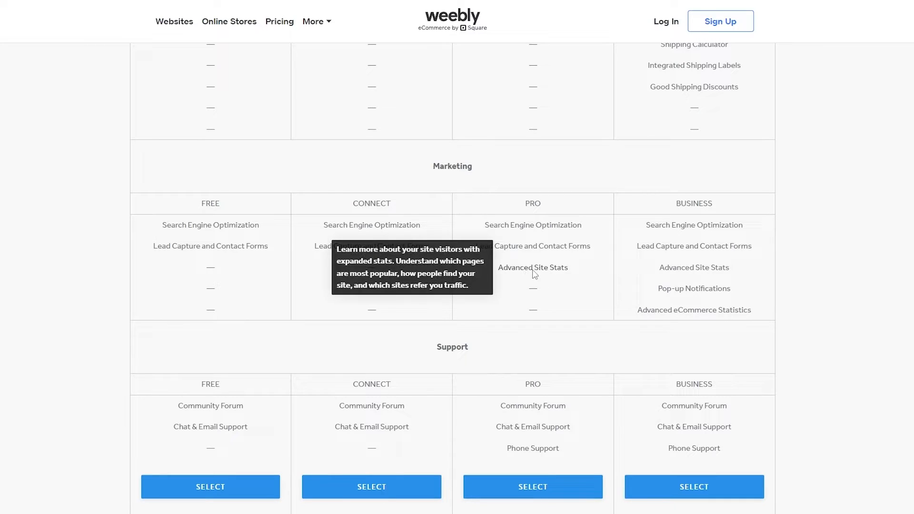
{"action": "scroll", "coordinate": [559, 274], "scroll_direction": "down", "scroll_amount": 4}
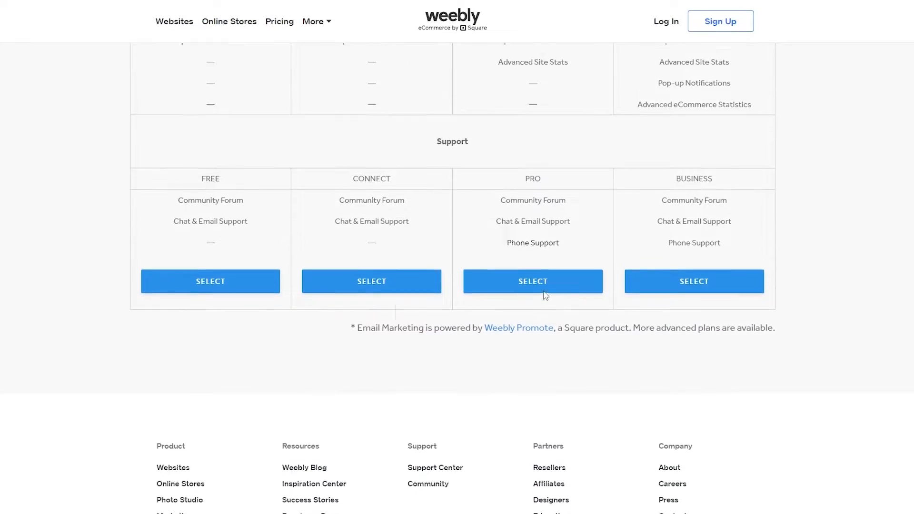
{"action": "scroll", "coordinate": [548, 300], "scroll_direction": "up", "scroll_amount": 12}
{"action": "scroll", "coordinate": [595, 292], "scroll_direction": "up", "scroll_amount": 5}
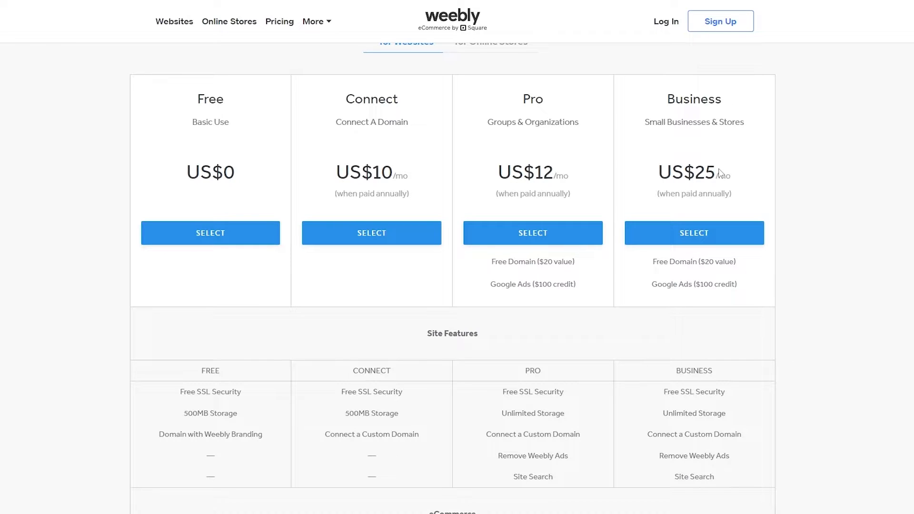
- Examine the Business plan's included offers, eCommerce tools, marketing features and support in the pricing comparison
{"action": "scroll", "coordinate": [721, 203], "scroll_direction": "down", "scroll_amount": 3}
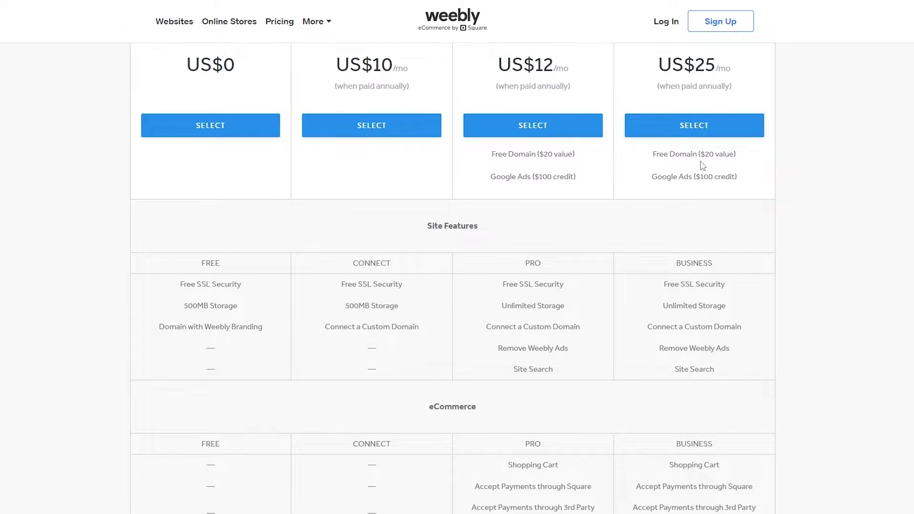
{"action": "scroll", "coordinate": [619, 143], "scroll_direction": "up", "scroll_amount": 4}
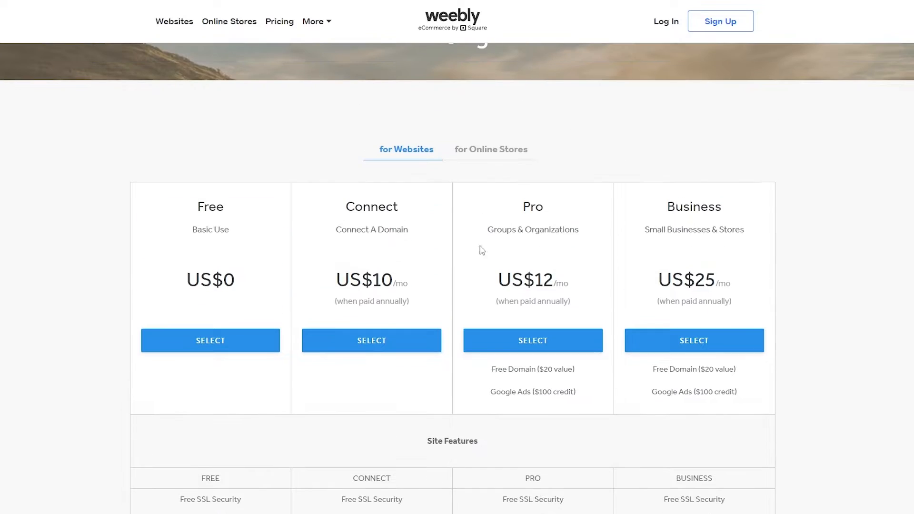
{"action": "scroll", "coordinate": [547, 218], "scroll_direction": "down", "scroll_amount": 6}
{"action": "scroll", "coordinate": [730, 275], "scroll_direction": "down", "scroll_amount": 5}
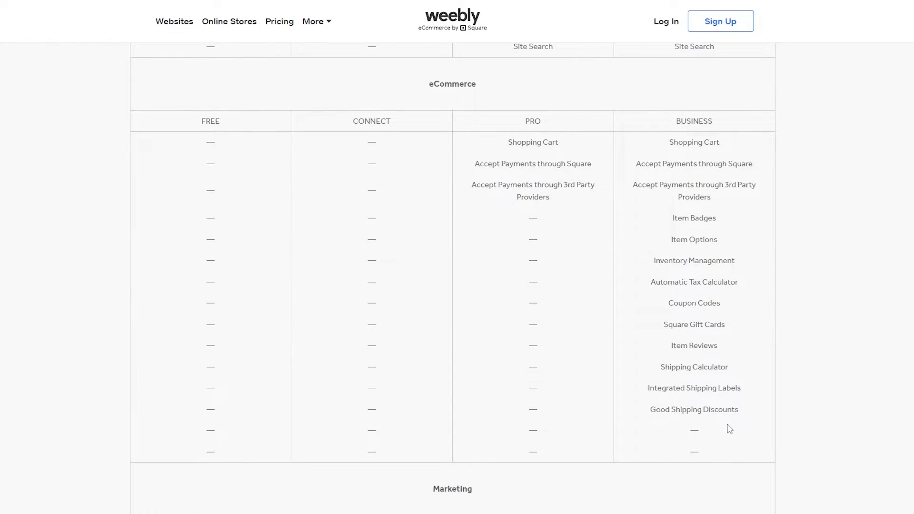
{"action": "mouse_move", "coordinate": [710, 224]}
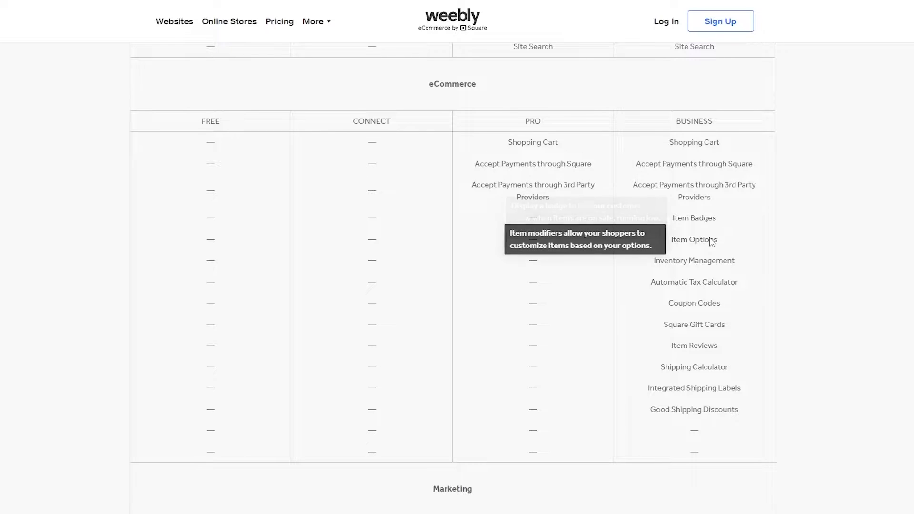
{"action": "mouse_move", "coordinate": [710, 267]}
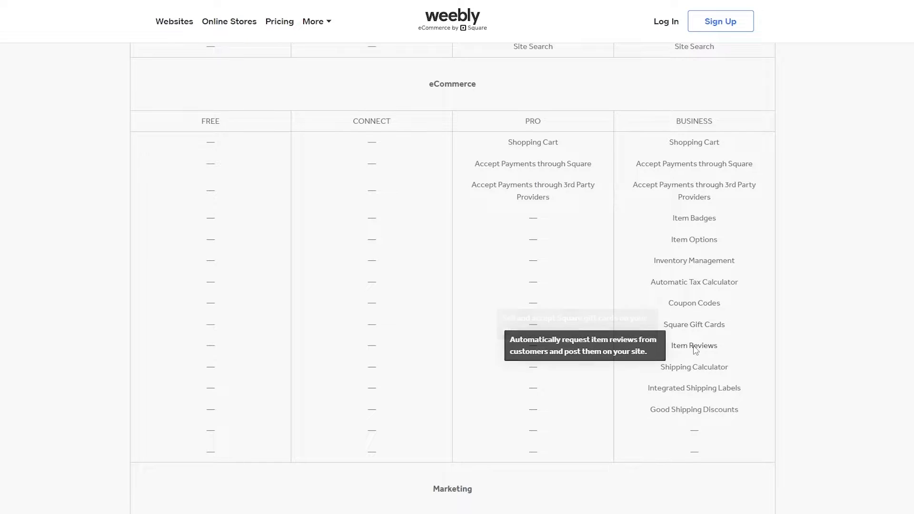
{"action": "mouse_move", "coordinate": [695, 372]}
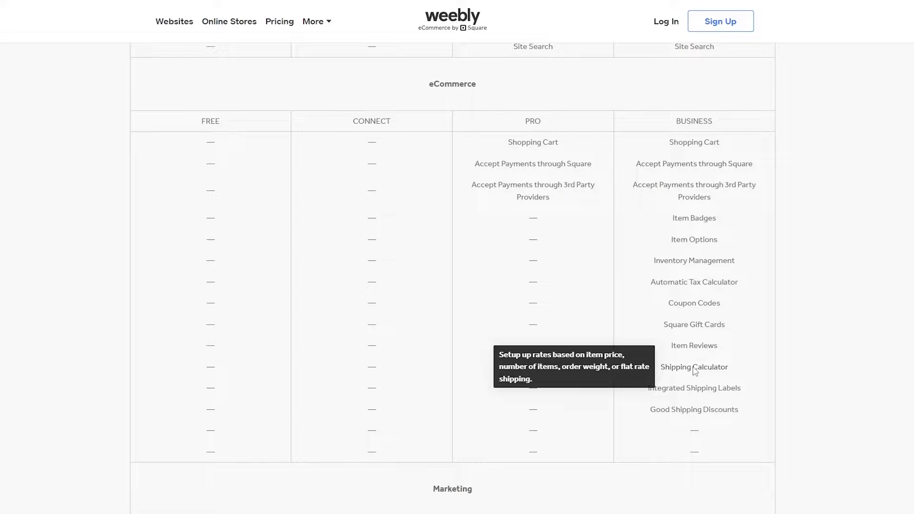
{"action": "scroll", "coordinate": [716, 402], "scroll_direction": "down", "scroll_amount": 5}
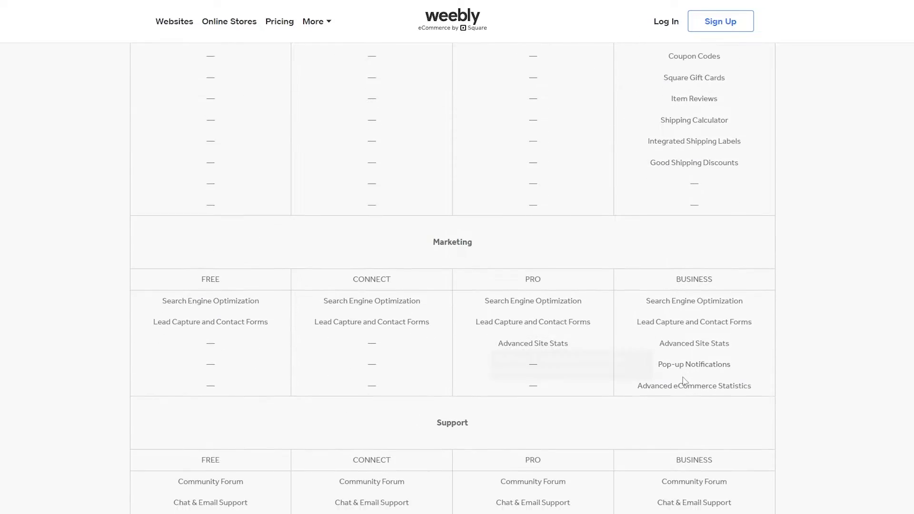
{"action": "scroll", "coordinate": [705, 341], "scroll_direction": "down", "scroll_amount": 3}
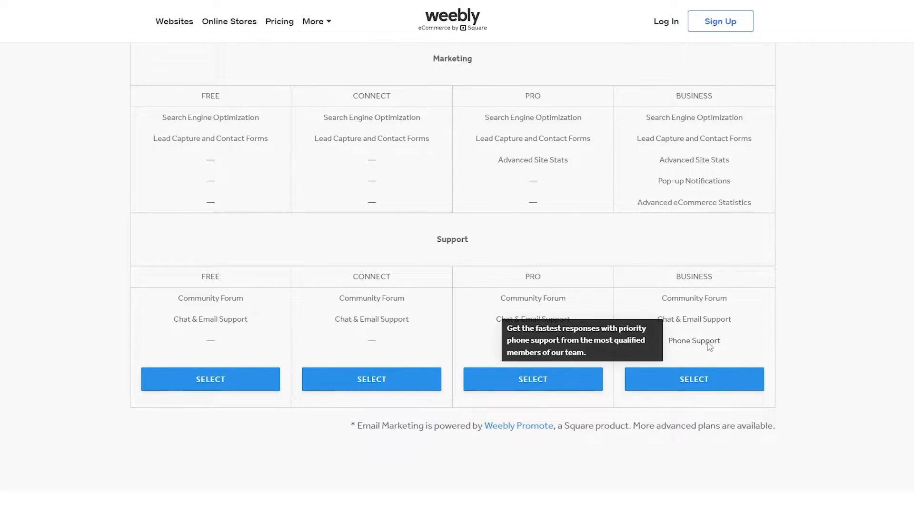
{"action": "scroll", "coordinate": [709, 341], "scroll_direction": "up", "scroll_amount": 14}
{"action": "scroll", "coordinate": [696, 342], "scroll_direction": "up", "scroll_amount": 5}
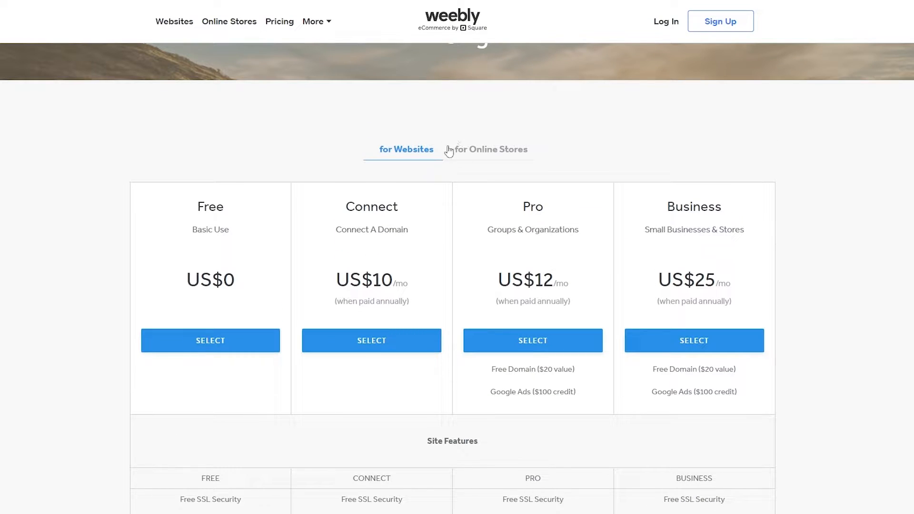
- Show the plans for online stores and review the Pro, Business and Business Plus offers
{"action": "left_click", "coordinate": [478, 158]}
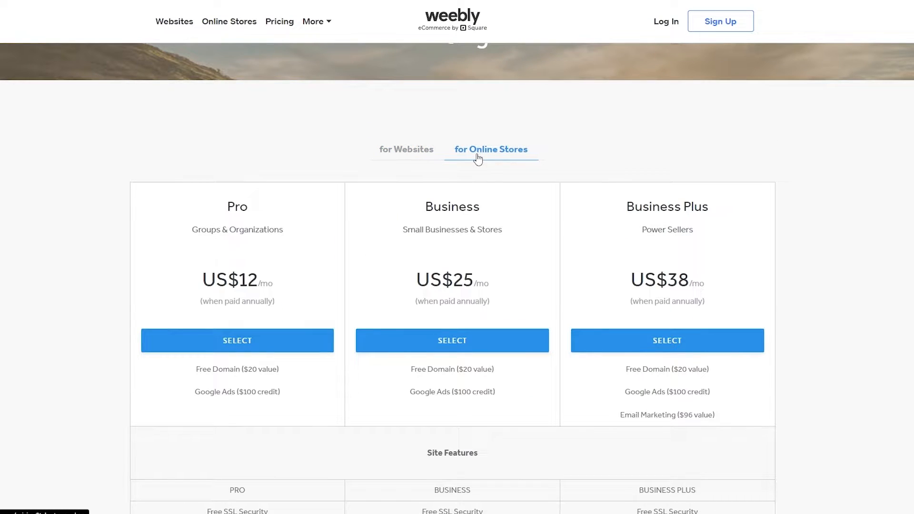
{"action": "scroll", "coordinate": [410, 287], "scroll_direction": "down", "scroll_amount": 5}
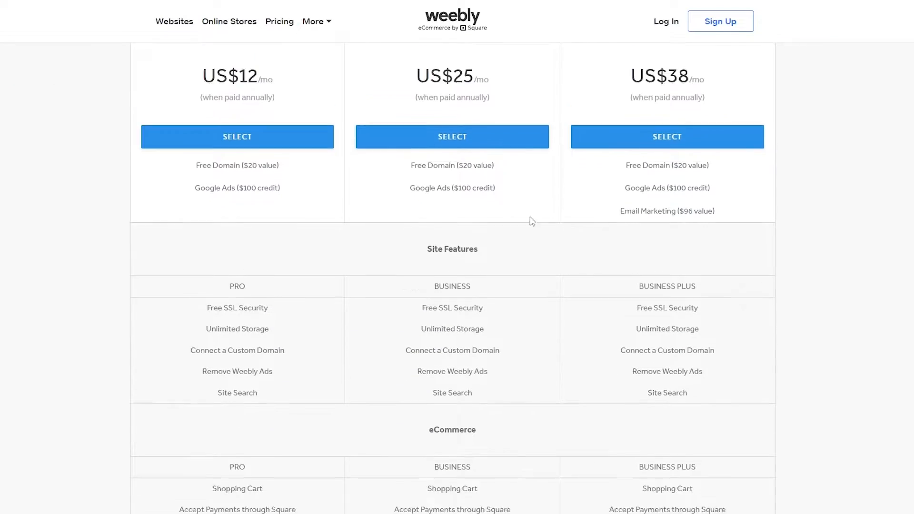
{"action": "scroll", "coordinate": [530, 220], "scroll_direction": "up", "scroll_amount": 2}
{"action": "scroll", "coordinate": [506, 178], "scroll_direction": "up", "scroll_amount": 2}
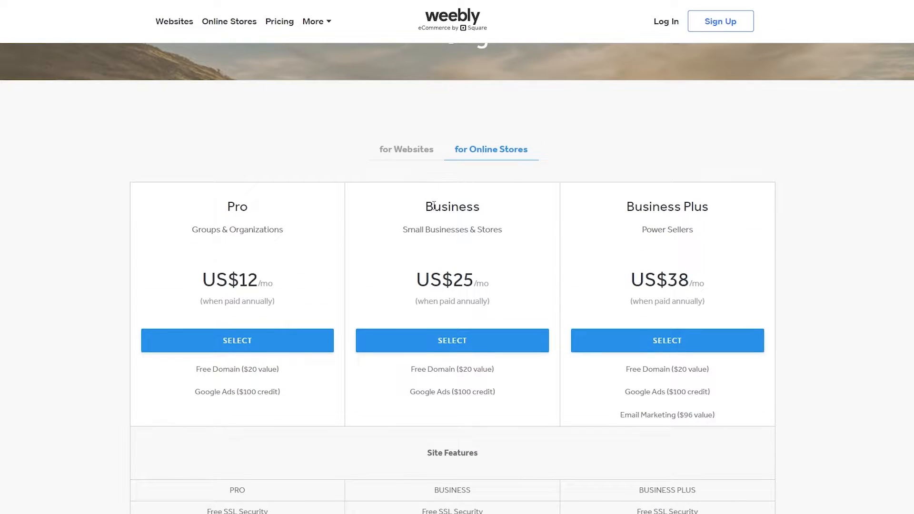
- Select the Free plan for websites and choose to create a website with an online store
{"action": "left_click", "coordinate": [397, 150]}
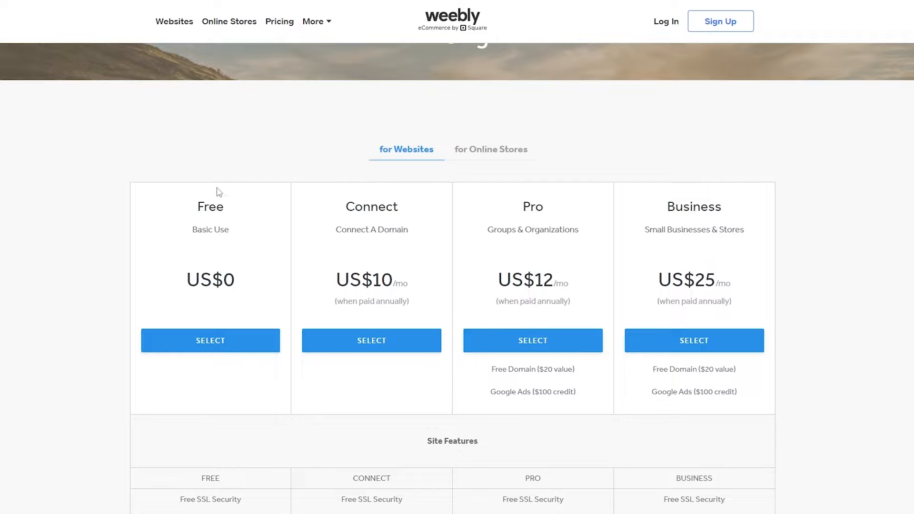
{"action": "left_click", "coordinate": [232, 350]}
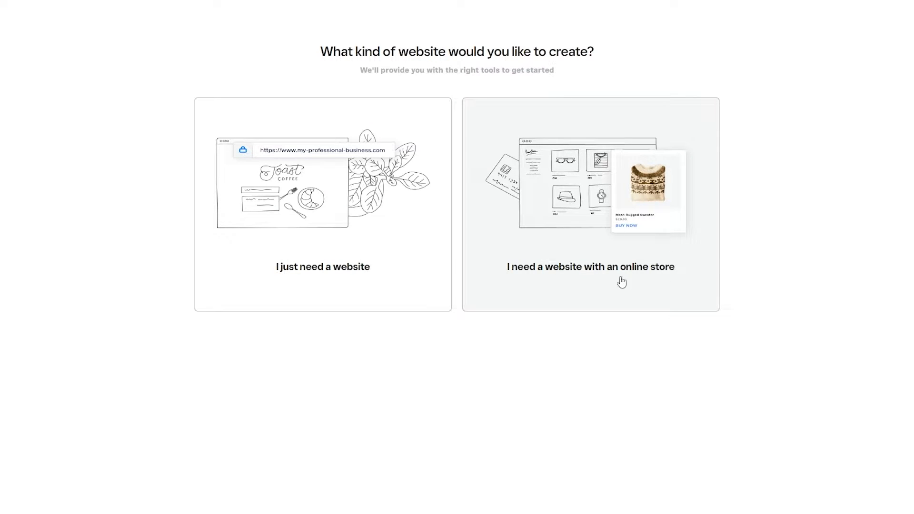
{"action": "left_click", "coordinate": [560, 231]}
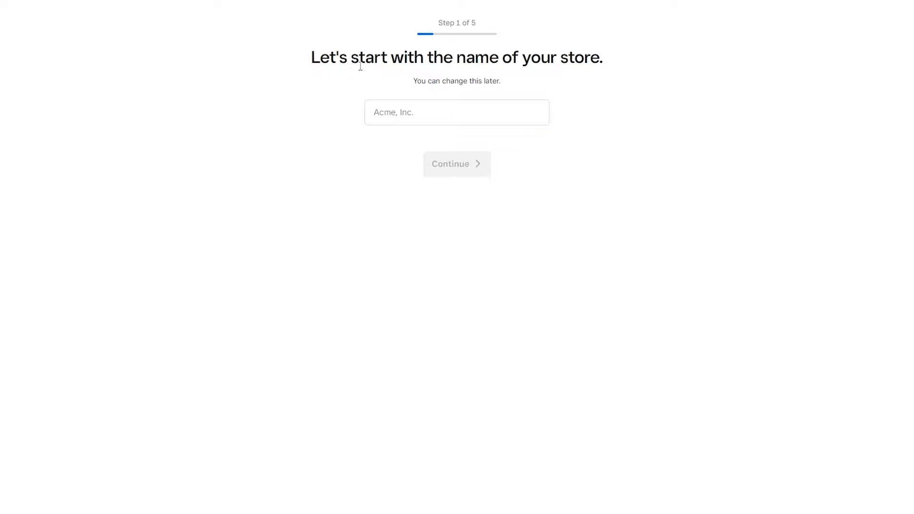
- Name the store ShopEase and answer that no items are being sold yet
{"action": "left_click", "coordinate": [462, 112]}
{"action": "type", "text": "ShopEase"}
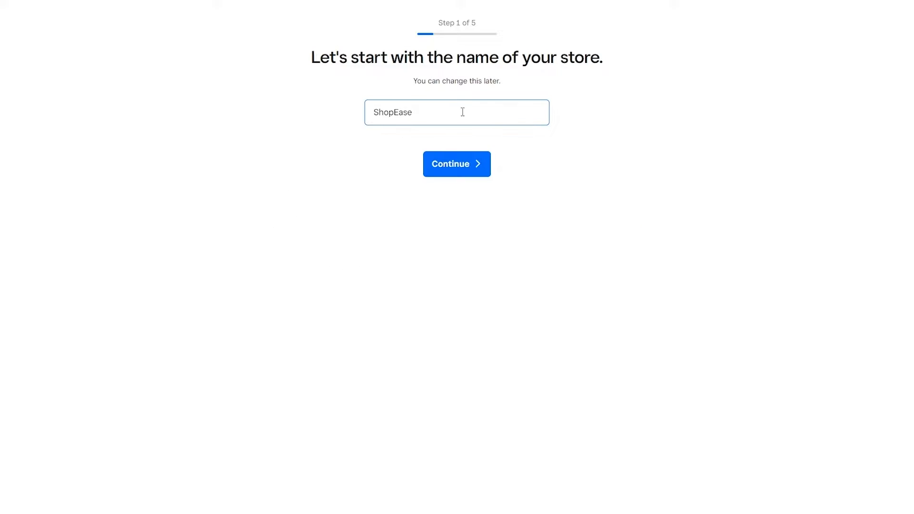
{"action": "left_click", "coordinate": [464, 174]}
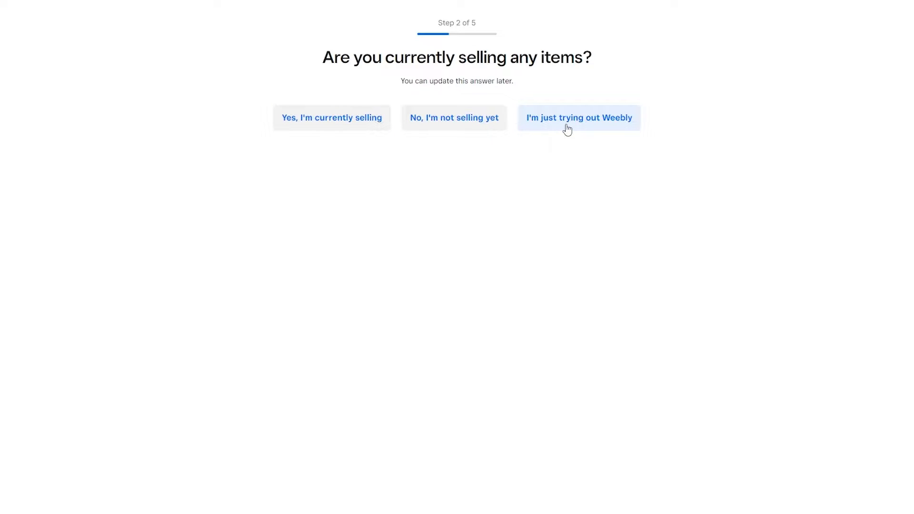
{"action": "left_click", "coordinate": [498, 126]}
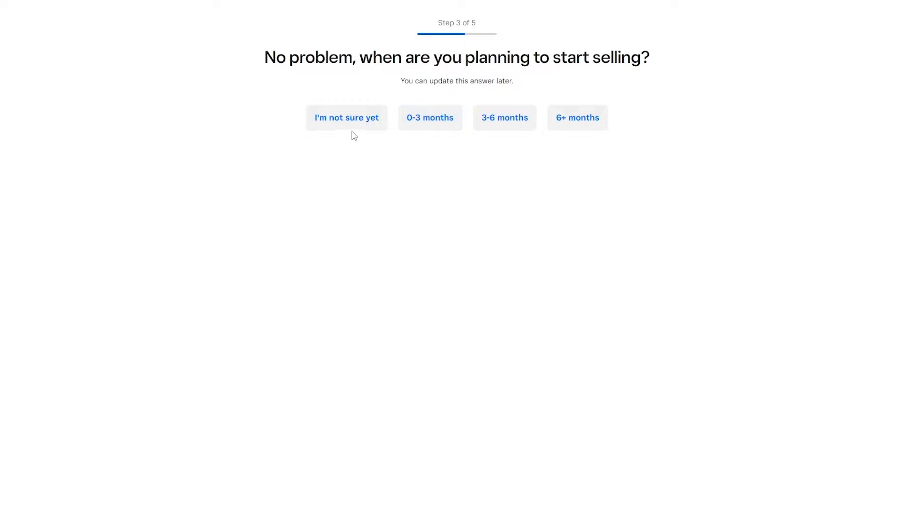
- Answer that selling will start in 0-3 months and choose Clothing & Shoes as the type of items sold
{"action": "left_click", "coordinate": [444, 123]}
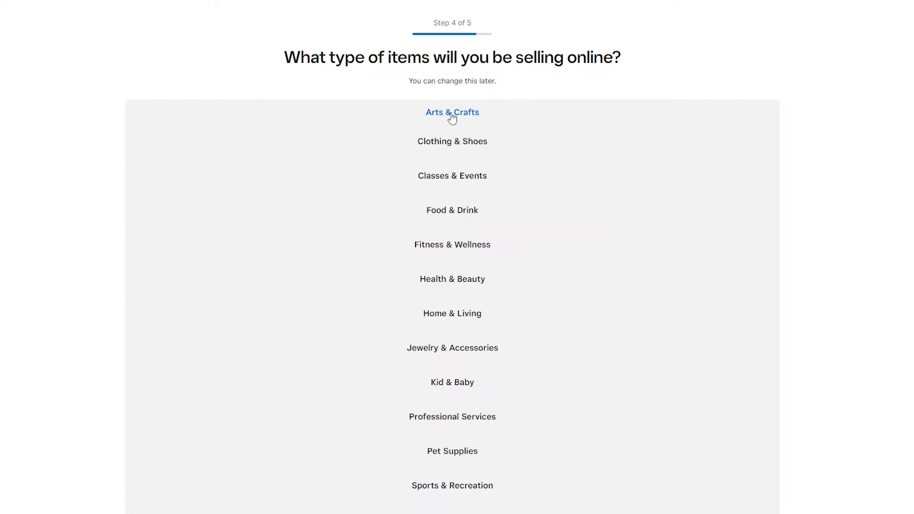
{"action": "left_click", "coordinate": [464, 151]}
{"action": "left_click", "coordinate": [469, 179]}
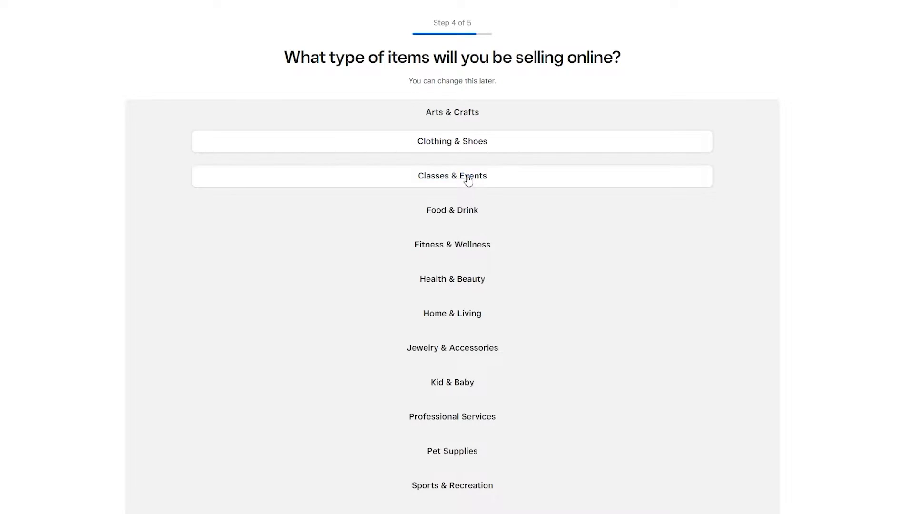
{"action": "left_click", "coordinate": [473, 184]}
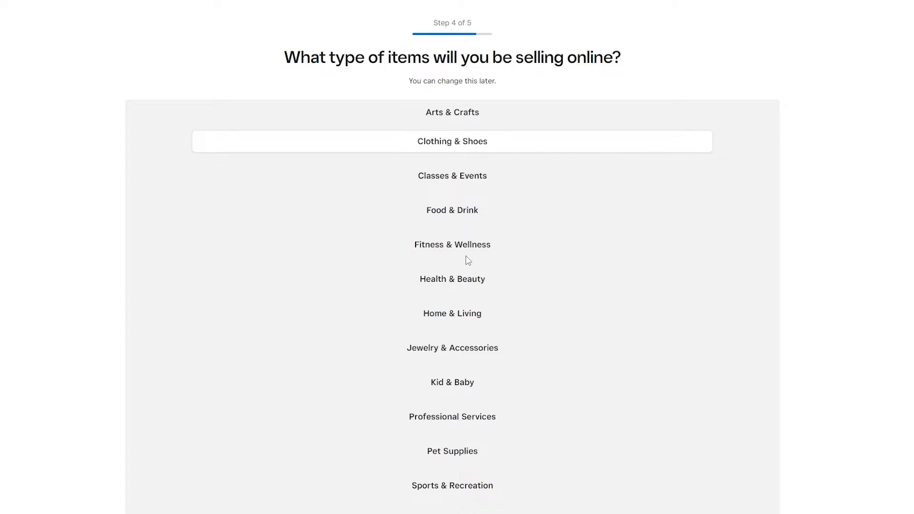
{"action": "scroll", "coordinate": [467, 260], "scroll_direction": "down", "scroll_amount": 1}
{"action": "scroll", "coordinate": [470, 254], "scroll_direction": "down", "scroll_amount": 1}
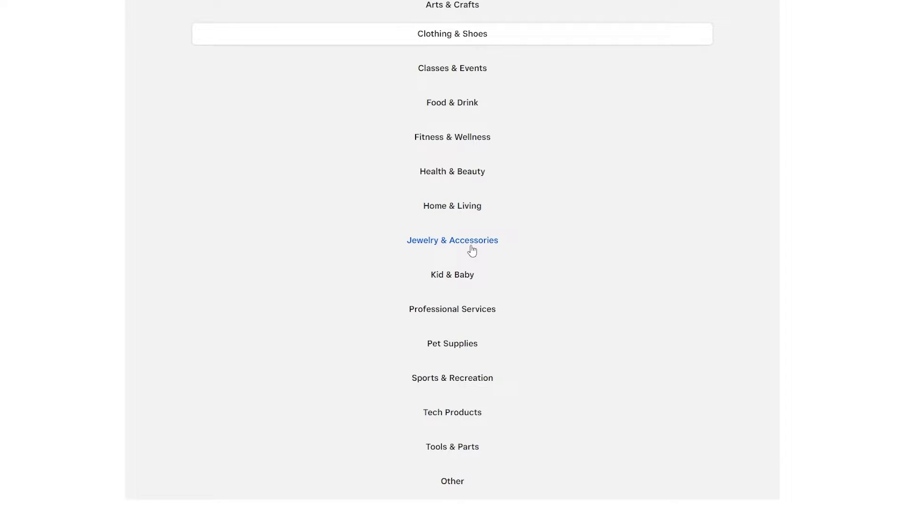
{"action": "left_click", "coordinate": [472, 251]}
{"action": "scroll", "coordinate": [500, 288], "scroll_direction": "down", "scroll_amount": 2}
{"action": "left_click", "coordinate": [465, 443]}
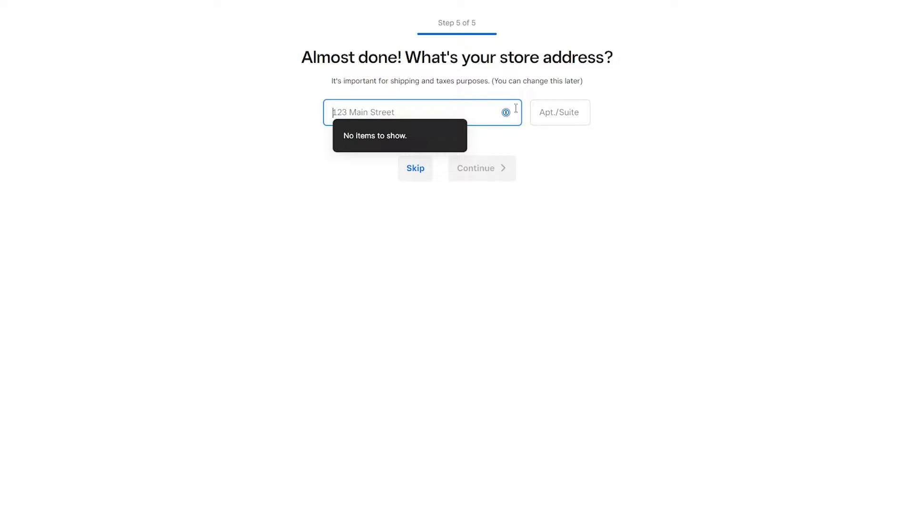
- Skip entering the store address to finish the setup questions
{"action": "left_click", "coordinate": [569, 145]}
{"action": "left_click", "coordinate": [415, 169]}
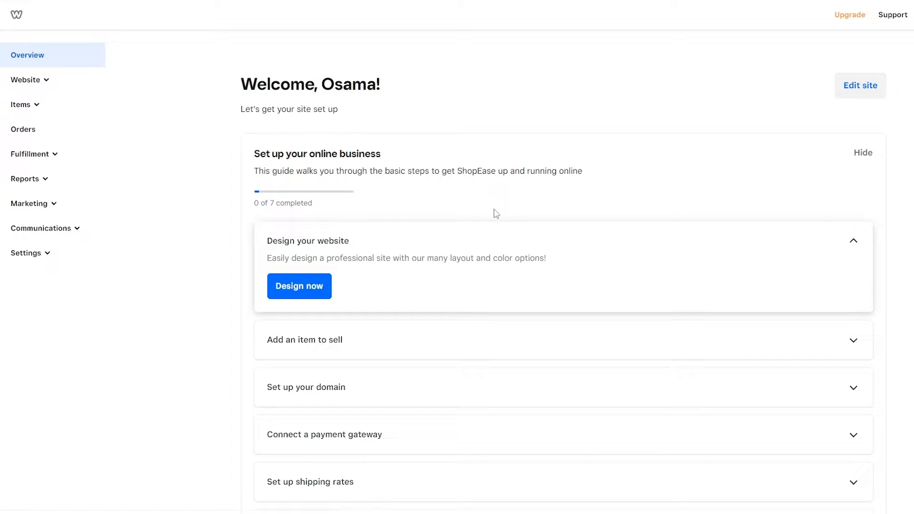
- Examine the setup guide's tasks for getting the online business running, from designing the website to publishing it
{"action": "scroll", "coordinate": [496, 214], "scroll_direction": "down", "scroll_amount": 3}
{"action": "scroll", "coordinate": [438, 198], "scroll_direction": "up", "scroll_amount": 1}
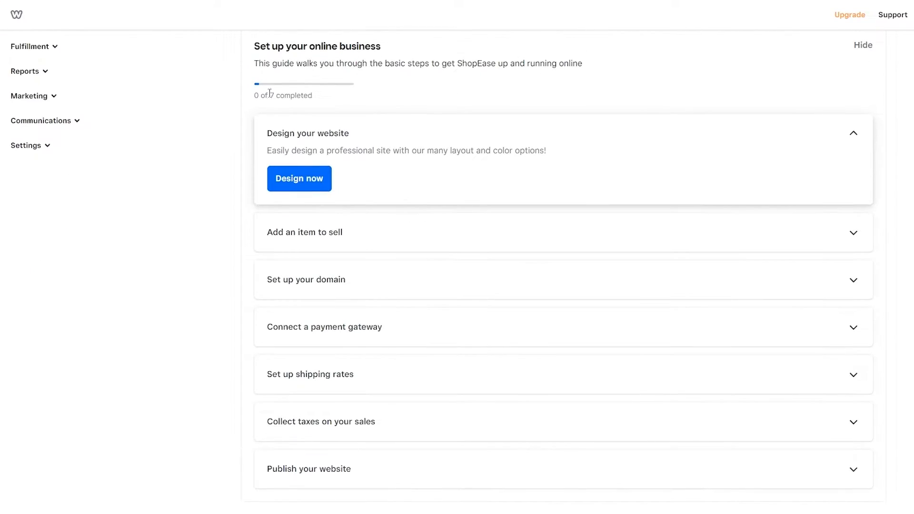
{"action": "scroll", "coordinate": [574, 341], "scroll_direction": "down", "scroll_amount": 4}
{"action": "scroll", "coordinate": [525, 335], "scroll_direction": "up", "scroll_amount": 6}
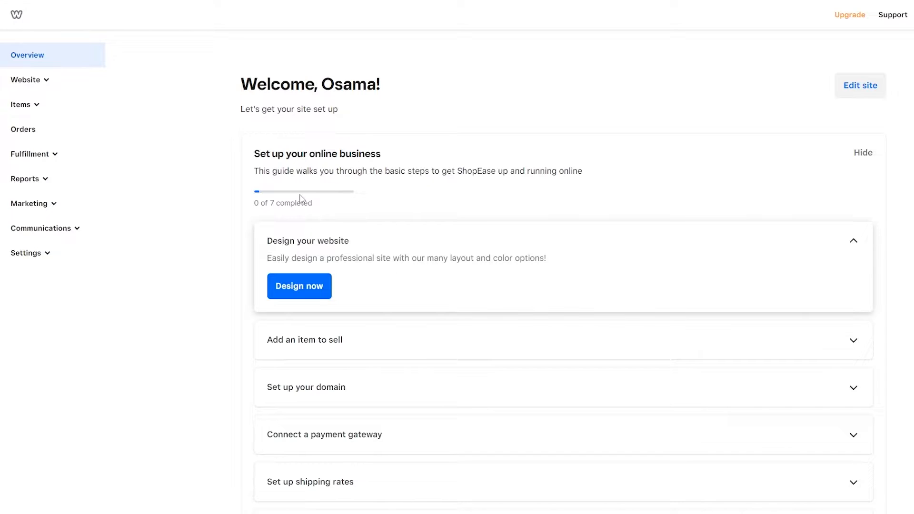
{"action": "scroll", "coordinate": [277, 191], "scroll_direction": "down", "scroll_amount": 3}
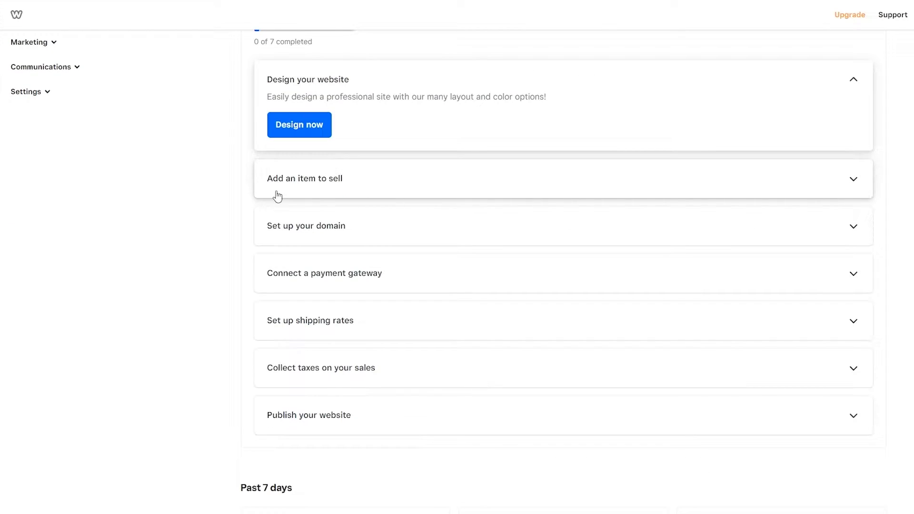
{"action": "scroll", "coordinate": [369, 210], "scroll_direction": "up", "scroll_amount": 2}
{"action": "scroll", "coordinate": [333, 186], "scroll_direction": "down", "scroll_amount": 2}
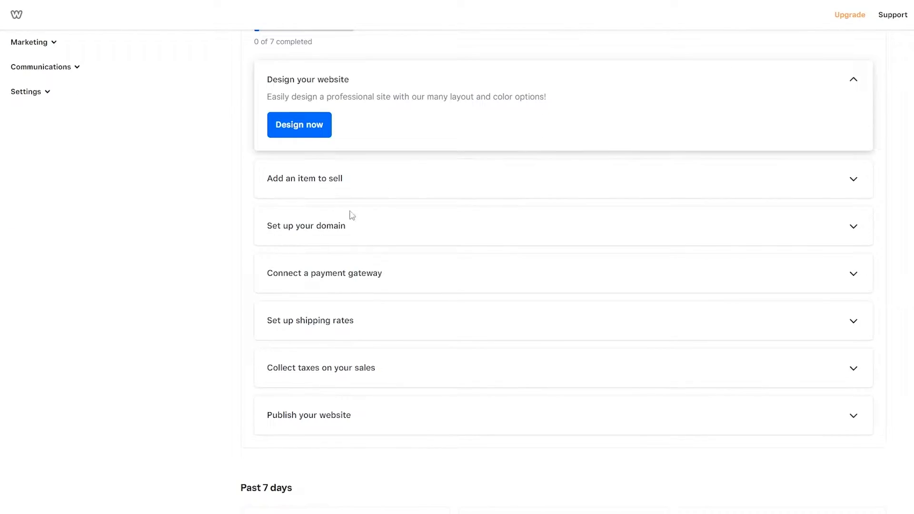
{"action": "scroll", "coordinate": [357, 231], "scroll_direction": "down", "scroll_amount": 2}
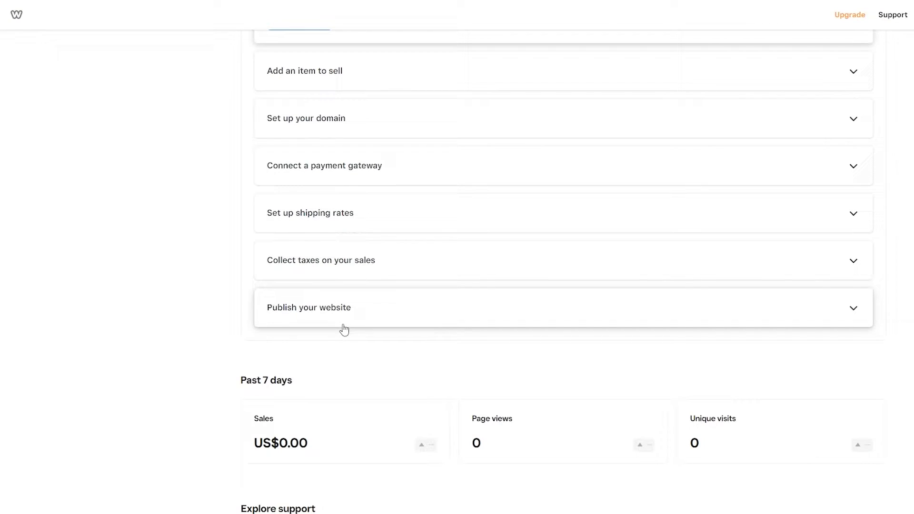
{"action": "scroll", "coordinate": [343, 328], "scroll_direction": "up", "scroll_amount": 5}
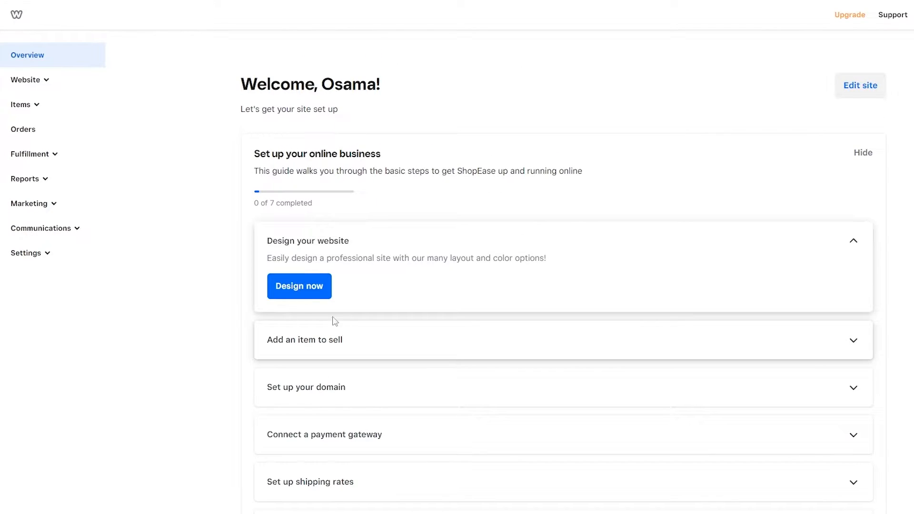
- Start designing the website and pick the dark navy site style with blue buttons and the dog photo
{"action": "left_click", "coordinate": [324, 292]}
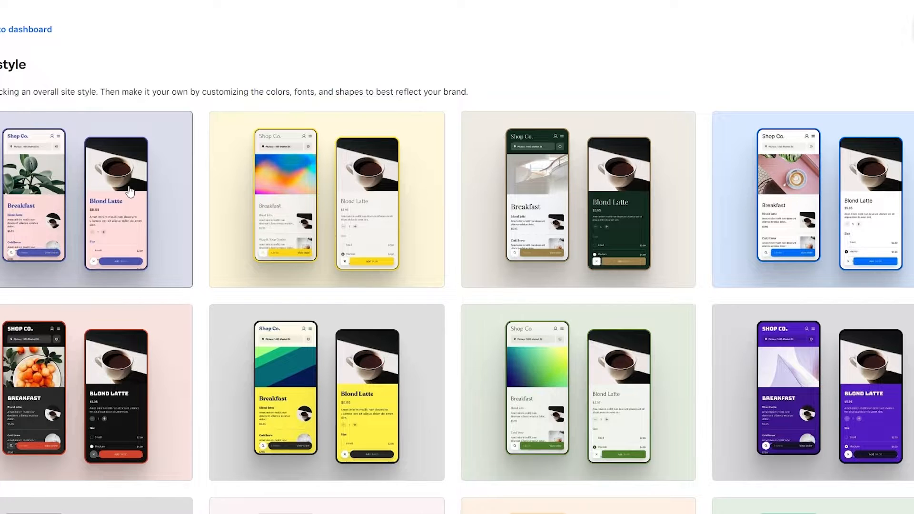
{"action": "scroll", "coordinate": [192, 187], "scroll_direction": "down", "scroll_amount": 5}
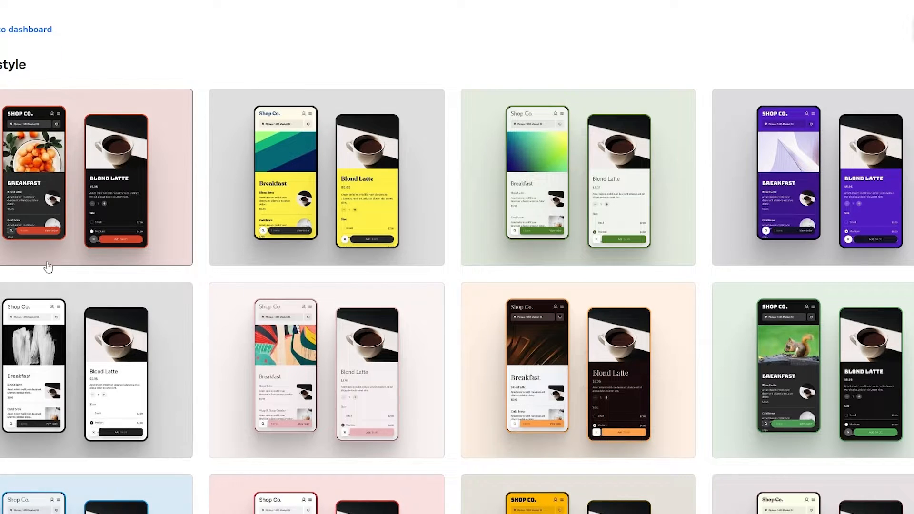
{"action": "scroll", "coordinate": [48, 266], "scroll_direction": "down", "scroll_amount": 4}
{"action": "scroll", "coordinate": [48, 266], "scroll_direction": "down", "scroll_amount": 4}
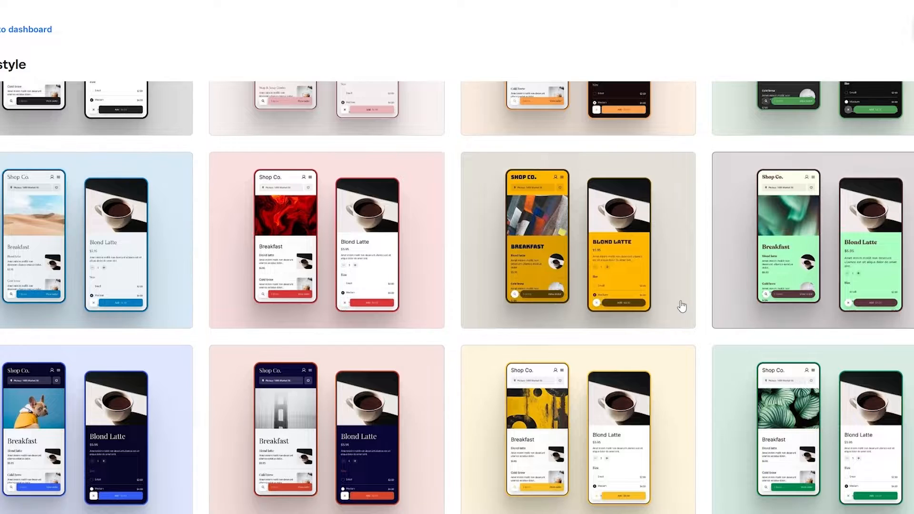
{"action": "scroll", "coordinate": [776, 347], "scroll_direction": "up", "scroll_amount": 6}
{"action": "scroll", "coordinate": [851, 443], "scroll_direction": "up", "scroll_amount": 4}
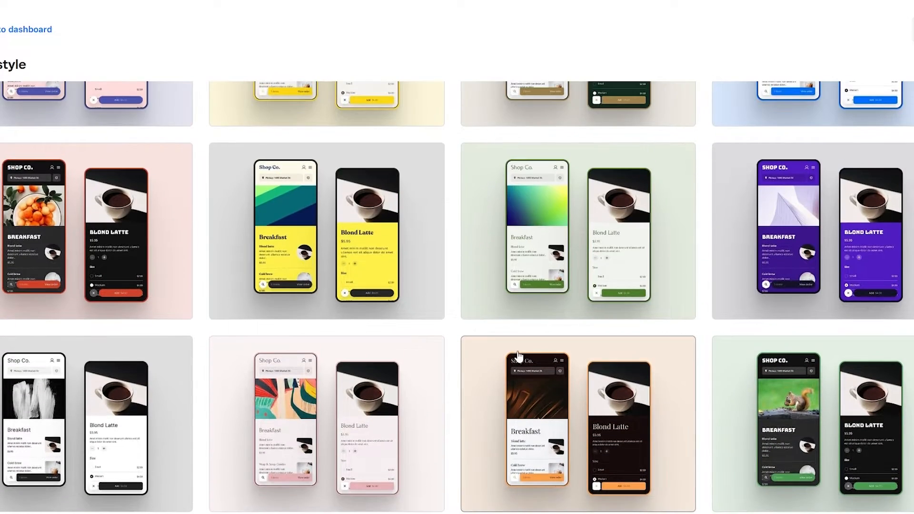
{"action": "scroll", "coordinate": [370, 292], "scroll_direction": "up", "scroll_amount": 4}
{"action": "scroll", "coordinate": [376, 319], "scroll_direction": "down", "scroll_amount": 18}
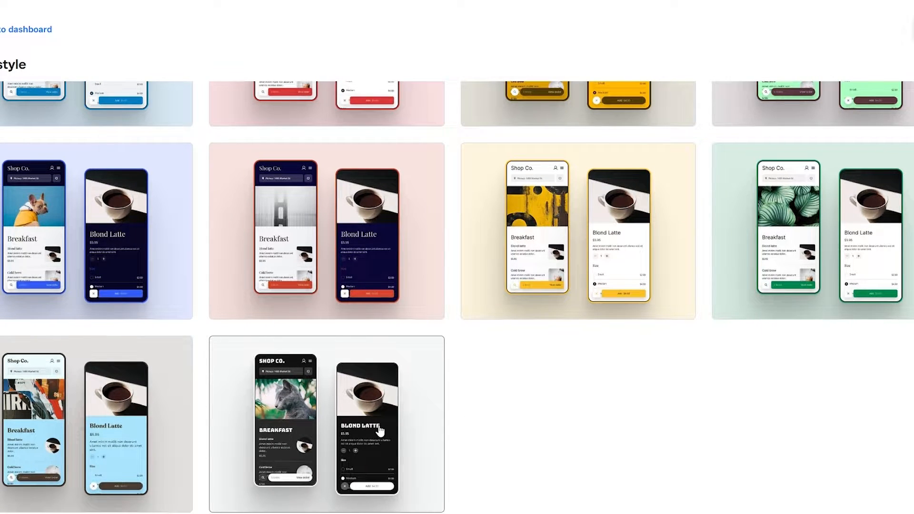
{"action": "left_click", "coordinate": [138, 252]}
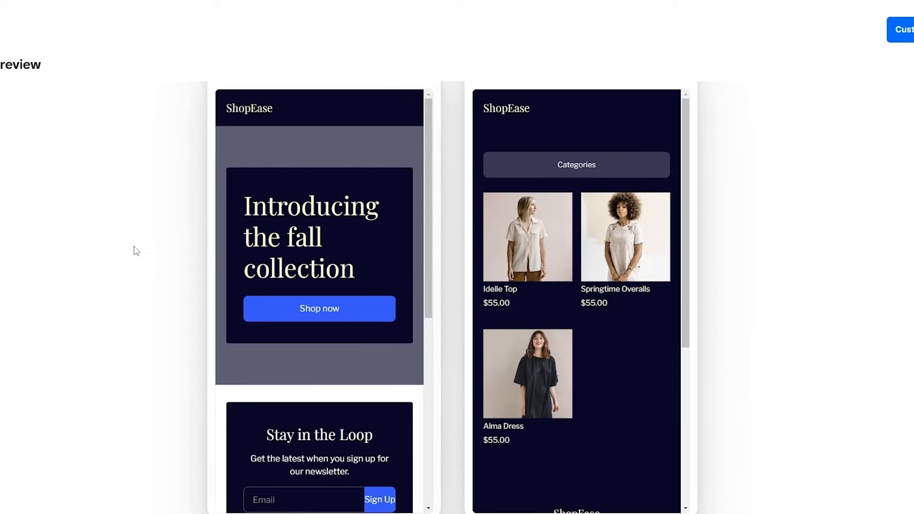
- Review the site style's Home and Shop All previews and continue to customizing it
{"action": "scroll", "coordinate": [666, 173], "scroll_direction": "down", "scroll_amount": 3}
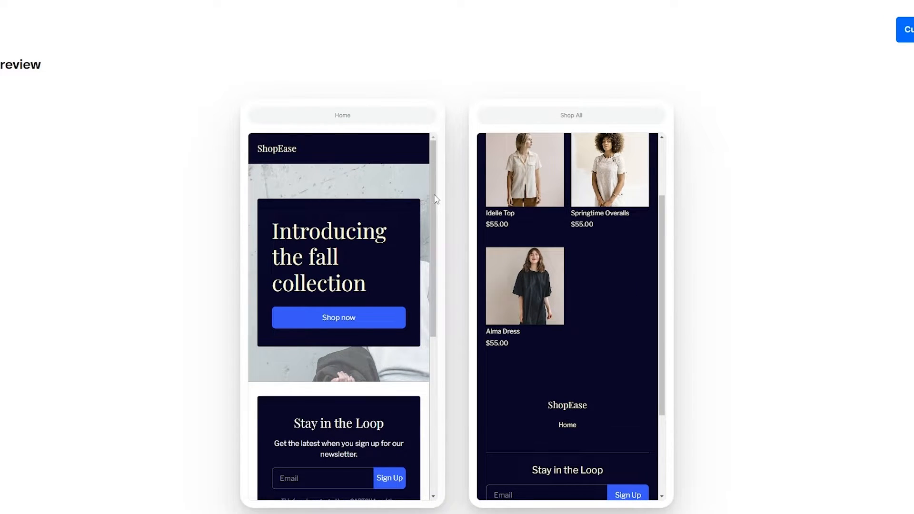
{"action": "scroll", "coordinate": [356, 373], "scroll_direction": "down", "scroll_amount": 5}
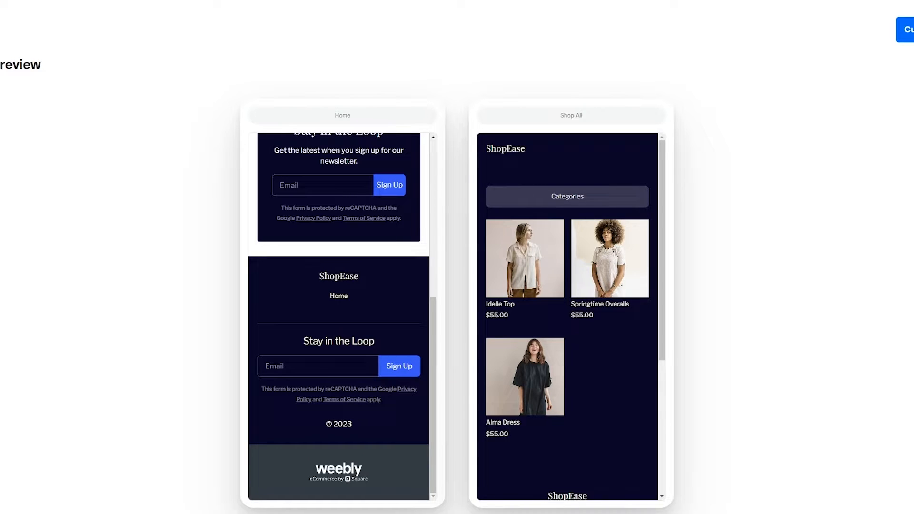
{"action": "left_click", "coordinate": [907, 30]}
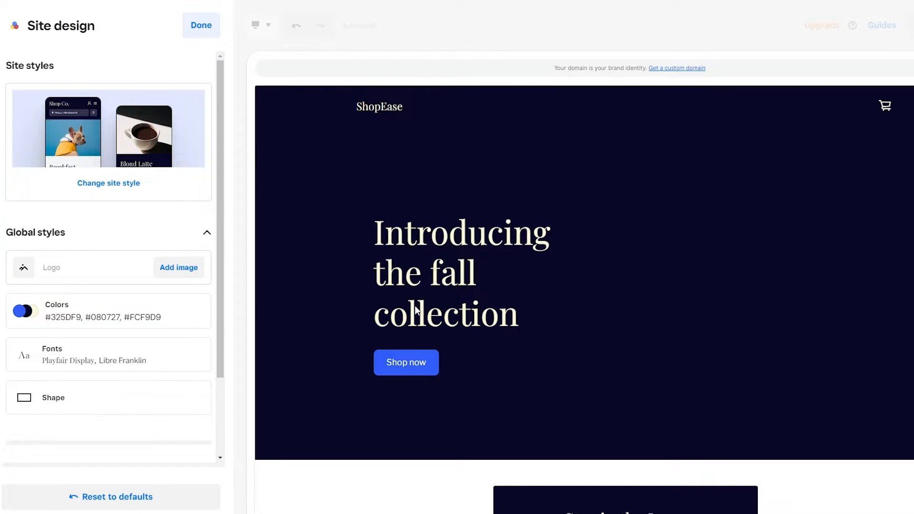
- Set the site's global fonts to the Comfortaa and Larsseit pairing
{"action": "scroll", "coordinate": [188, 271], "scroll_direction": "down", "scroll_amount": 2}
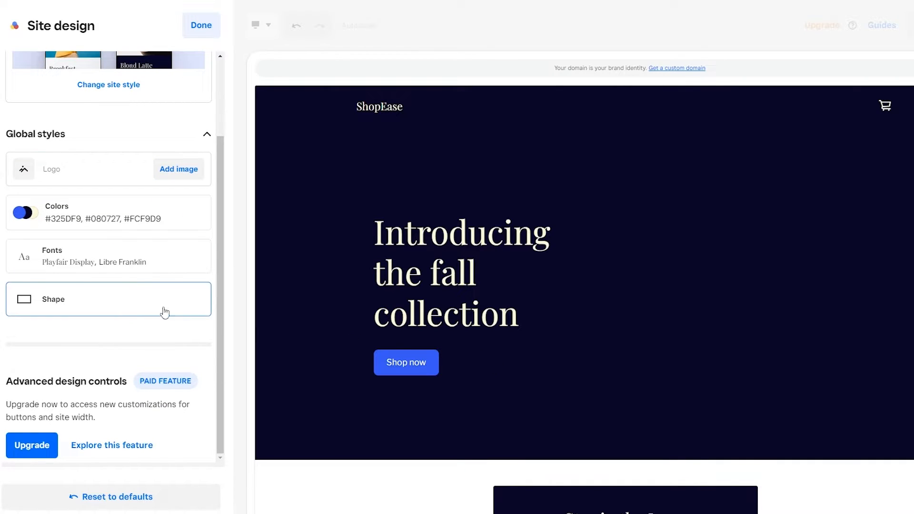
{"action": "left_click", "coordinate": [180, 258]}
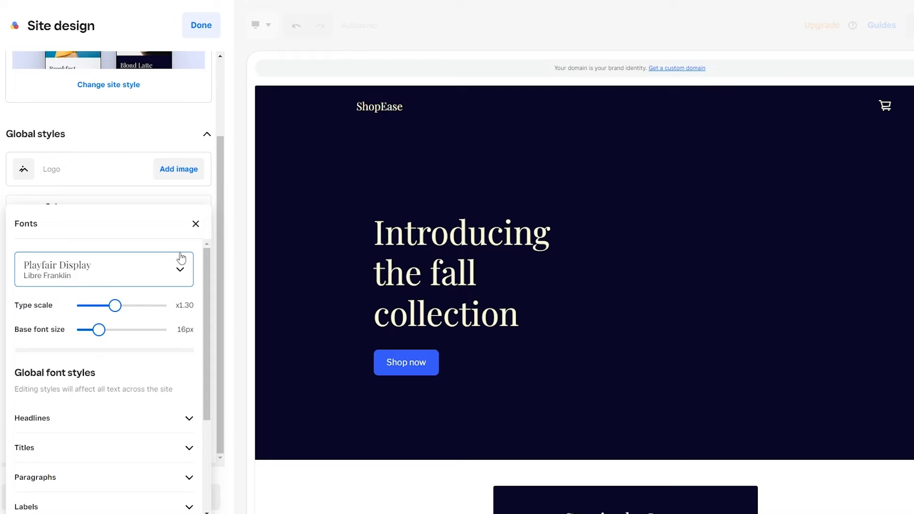
{"action": "left_click", "coordinate": [86, 267]}
{"action": "scroll", "coordinate": [105, 386], "scroll_direction": "down", "scroll_amount": 2}
{"action": "scroll", "coordinate": [114, 395], "scroll_direction": "down", "scroll_amount": 8}
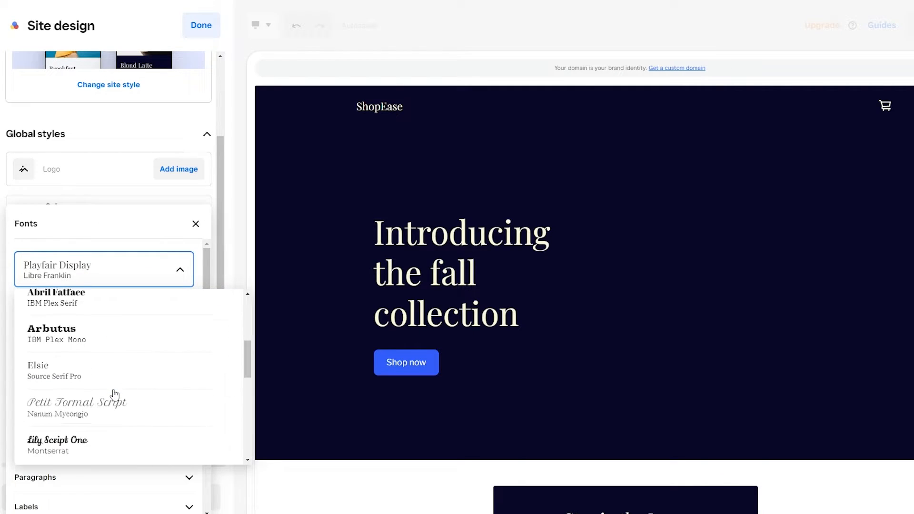
{"action": "scroll", "coordinate": [115, 381], "scroll_direction": "down", "scroll_amount": 3}
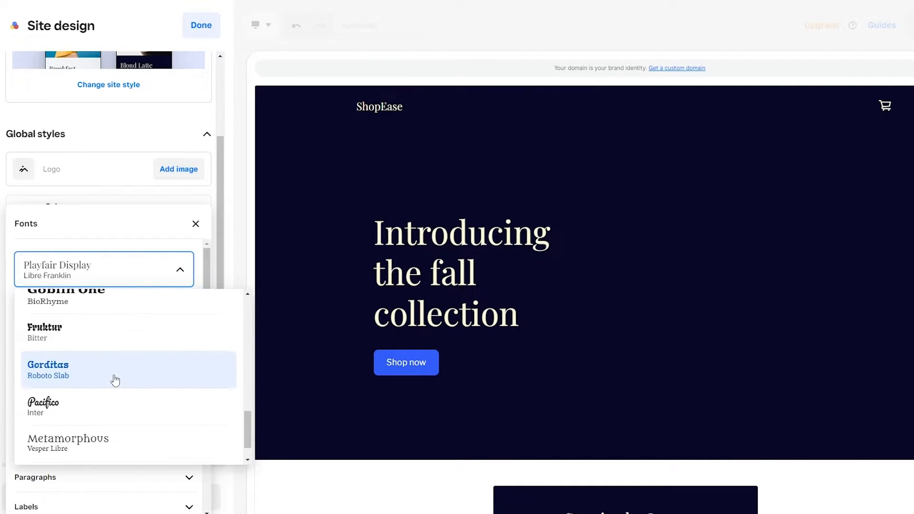
{"action": "scroll", "coordinate": [154, 411], "scroll_direction": "up", "scroll_amount": 12}
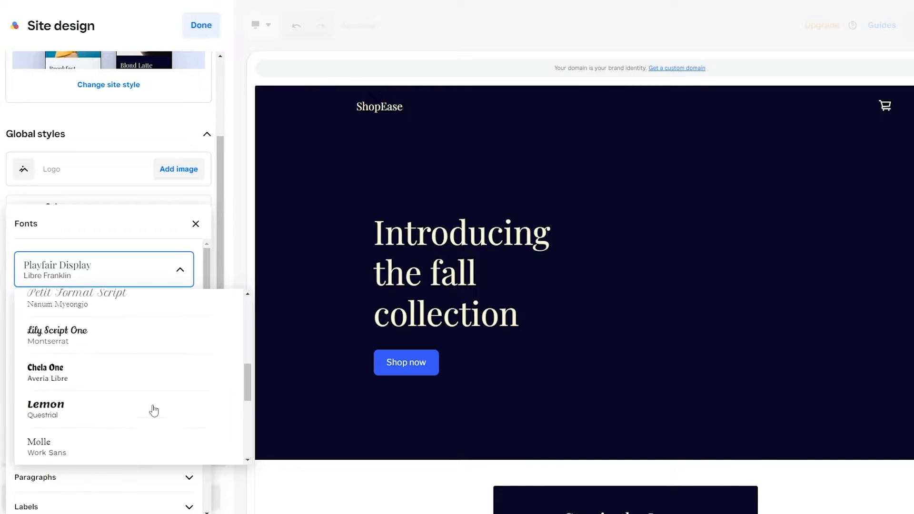
{"action": "scroll", "coordinate": [154, 384], "scroll_direction": "up", "scroll_amount": 1}
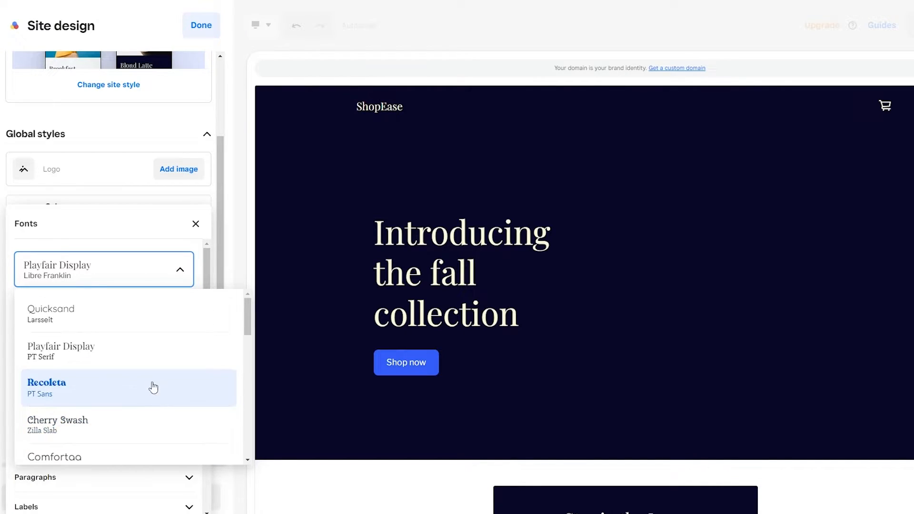
{"action": "scroll", "coordinate": [122, 334], "scroll_direction": "down", "scroll_amount": 12}
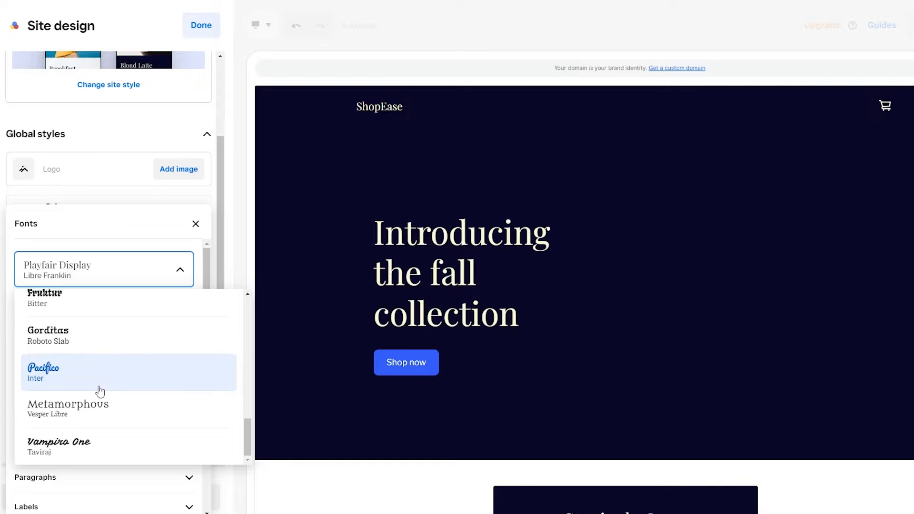
{"action": "left_click", "coordinate": [67, 278]}
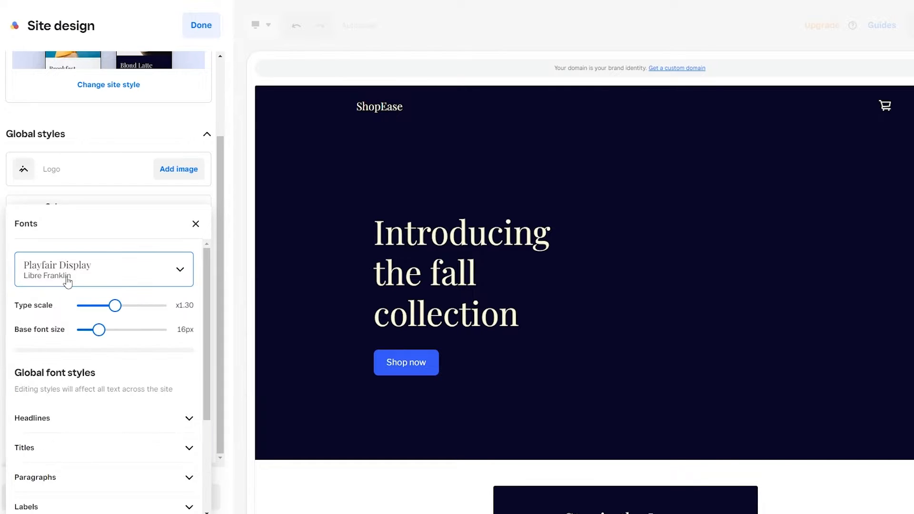
{"action": "scroll", "coordinate": [151, 375], "scroll_direction": "down", "scroll_amount": 1}
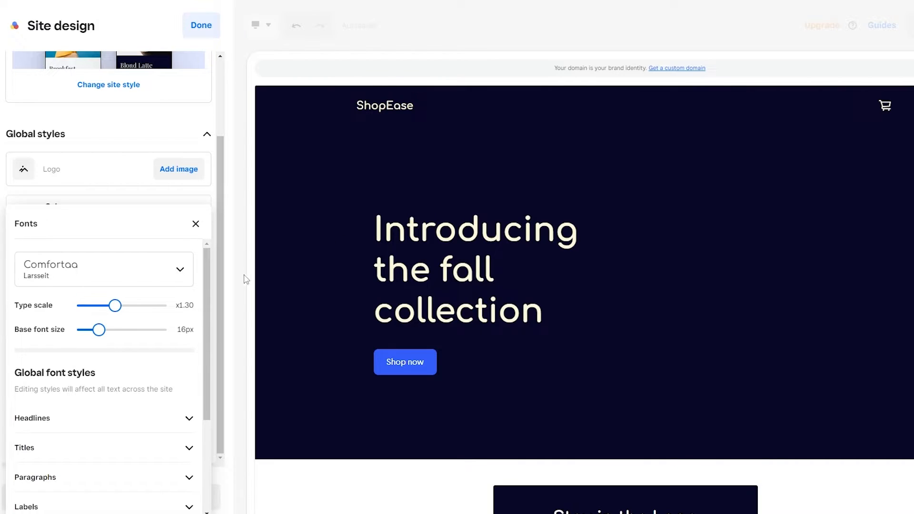
{"action": "scroll", "coordinate": [181, 355], "scroll_direction": "down", "scroll_amount": 3}
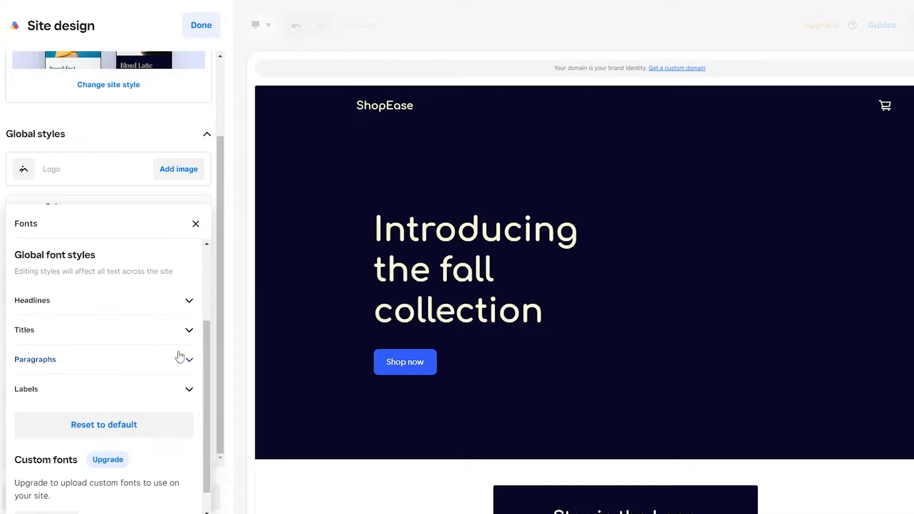
{"action": "left_click", "coordinate": [196, 224]}
- Set the shape of buttons and form fields to Pill
{"action": "left_click", "coordinate": [97, 310]}
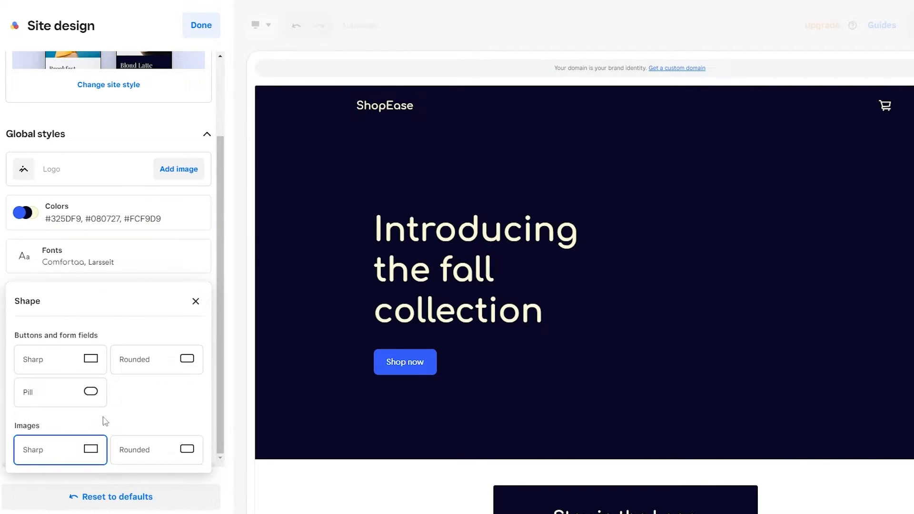
{"action": "left_click", "coordinate": [91, 402]}
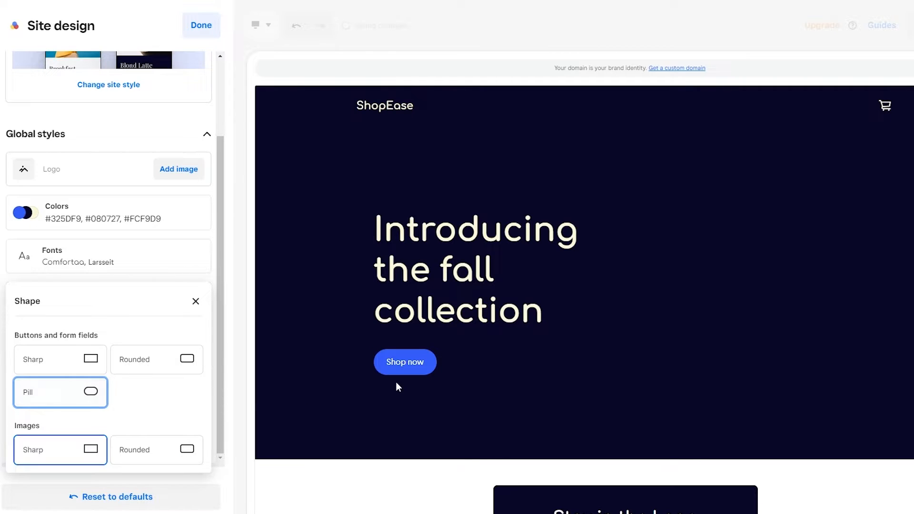
{"action": "left_click", "coordinate": [195, 302]}
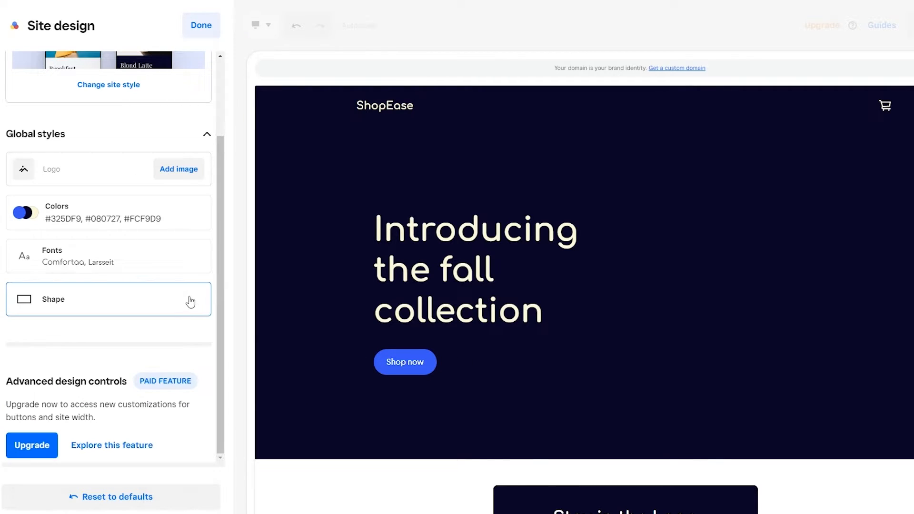
- Upload Hippo Wear.jpg as the site logo and apply it in the global styles
{"action": "scroll", "coordinate": [143, 333], "scroll_direction": "up", "scroll_amount": 2}
{"action": "left_click", "coordinate": [184, 271]}
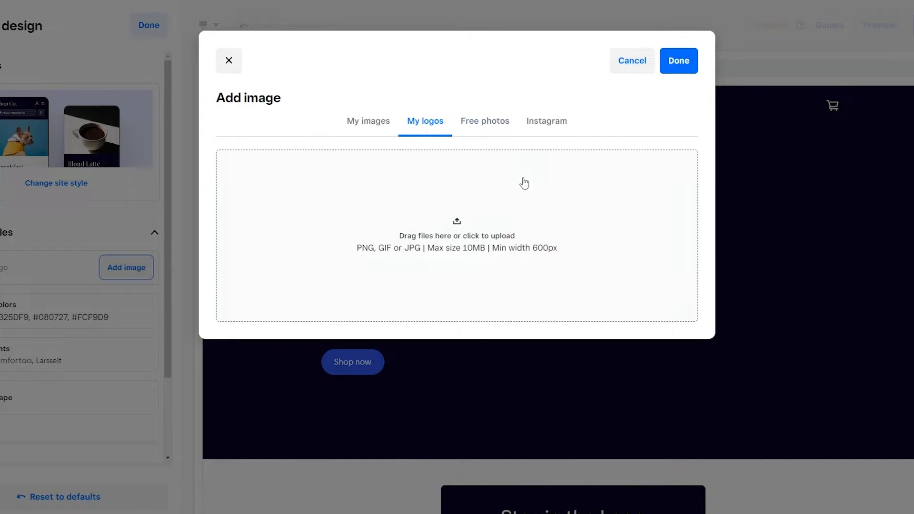
{"action": "left_click", "coordinate": [480, 210]}
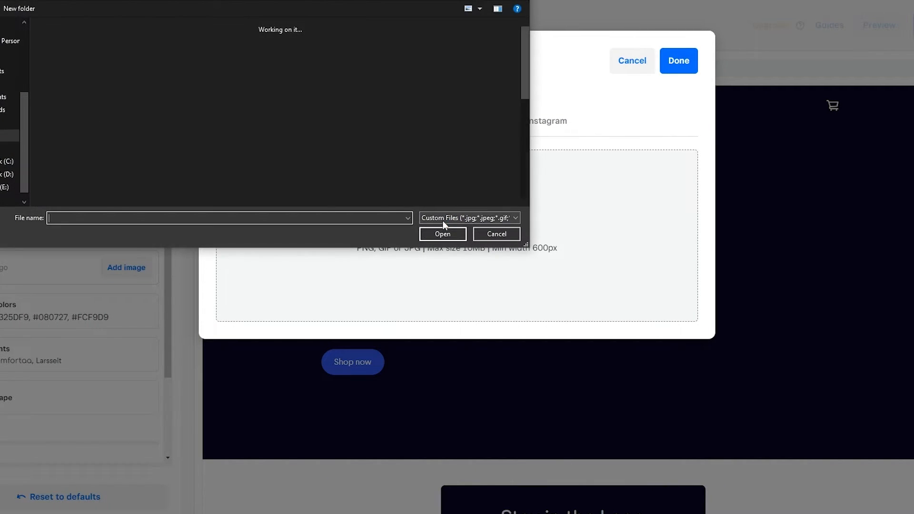
{"action": "scroll", "coordinate": [419, 149], "scroll_direction": "down", "scroll_amount": 3}
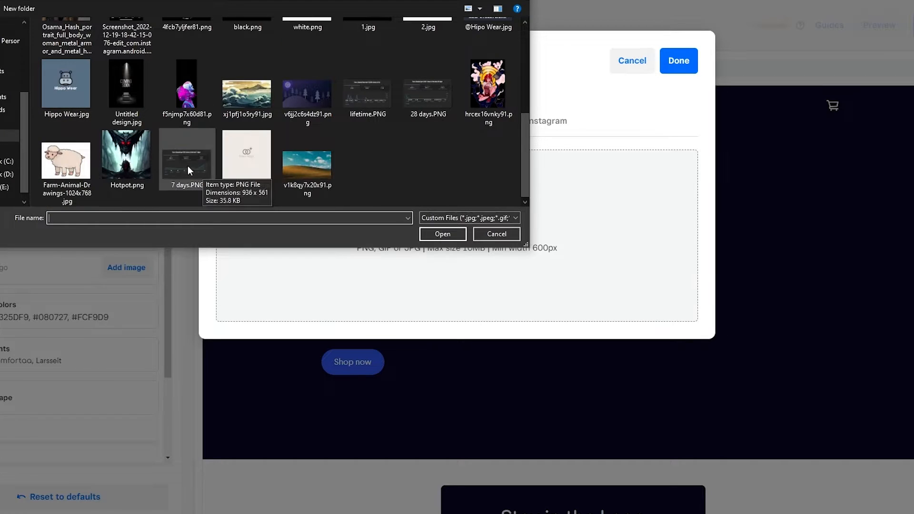
{"action": "double_click", "coordinate": [80, 90]}
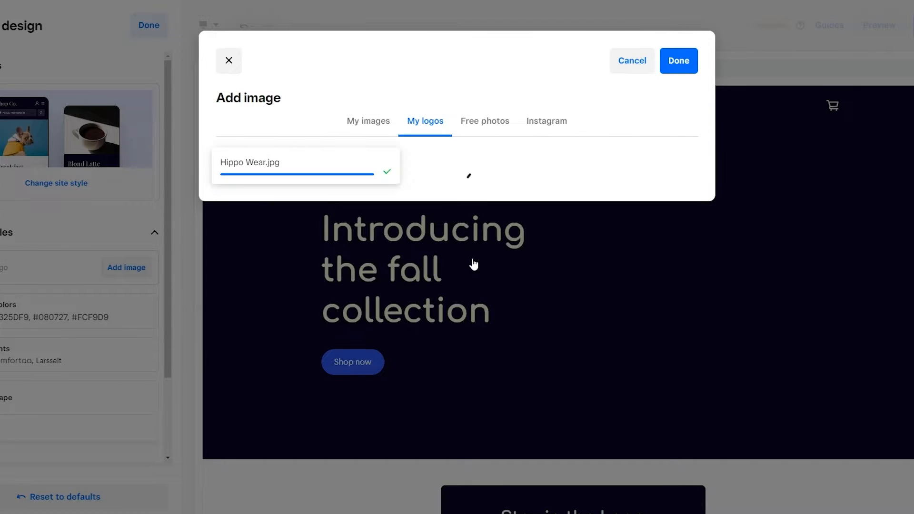
{"action": "left_click", "coordinate": [680, 67]}
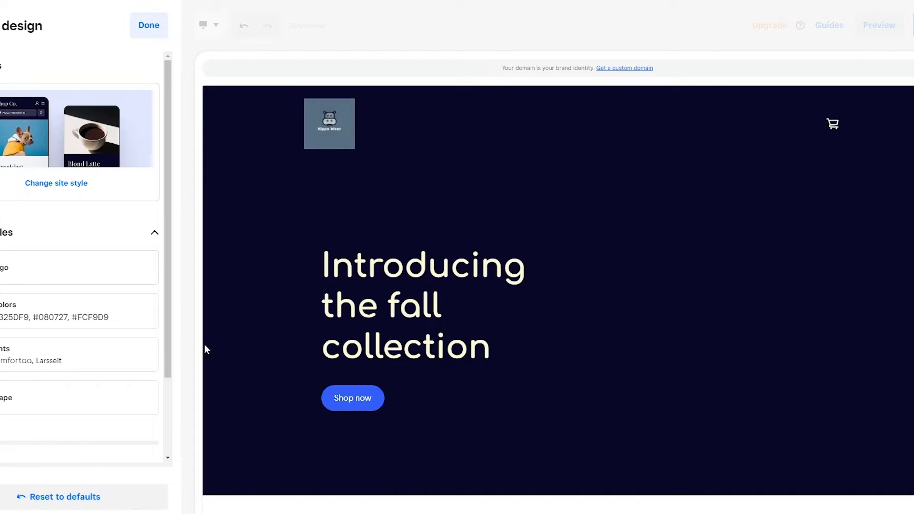
- Finish the site design and advance through the editor tour's pages and Categories & items tips
{"action": "scroll", "coordinate": [104, 341], "scroll_direction": "down", "scroll_amount": 3}
{"action": "scroll", "coordinate": [103, 337], "scroll_direction": "up", "scroll_amount": 3}
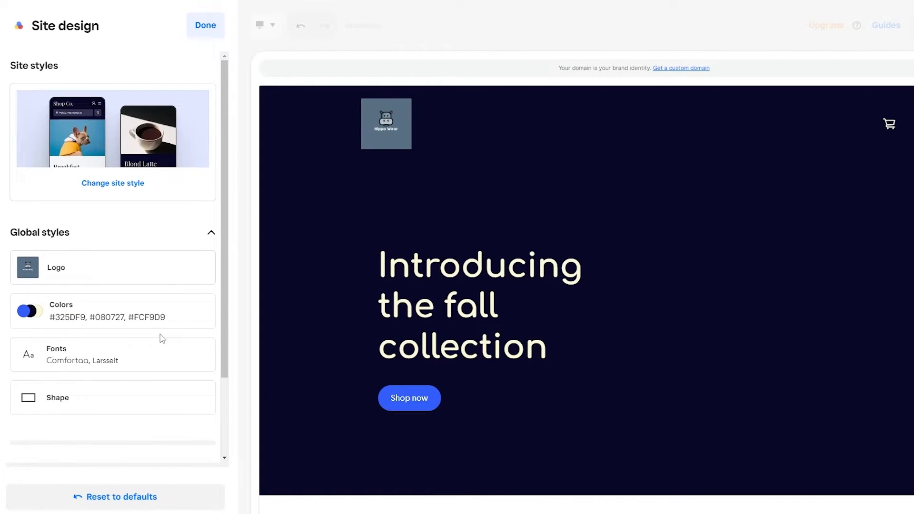
{"action": "left_click", "coordinate": [210, 25]}
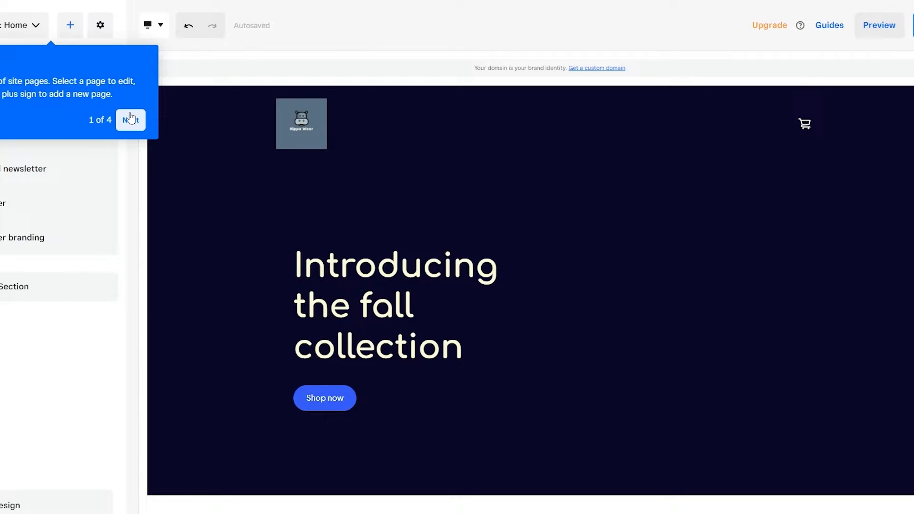
{"action": "left_click", "coordinate": [130, 119]}
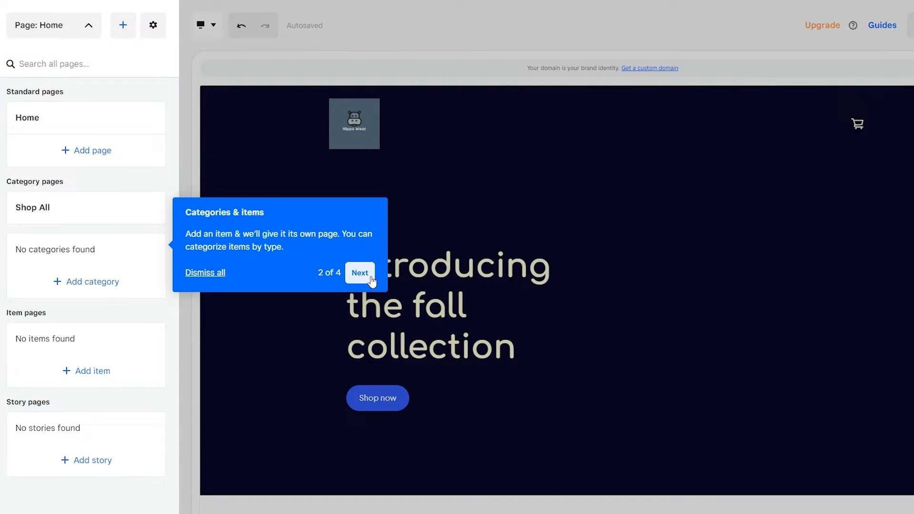
{"action": "left_click", "coordinate": [360, 272]}
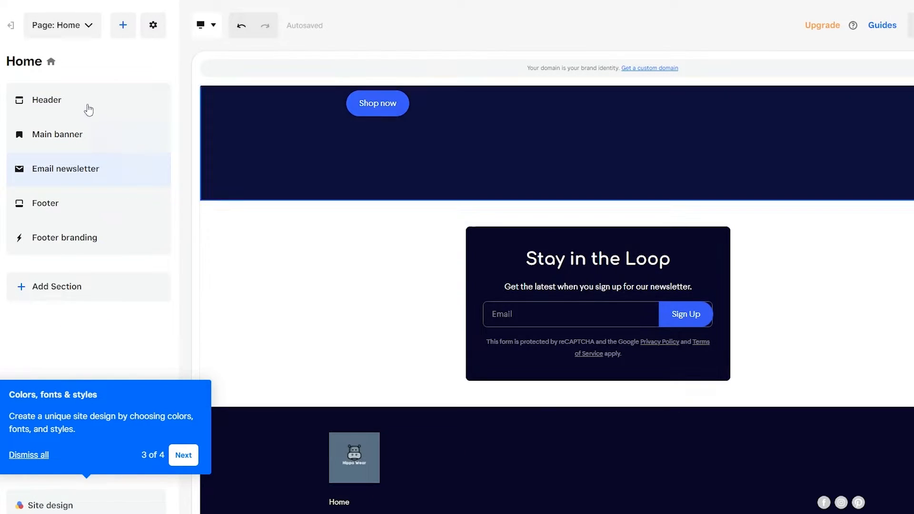
- Look at the Header section's content settings and return to the Home page's section list
{"action": "left_click", "coordinate": [88, 108]}
{"action": "left_click", "coordinate": [88, 109]}
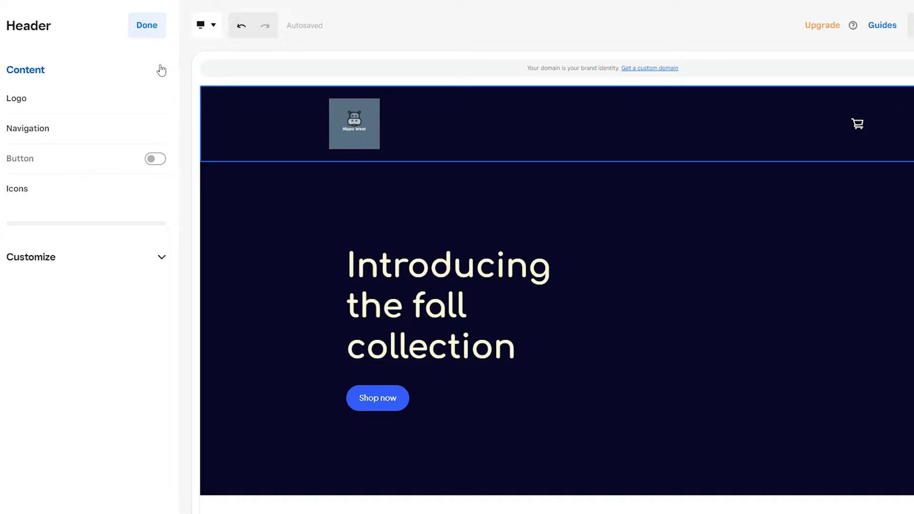
{"action": "left_click", "coordinate": [162, 70]}
{"action": "left_click", "coordinate": [156, 36]}
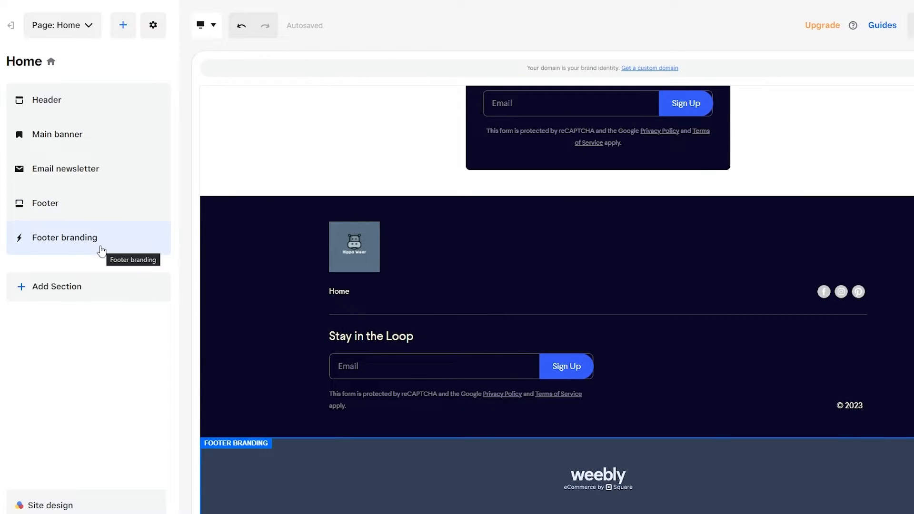
{"action": "scroll", "coordinate": [329, 347], "scroll_direction": "up", "scroll_amount": 10}
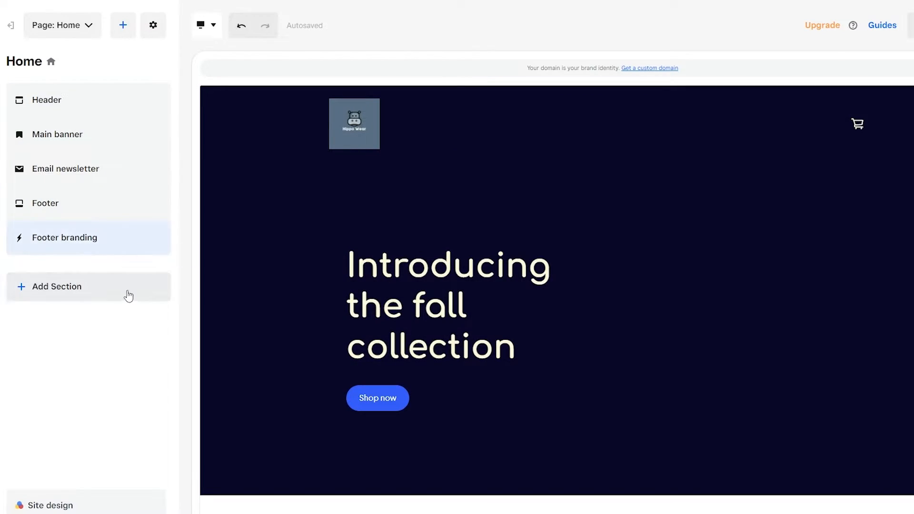
- Browse the section types that can be added to the Home page and preview the four Featured items layouts
{"action": "left_click", "coordinate": [88, 299]}
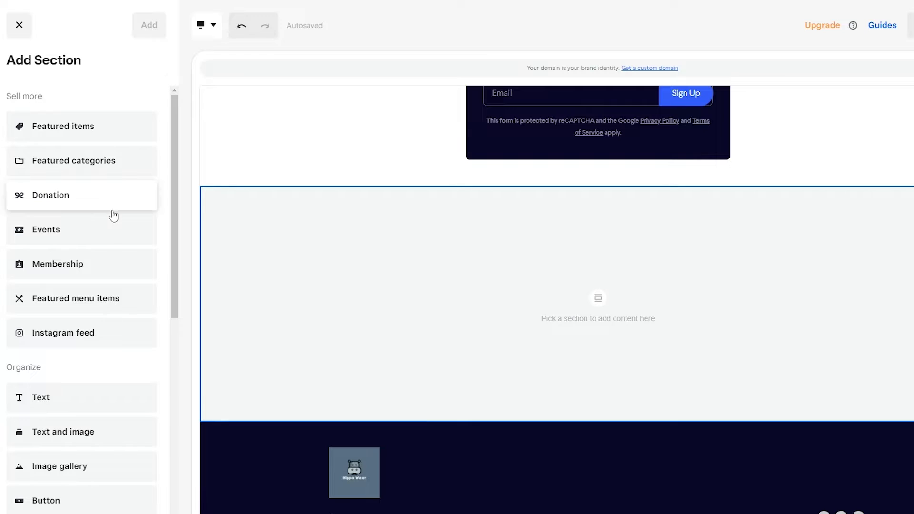
{"action": "scroll", "coordinate": [107, 334], "scroll_direction": "down", "scroll_amount": 2}
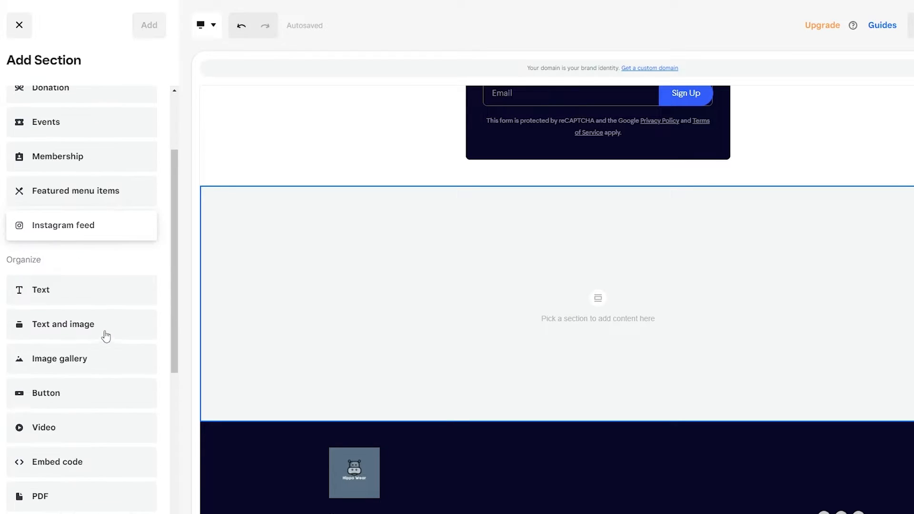
{"action": "scroll", "coordinate": [109, 305], "scroll_direction": "down", "scroll_amount": 5}
{"action": "scroll", "coordinate": [139, 423], "scroll_direction": "up", "scroll_amount": 6}
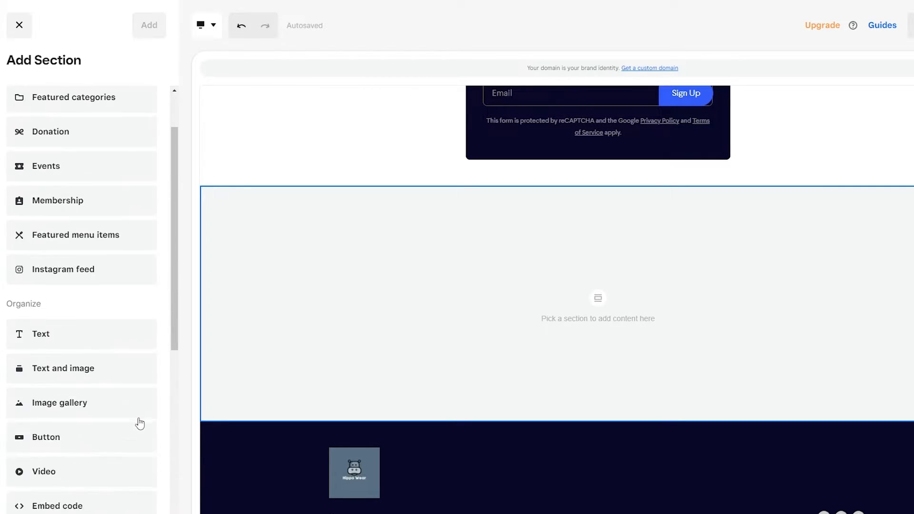
{"action": "scroll", "coordinate": [139, 423], "scroll_direction": "up", "scroll_amount": 1}
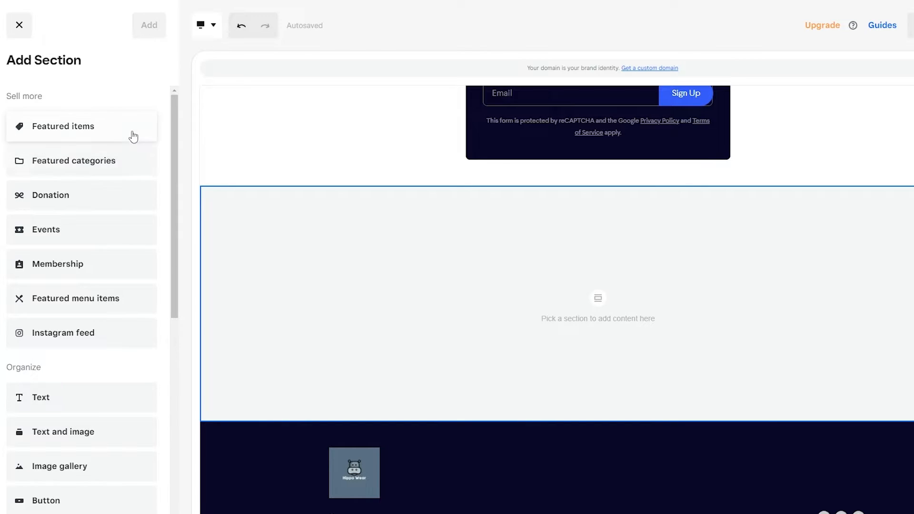
{"action": "left_click", "coordinate": [127, 135]}
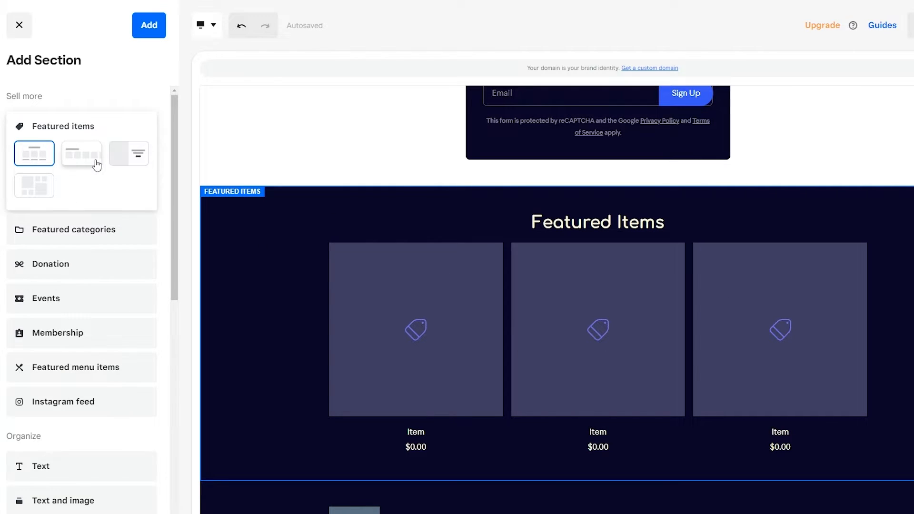
{"action": "left_click", "coordinate": [82, 153]}
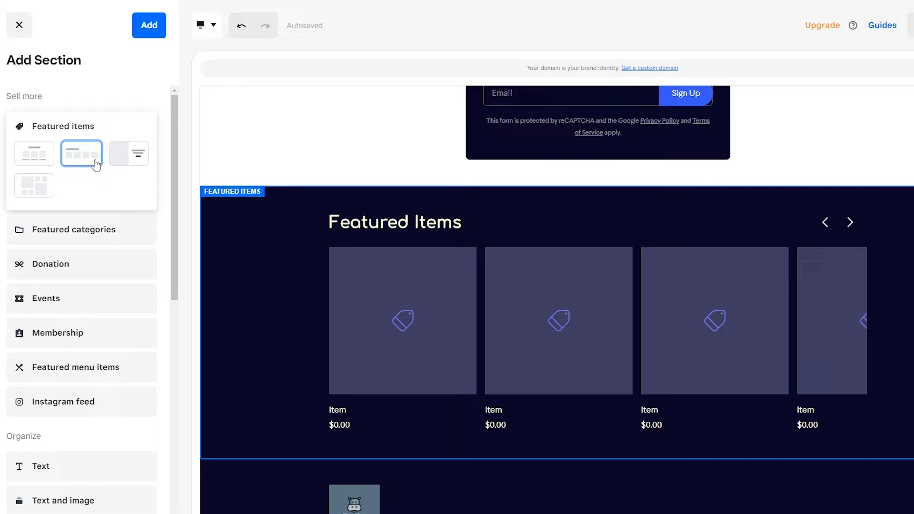
{"action": "left_click", "coordinate": [124, 163]}
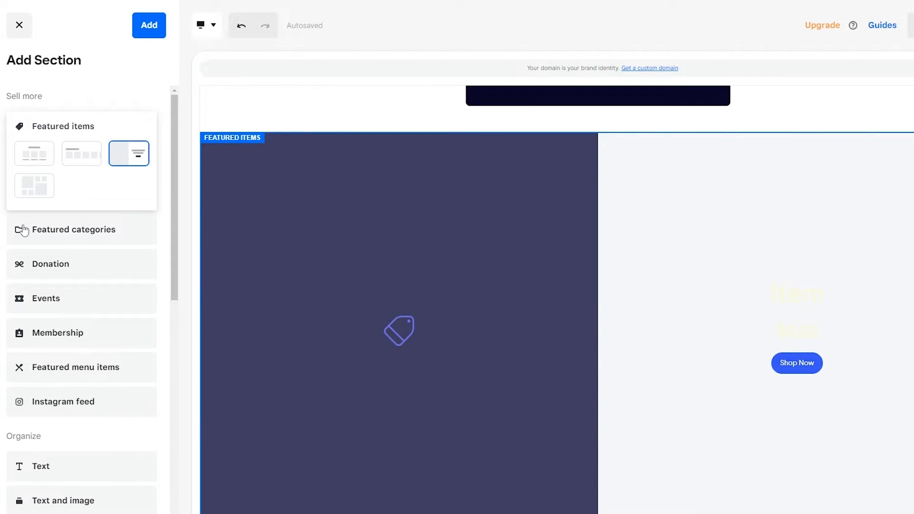
{"action": "left_click", "coordinate": [47, 186]}
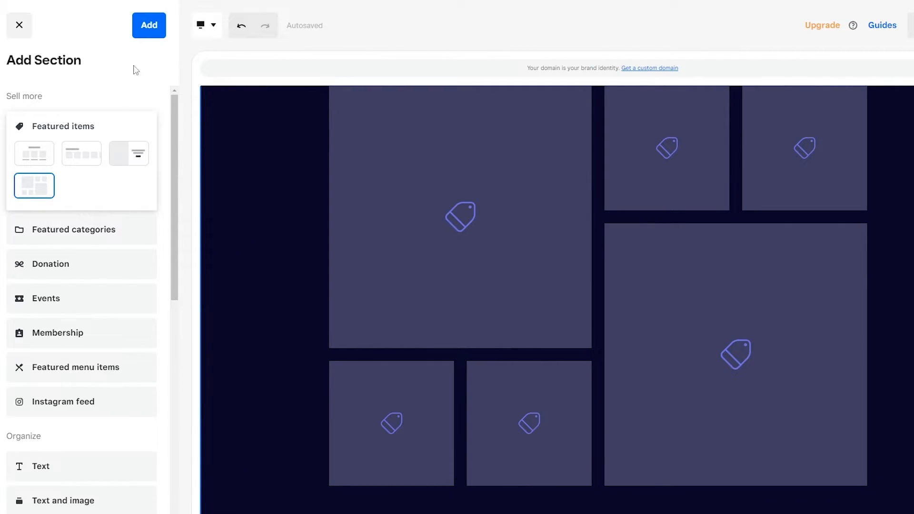
- Add a Featured categories section to the Home page and delete it again
{"action": "left_click", "coordinate": [85, 234]}
{"action": "left_click", "coordinate": [147, 29]}
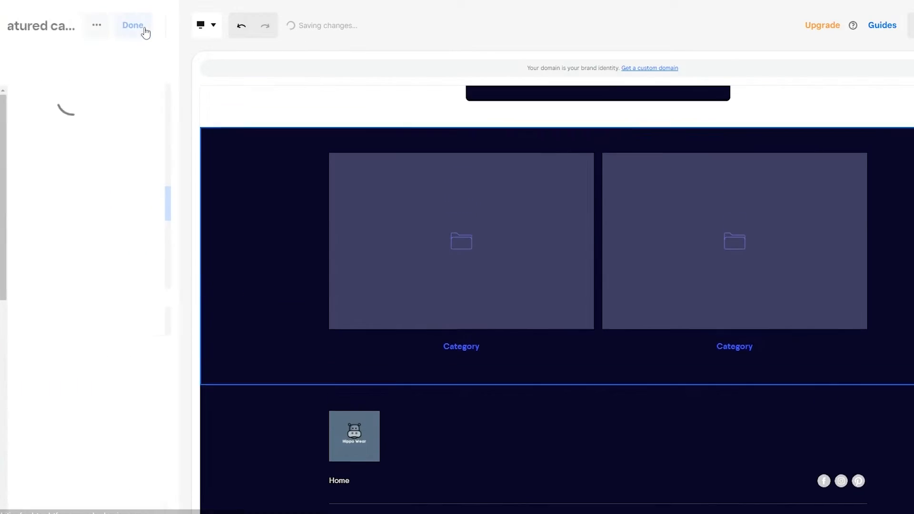
{"action": "left_click", "coordinate": [136, 497]}
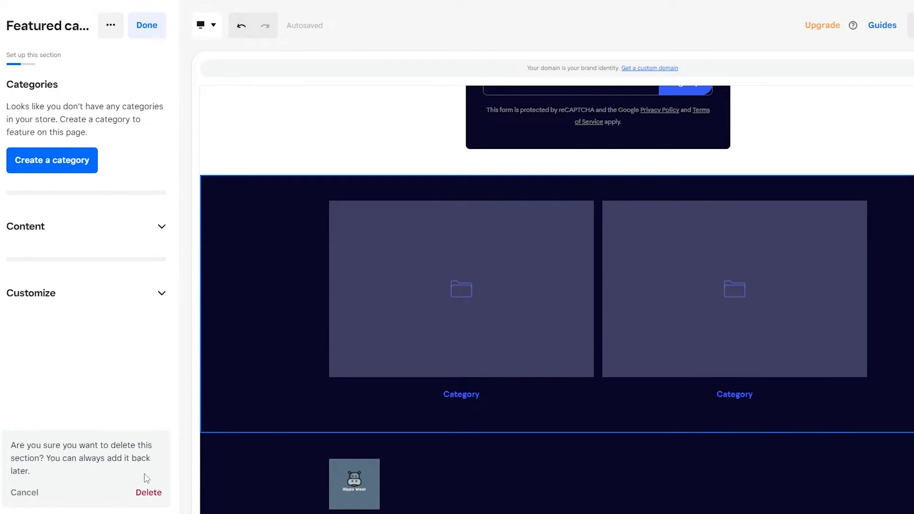
{"action": "left_click", "coordinate": [147, 495]}
- Add a Featured items section to the Home page using the mosaic layout of mixed large and small tiles
{"action": "left_click", "coordinate": [99, 288]}
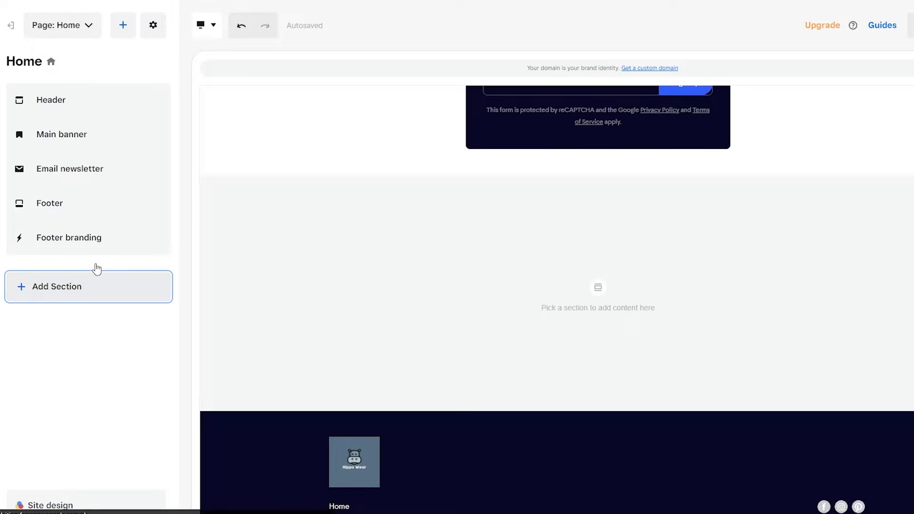
{"action": "left_click", "coordinate": [114, 127]}
{"action": "left_click", "coordinate": [31, 193]}
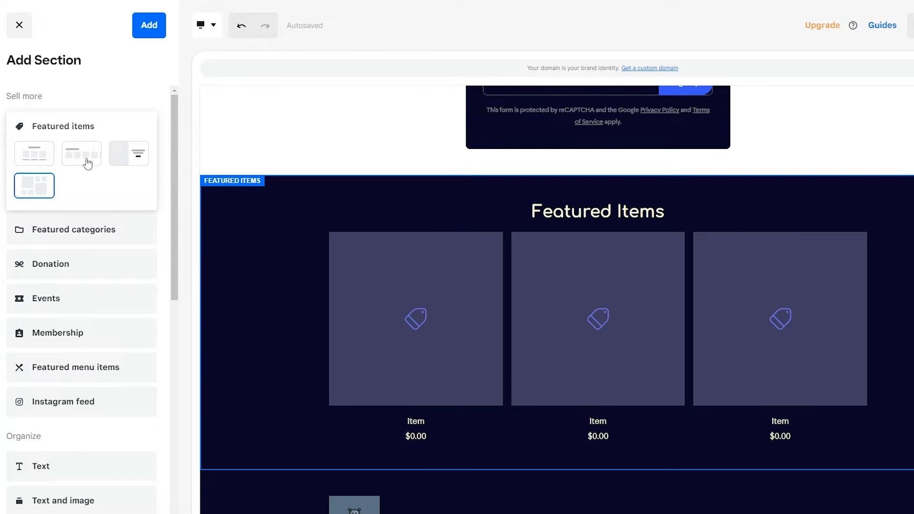
{"action": "left_click", "coordinate": [149, 25]}
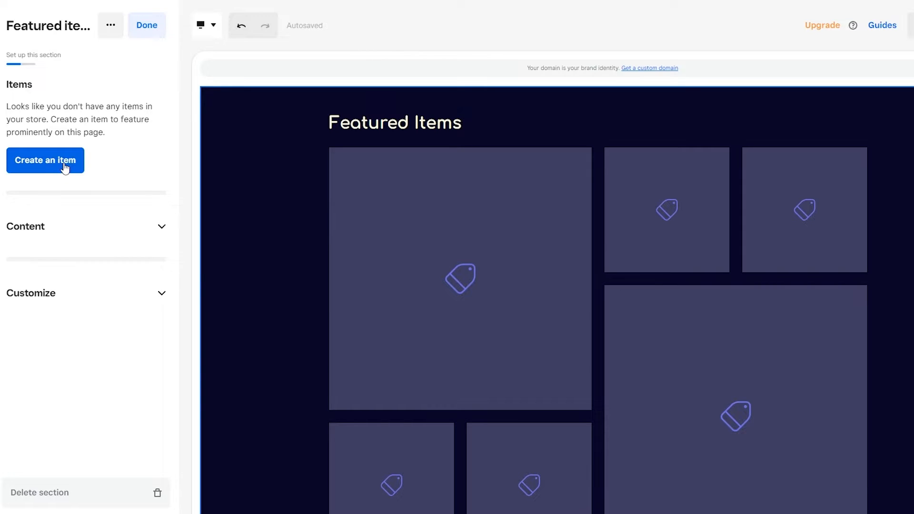
{"action": "left_click", "coordinate": [147, 26]}
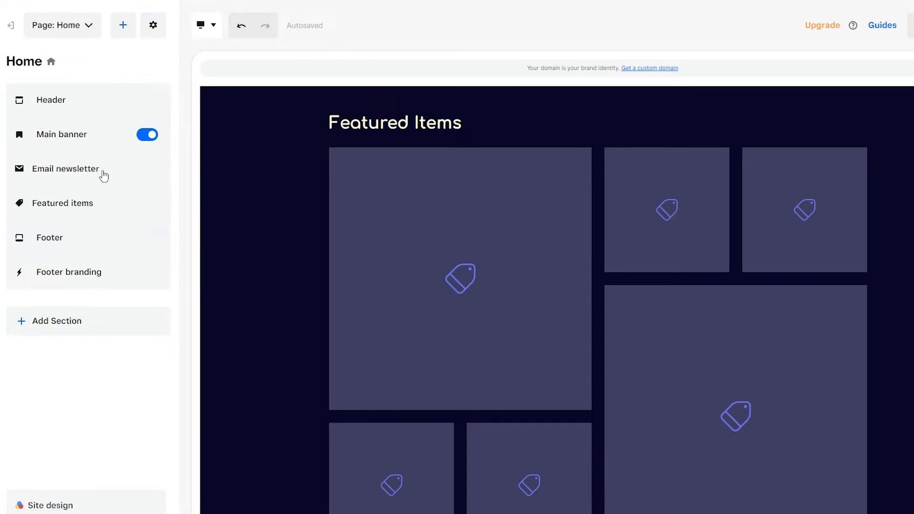
- Check the Footer and Featured items sections on the page and examine the other section types available to add
{"action": "left_click", "coordinate": [71, 237]}
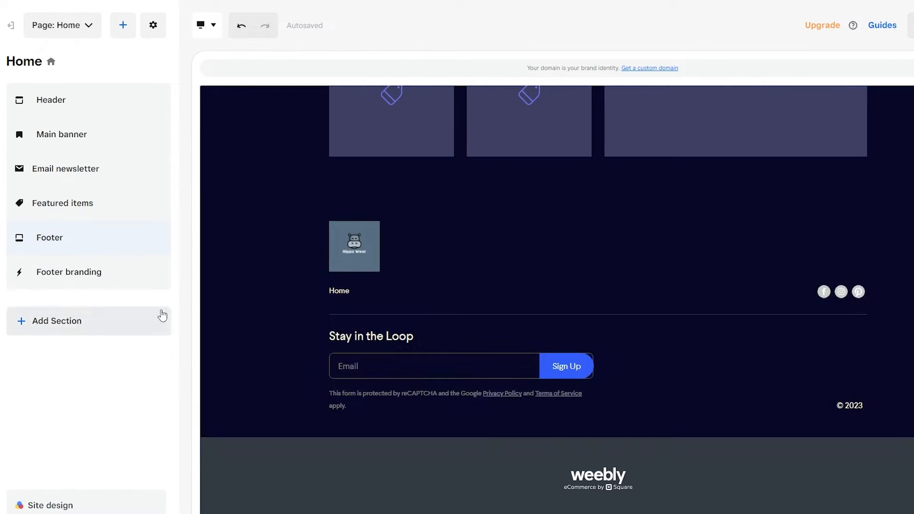
{"action": "left_click", "coordinate": [60, 211]}
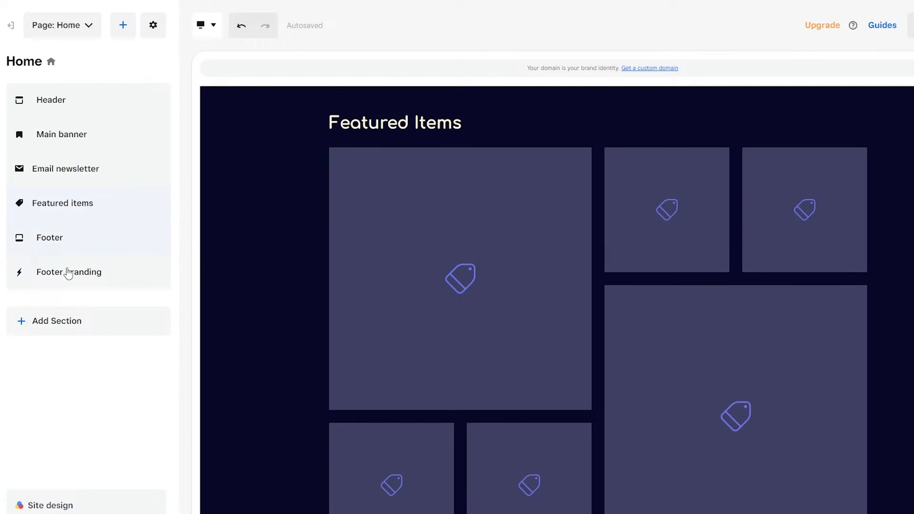
{"action": "left_click", "coordinate": [58, 334]}
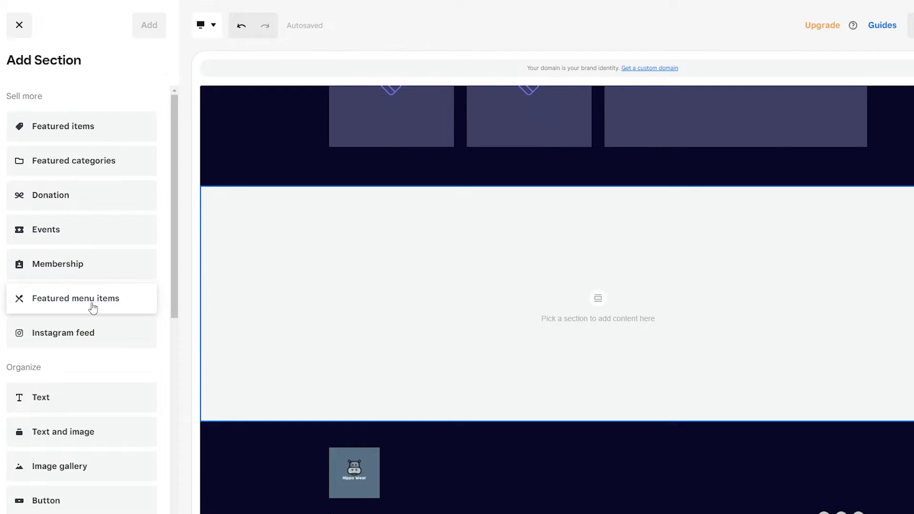
{"action": "scroll", "coordinate": [92, 286], "scroll_direction": "down", "scroll_amount": 5}
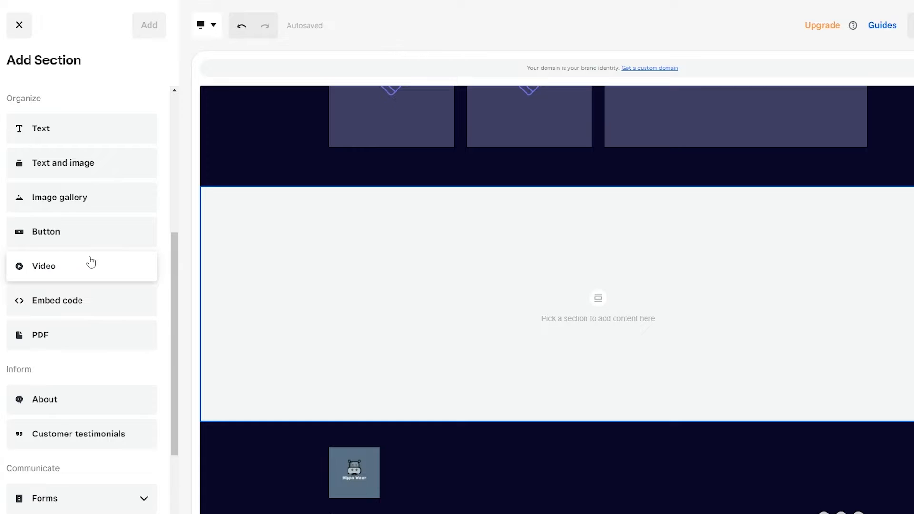
{"action": "scroll", "coordinate": [88, 207], "scroll_direction": "down", "scroll_amount": 2}
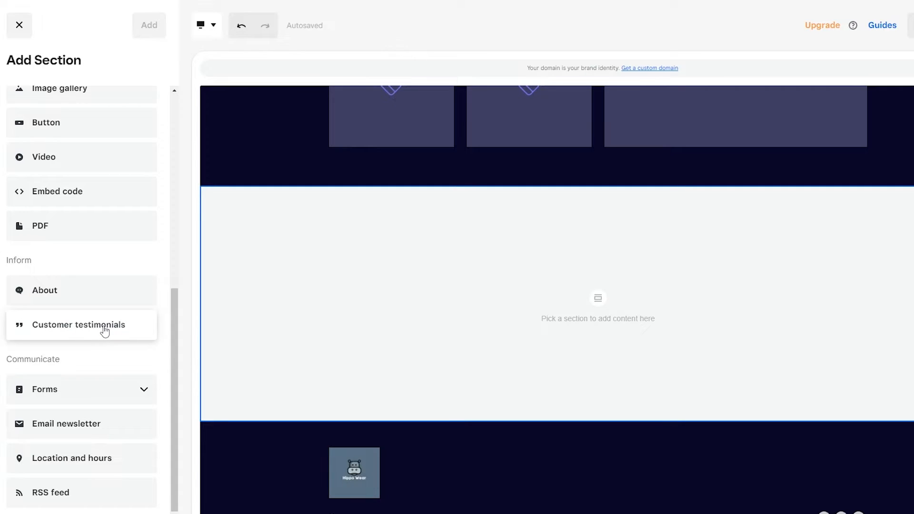
{"action": "scroll", "coordinate": [119, 384], "scroll_direction": "up", "scroll_amount": 5}
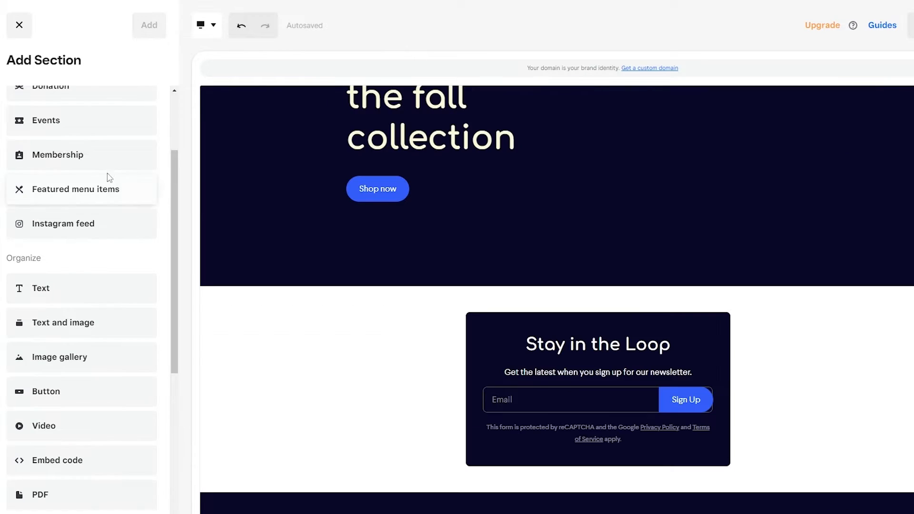
{"action": "scroll", "coordinate": [121, 219], "scroll_direction": "up", "scroll_amount": 2}
{"action": "left_click", "coordinate": [19, 25]}
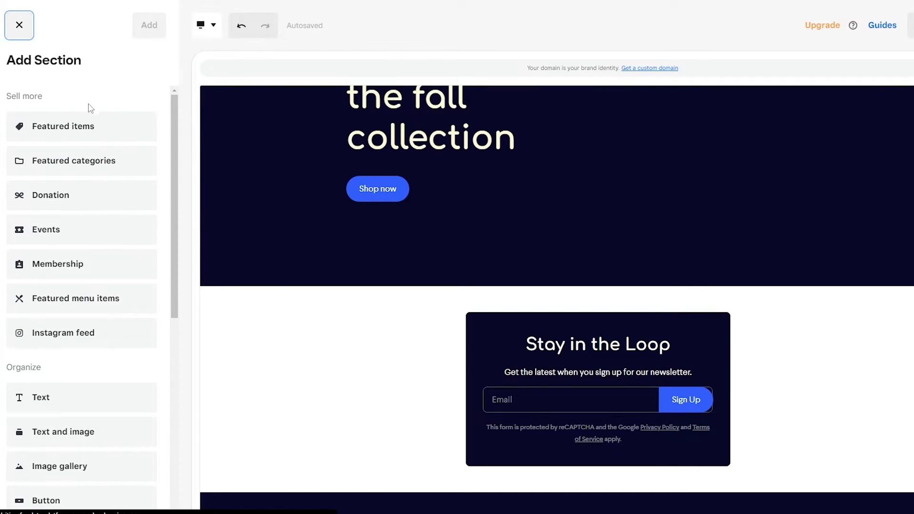
- Move the Email newsletter section below Featured items and check the Home page's new section order
{"action": "left_click_drag", "start_coordinate": [10, 177], "coordinate": [19, 212]}
{"action": "scroll", "coordinate": [334, 312], "scroll_direction": "down", "scroll_amount": 4}
{"action": "scroll", "coordinate": [332, 319], "scroll_direction": "up", "scroll_amount": 6}
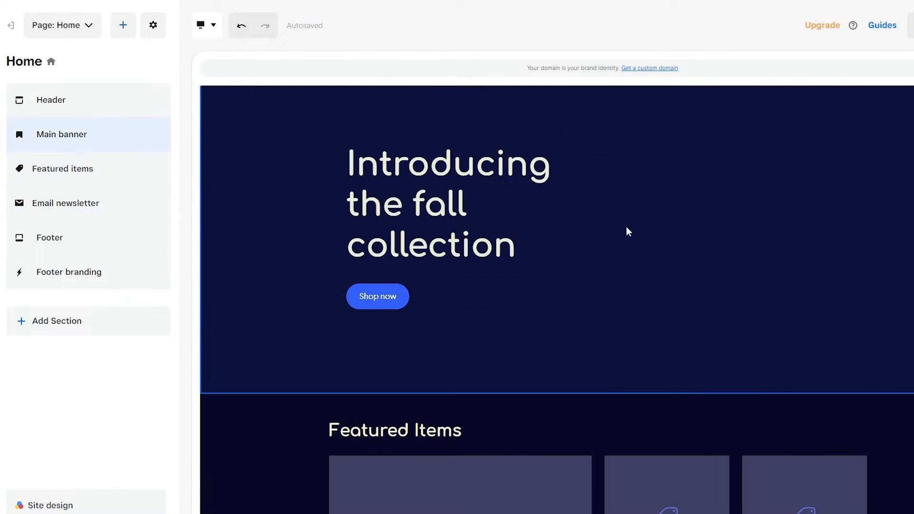
{"action": "scroll", "coordinate": [570, 238], "scroll_direction": "down", "scroll_amount": 10}
{"action": "scroll", "coordinate": [461, 309], "scroll_direction": "down", "scroll_amount": 8}
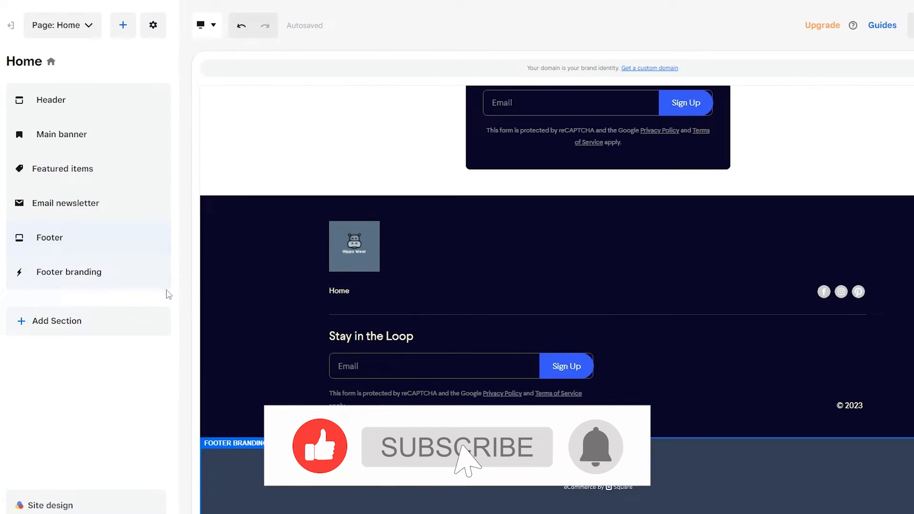
- Add an About section to the Home page using the layout with the image to the left of the text
{"action": "left_click", "coordinate": [57, 321]}
{"action": "scroll", "coordinate": [90, 289], "scroll_direction": "down", "scroll_amount": 2}
{"action": "scroll", "coordinate": [91, 309], "scroll_direction": "down", "scroll_amount": 2}
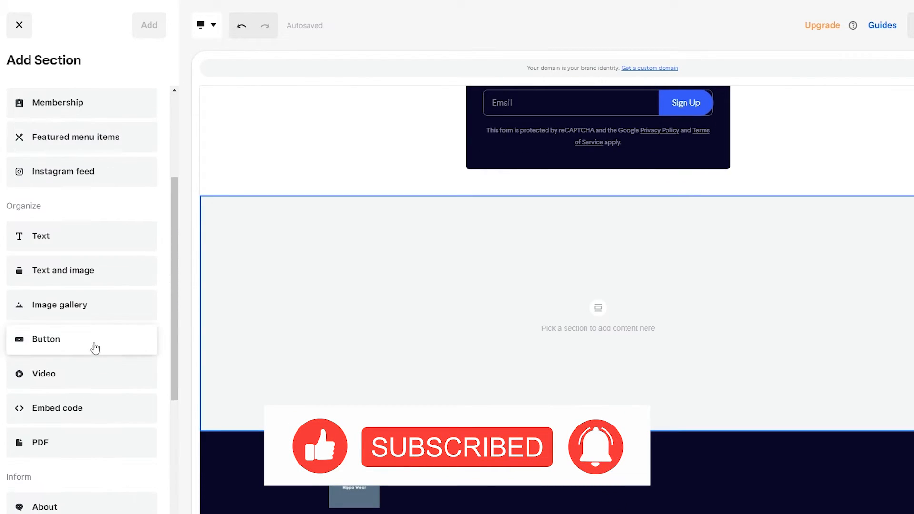
{"action": "scroll", "coordinate": [117, 305], "scroll_direction": "down", "scroll_amount": 3}
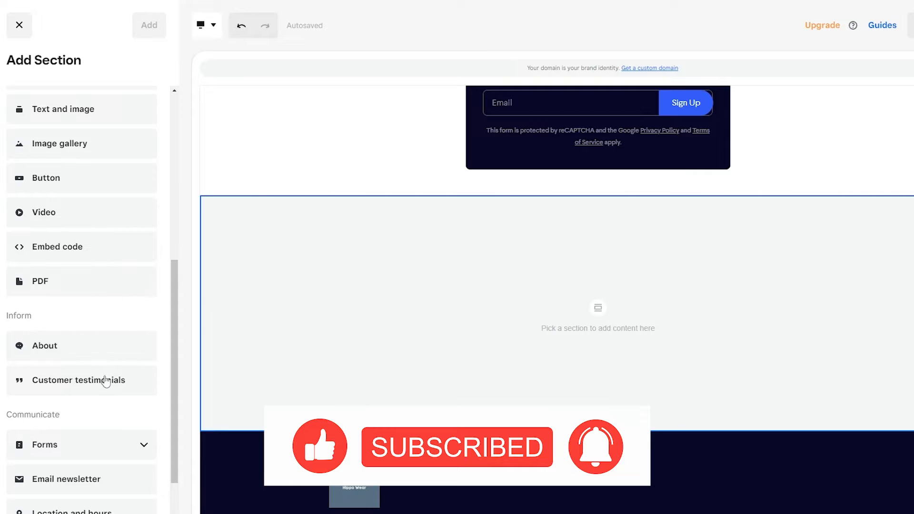
{"action": "left_click", "coordinate": [108, 351]}
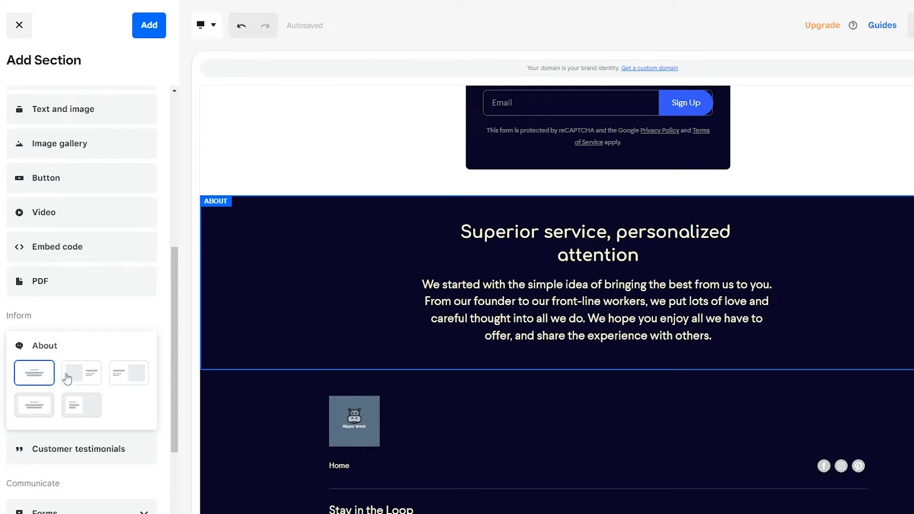
{"action": "left_click", "coordinate": [81, 375]}
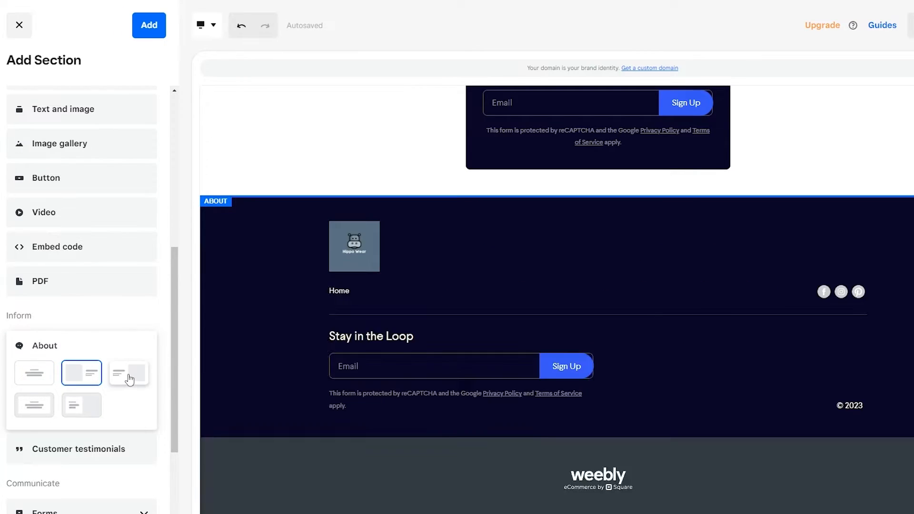
{"action": "left_click", "coordinate": [121, 380]}
{"action": "left_click", "coordinate": [34, 405]}
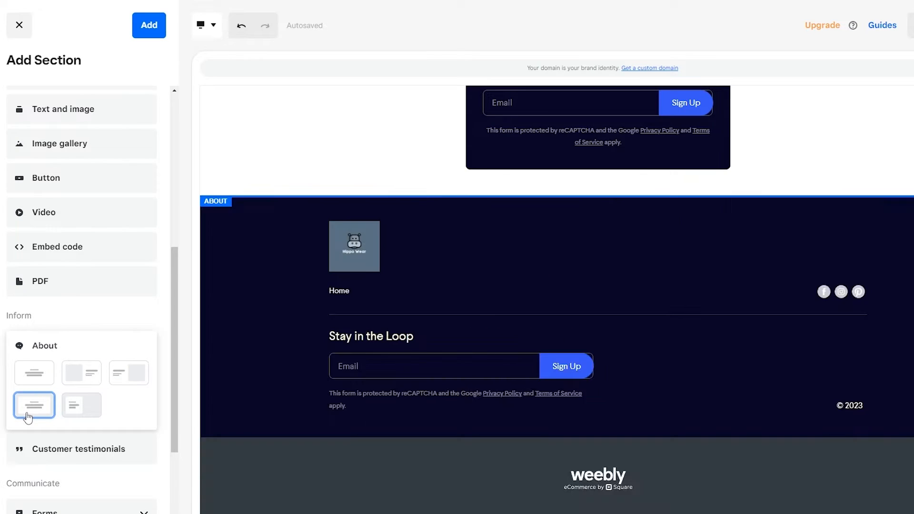
{"action": "left_click", "coordinate": [40, 381]}
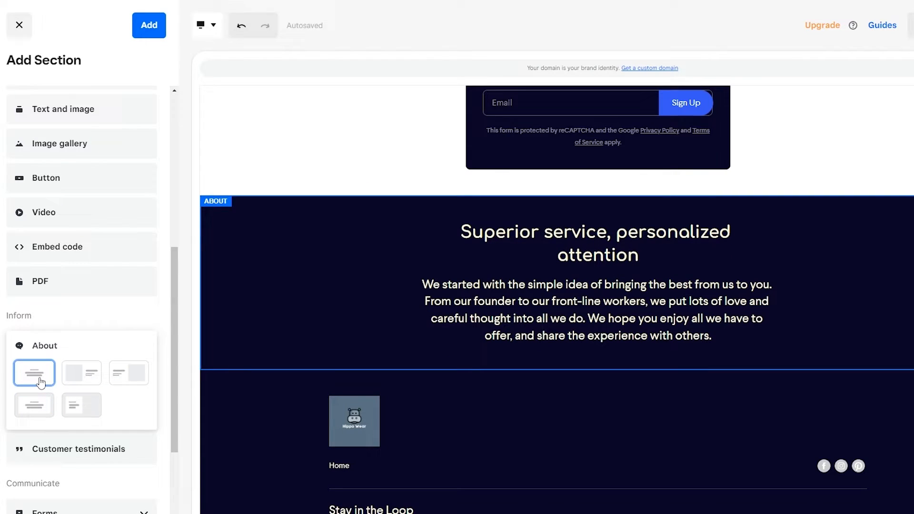
{"action": "left_click", "coordinate": [82, 382]}
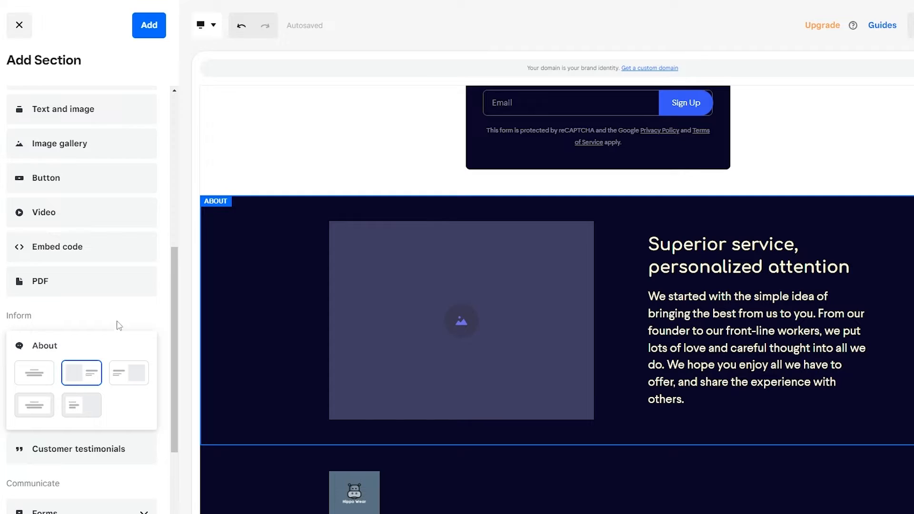
{"action": "left_click", "coordinate": [156, 20]}
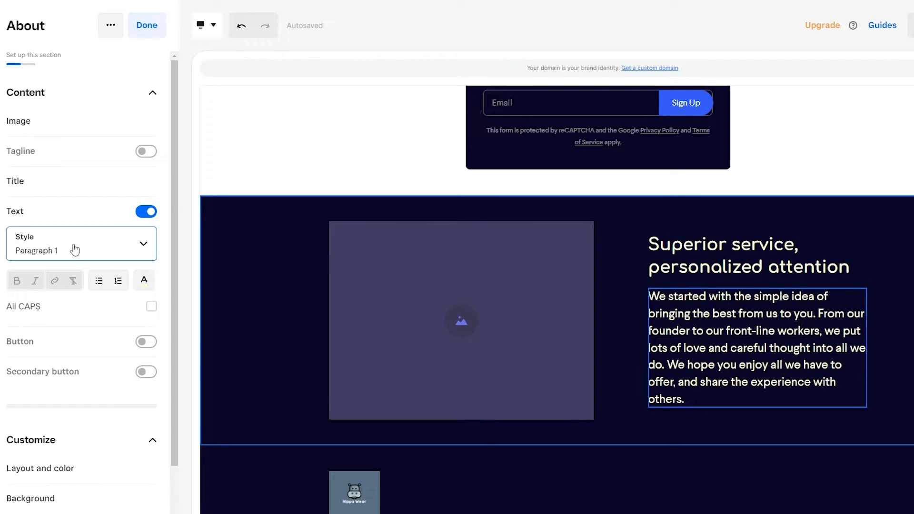
- Try the About section's button, All CAPS, secondary button and image options, returning each to its original setting
{"action": "scroll", "coordinate": [85, 271], "scroll_direction": "down", "scroll_amount": 1}
{"action": "left_click", "coordinate": [146, 290]}
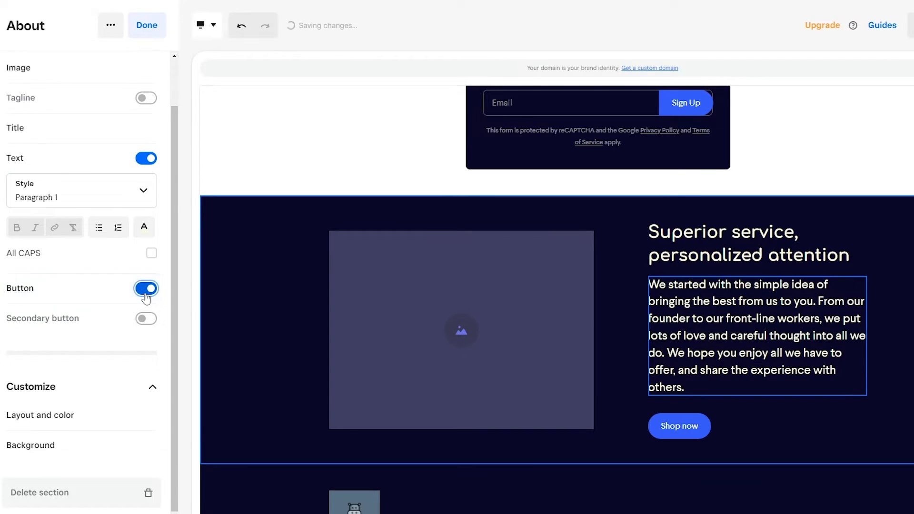
{"action": "left_click", "coordinate": [145, 295]}
{"action": "left_click", "coordinate": [149, 254]}
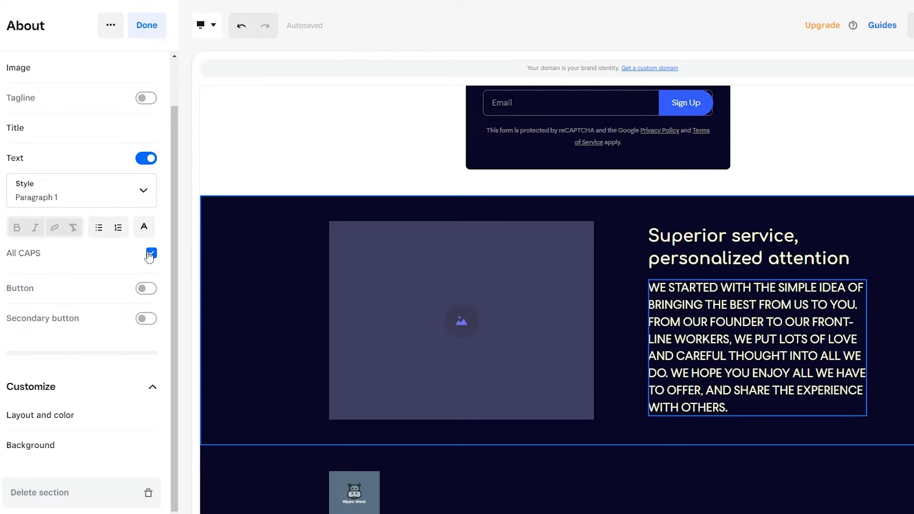
{"action": "left_click", "coordinate": [150, 254]}
{"action": "left_click", "coordinate": [141, 320]}
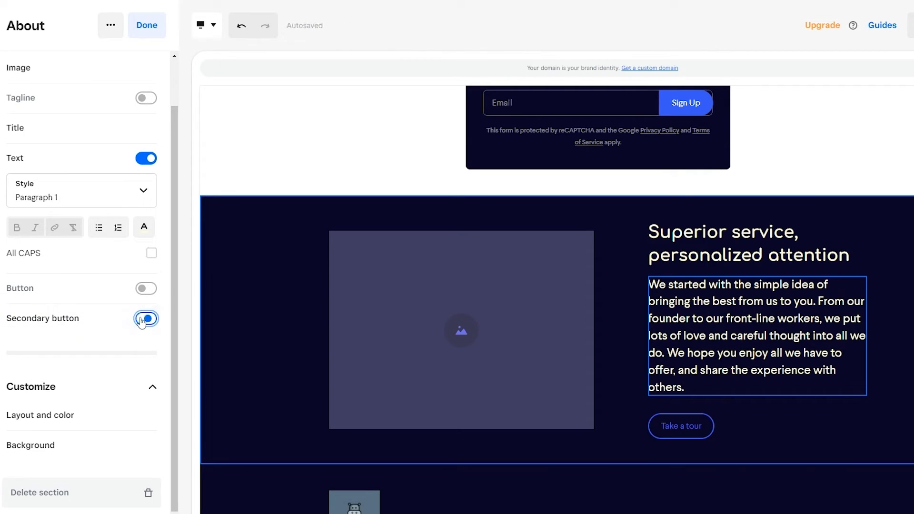
{"action": "left_click", "coordinate": [142, 320]}
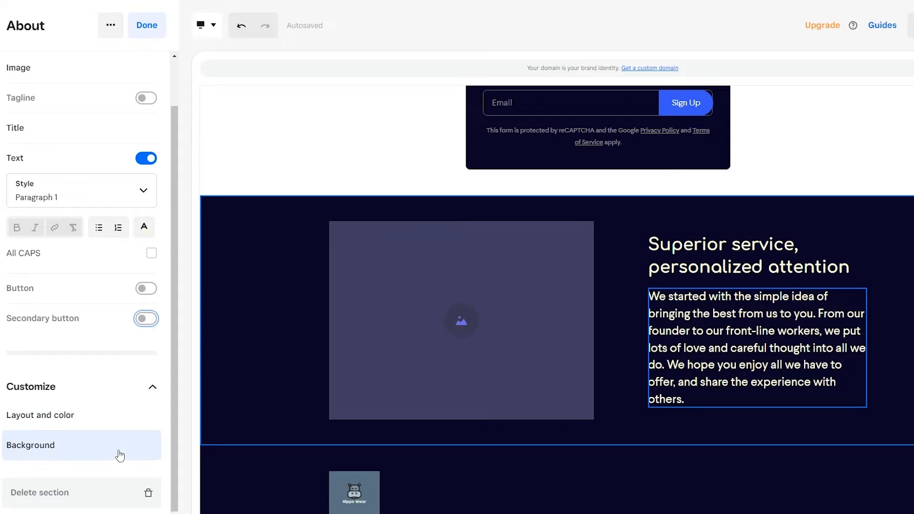
{"action": "scroll", "coordinate": [117, 443], "scroll_direction": "up", "scroll_amount": 2}
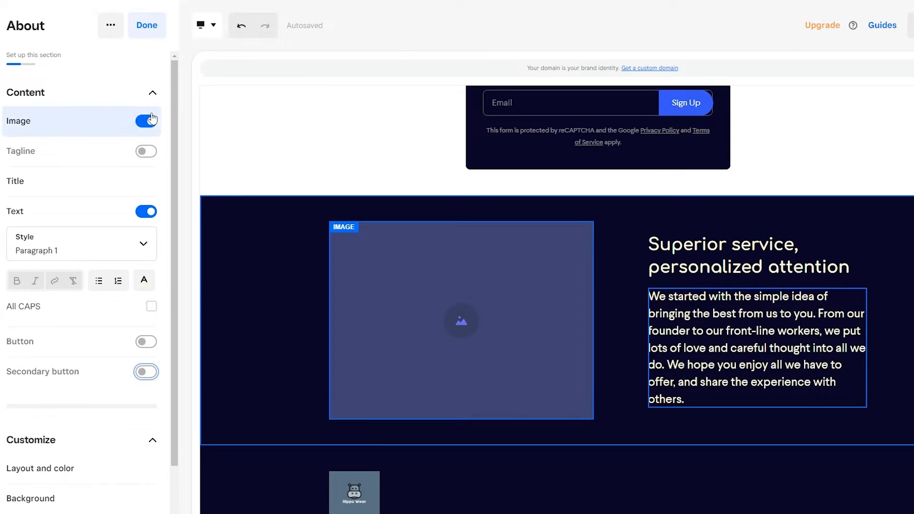
{"action": "left_click", "coordinate": [147, 123]}
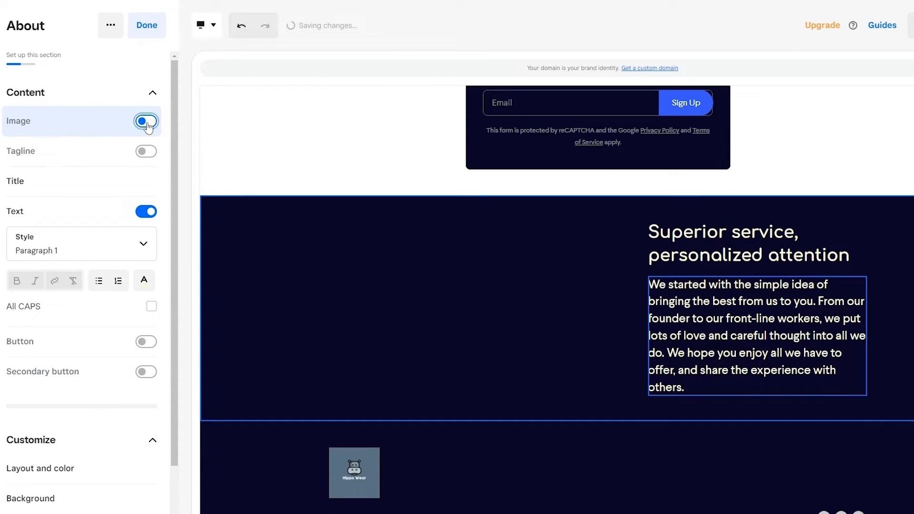
{"action": "left_click", "coordinate": [147, 123]}
- Turn on the tagline in the About section and finish editing the section
{"action": "left_click", "coordinate": [146, 153]}
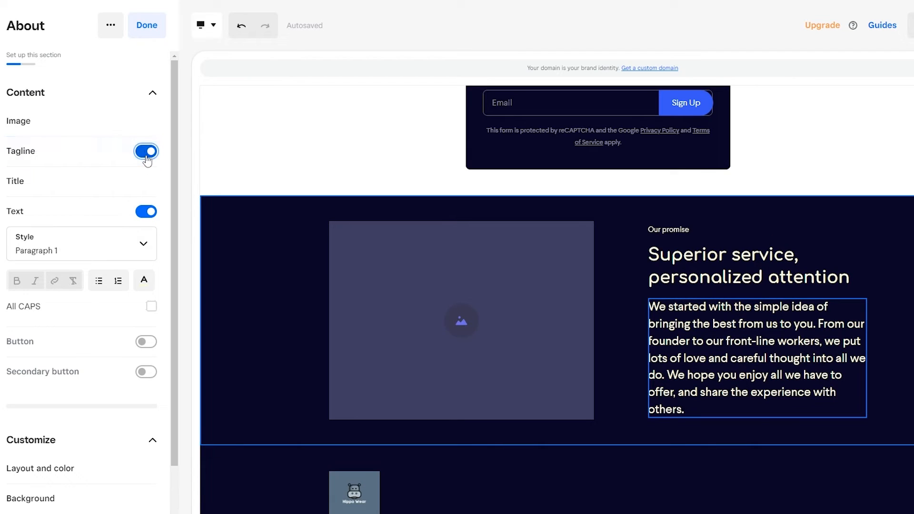
{"action": "left_click", "coordinate": [147, 152]}
{"action": "left_click", "coordinate": [147, 152]}
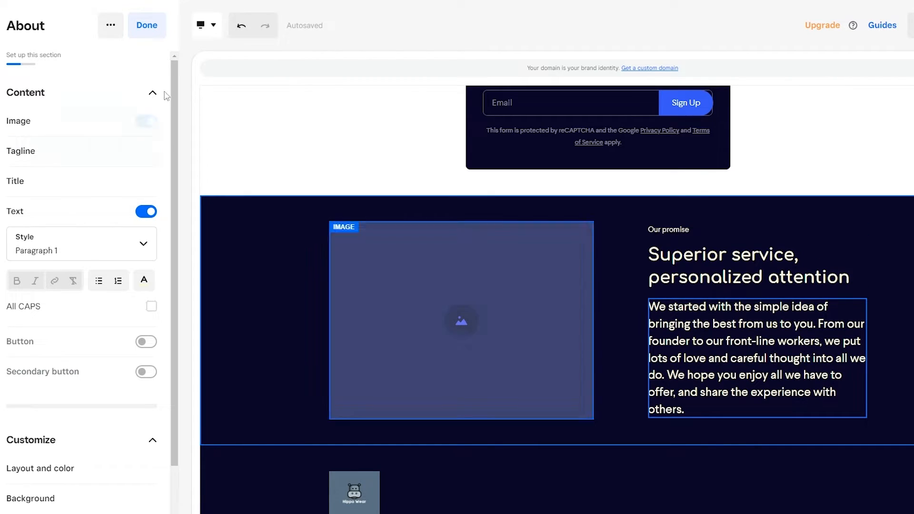
{"action": "left_click", "coordinate": [148, 25]}
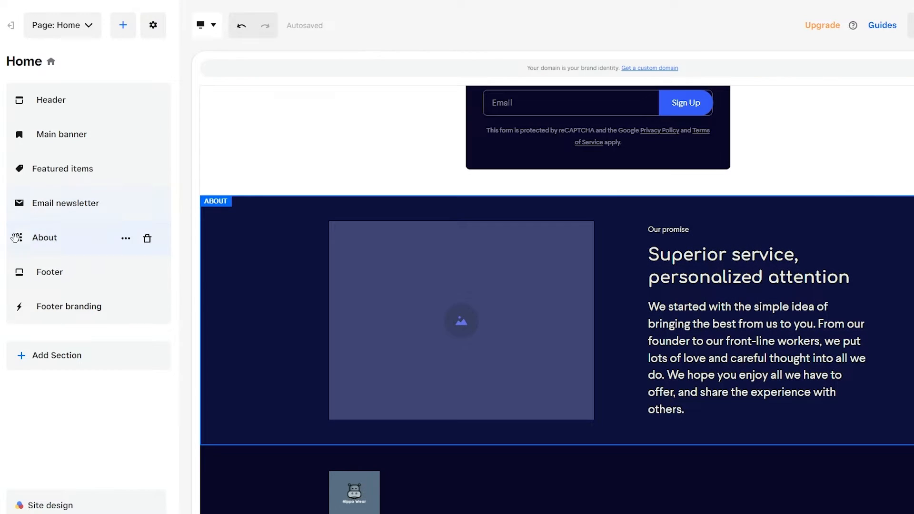
- Move the About section above Email newsletter and check the Home page's new section order
{"action": "left_click_drag", "start_coordinate": [19, 237], "coordinate": [21, 199]}
{"action": "scroll", "coordinate": [362, 373], "scroll_direction": "up", "scroll_amount": 6}
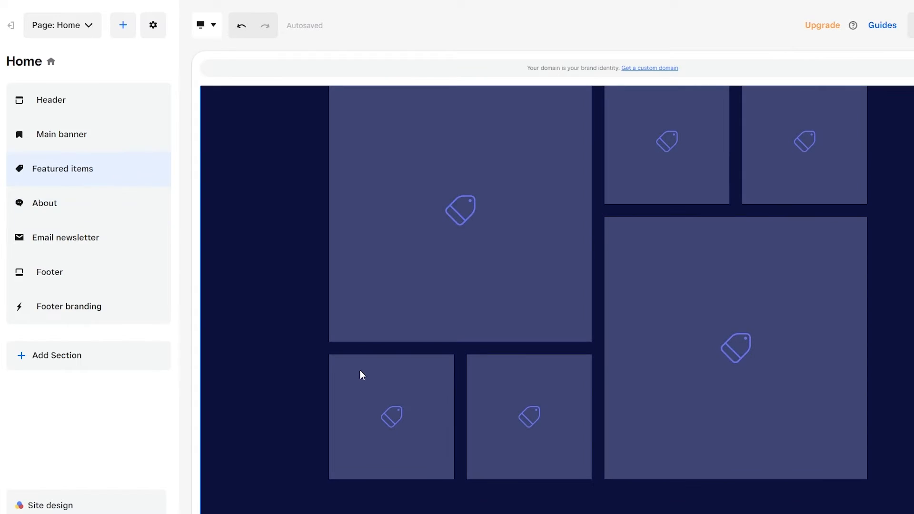
{"action": "scroll", "coordinate": [361, 371], "scroll_direction": "up", "scroll_amount": 5}
{"action": "scroll", "coordinate": [358, 369], "scroll_direction": "down", "scroll_amount": 12}
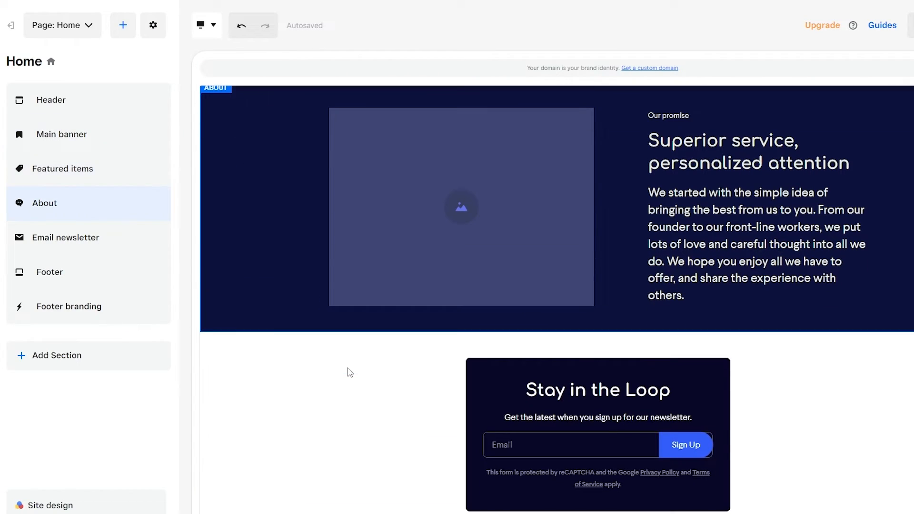
{"action": "scroll", "coordinate": [348, 370], "scroll_direction": "down", "scroll_amount": 5}
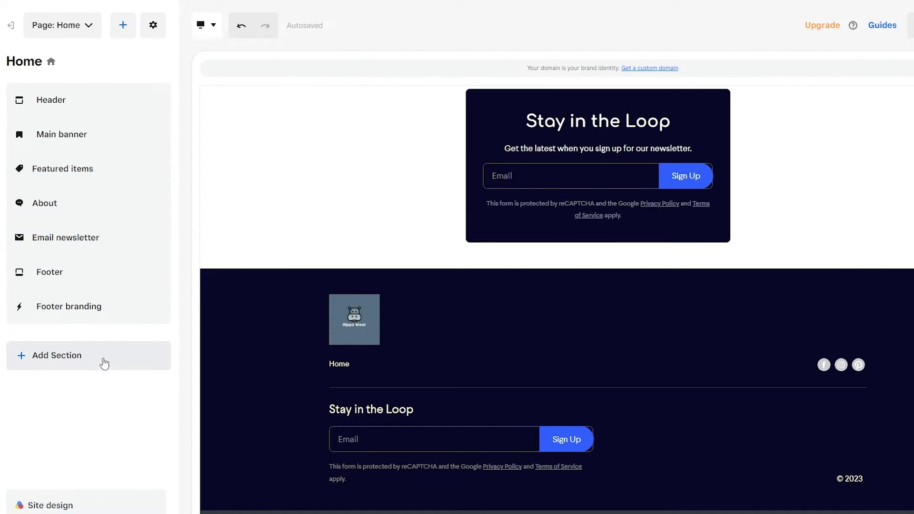
- Add an Image gallery section to the Home page using the layout with a horizontally scrolling row of images
{"action": "left_click", "coordinate": [104, 365]}
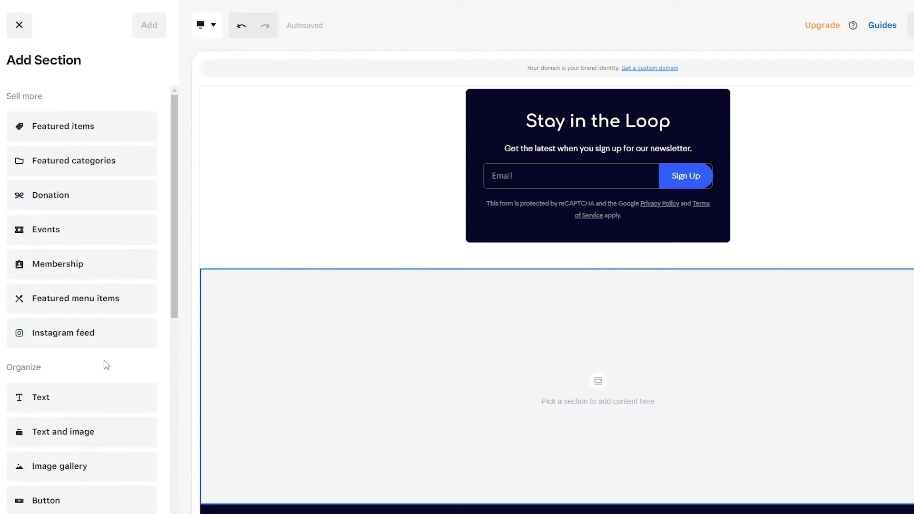
{"action": "scroll", "coordinate": [100, 404], "scroll_direction": "down", "scroll_amount": 3}
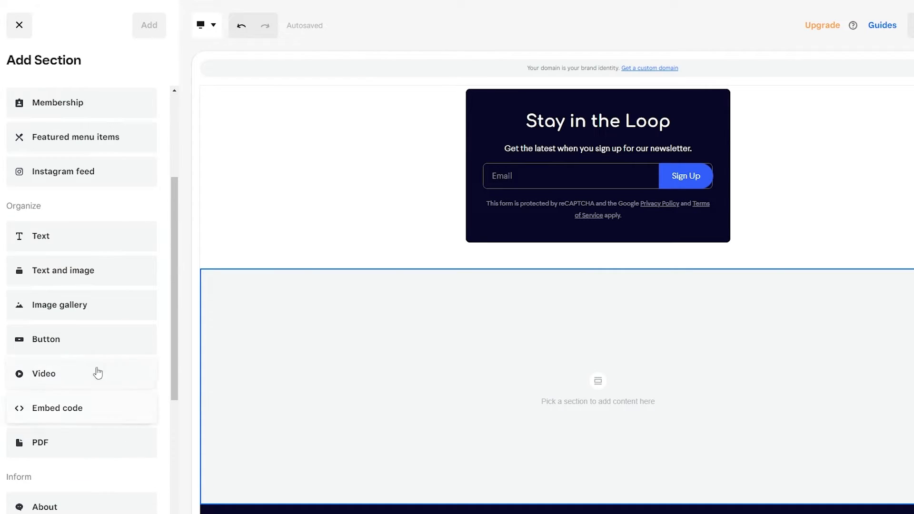
{"action": "left_click", "coordinate": [92, 278]}
{"action": "scroll", "coordinate": [95, 267], "scroll_direction": "down", "scroll_amount": 4}
{"action": "left_click", "coordinate": [108, 206]}
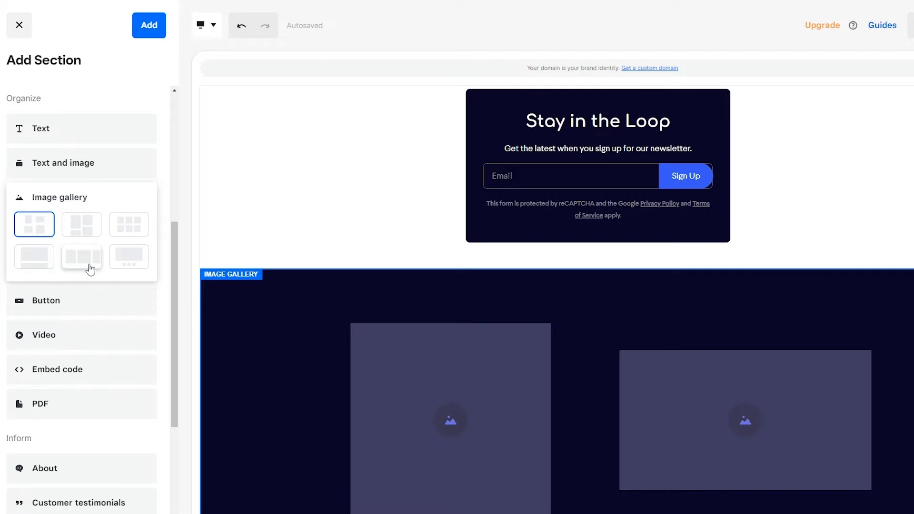
{"action": "left_click", "coordinate": [89, 268]}
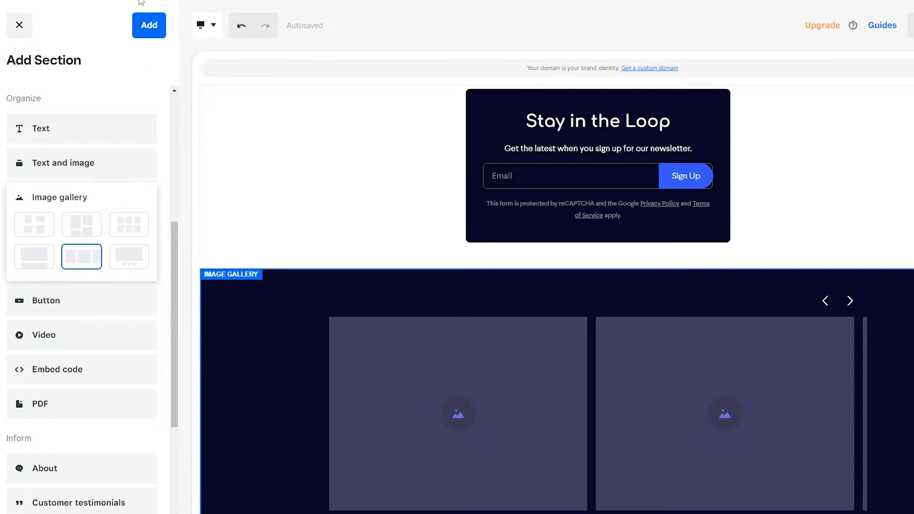
{"action": "left_click", "coordinate": [148, 27]}
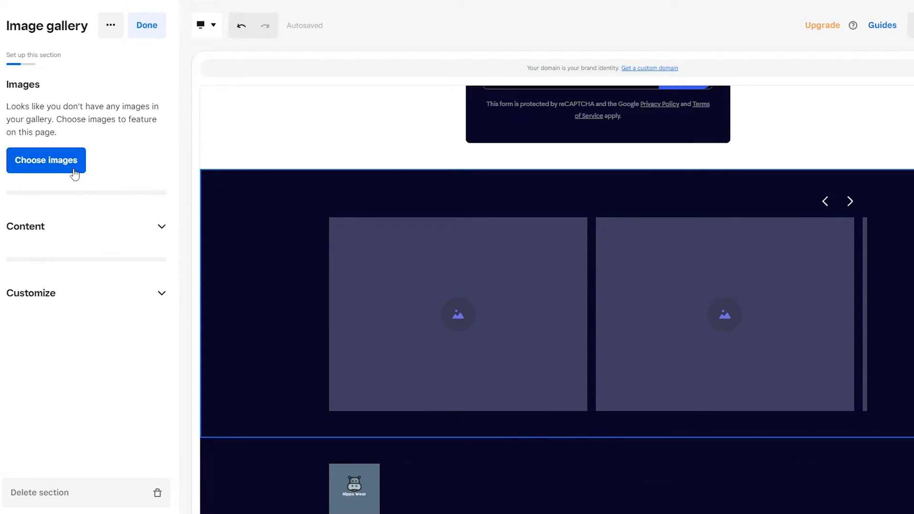
- Try the section title and section description in the Image gallery, switching both off again
{"action": "left_click", "coordinate": [161, 232]}
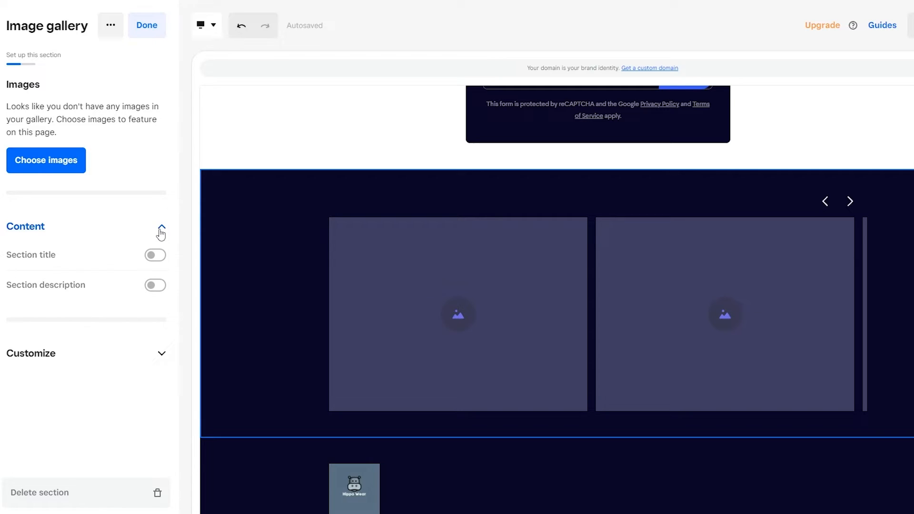
{"action": "left_click", "coordinate": [160, 257]}
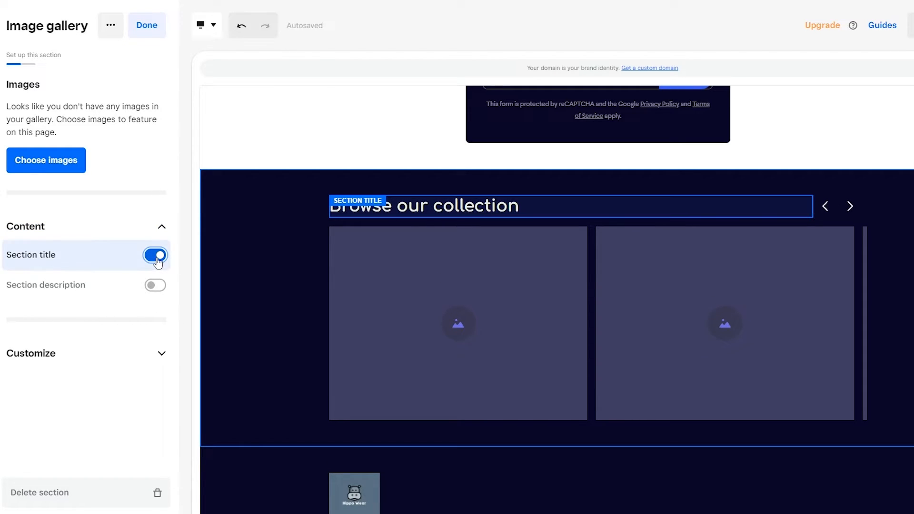
{"action": "left_click", "coordinate": [157, 257]}
{"action": "left_click", "coordinate": [157, 287]}
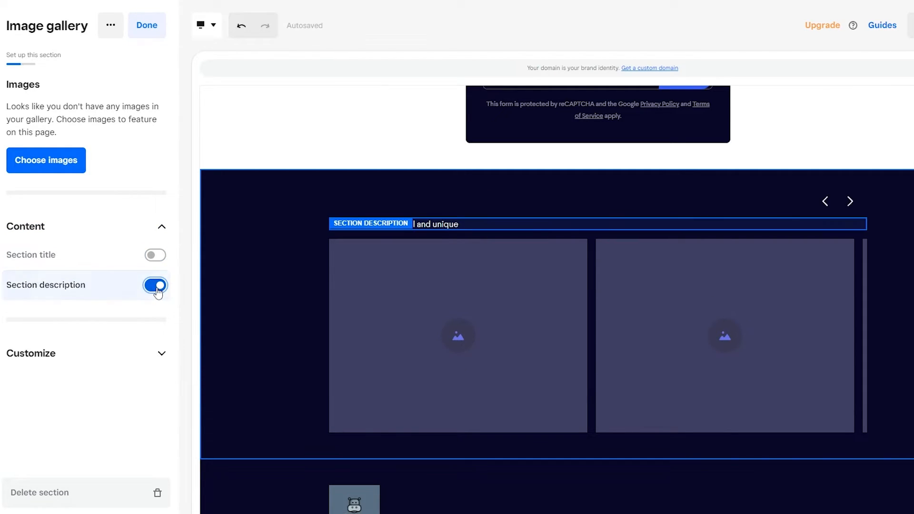
{"action": "left_click", "coordinate": [156, 287]}
- Try the dark, blue, white and light gray color styles on the Image gallery and return it to Default
{"action": "left_click", "coordinate": [162, 354]}
{"action": "scroll", "coordinate": [159, 359], "scroll_direction": "down", "scroll_amount": 3}
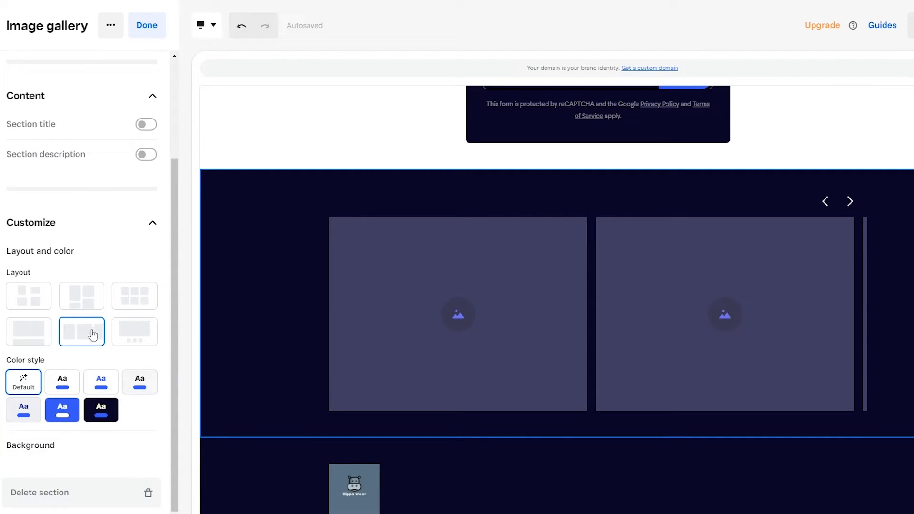
{"action": "left_click", "coordinate": [98, 419]}
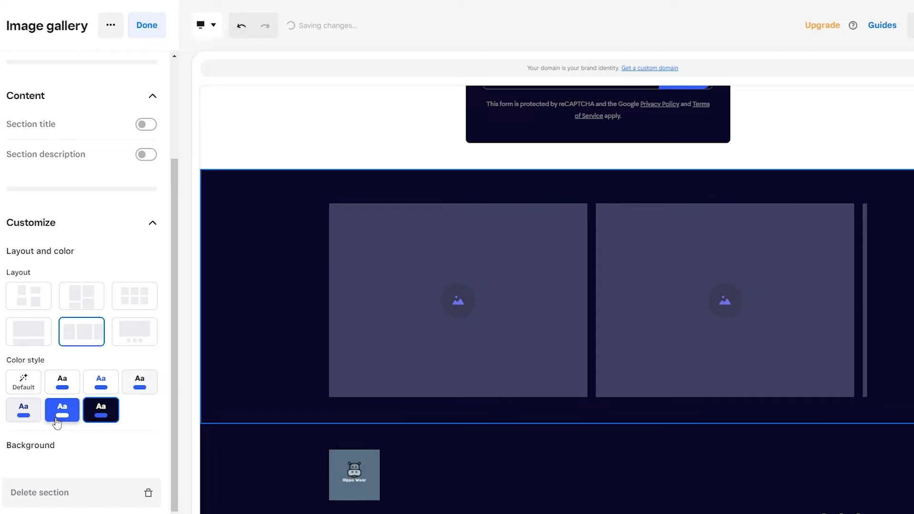
{"action": "left_click", "coordinate": [57, 421]}
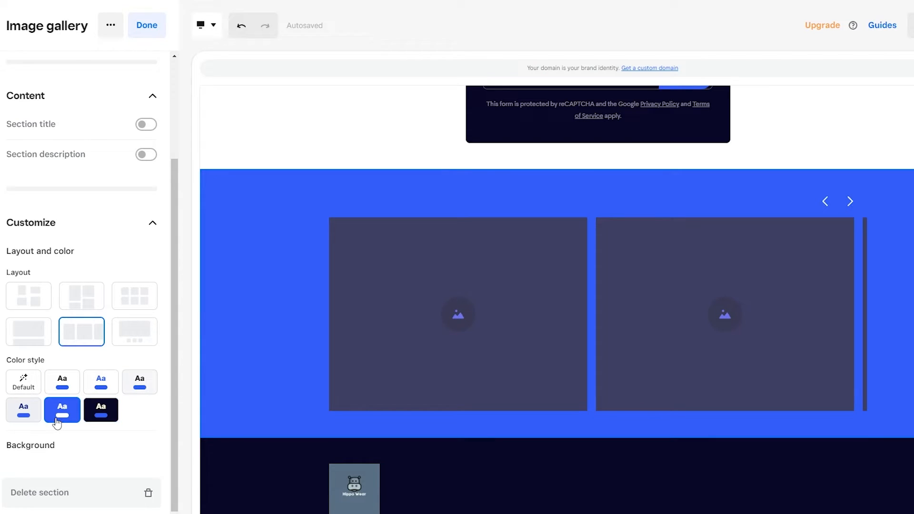
{"action": "left_click", "coordinate": [62, 382]}
{"action": "left_click", "coordinate": [101, 382]}
{"action": "left_click", "coordinate": [140, 382]}
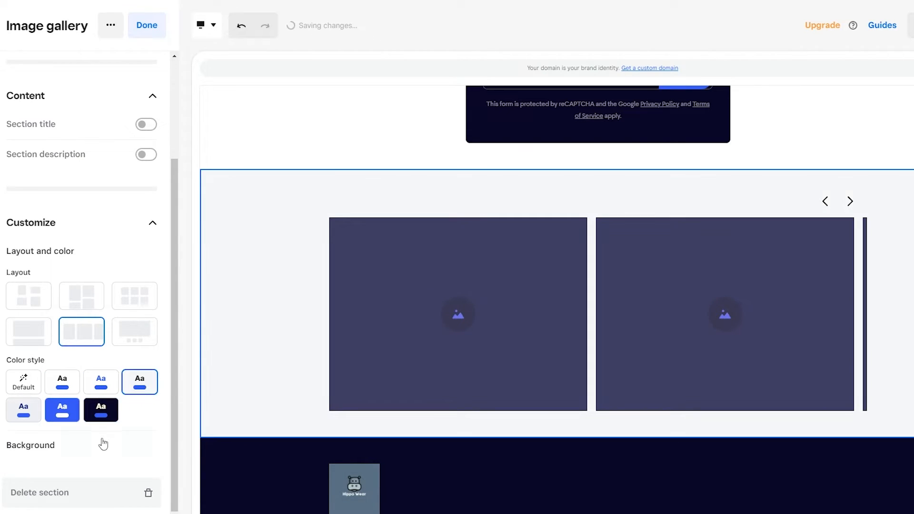
{"action": "left_click", "coordinate": [101, 410]}
{"action": "left_click", "coordinate": [23, 382]}
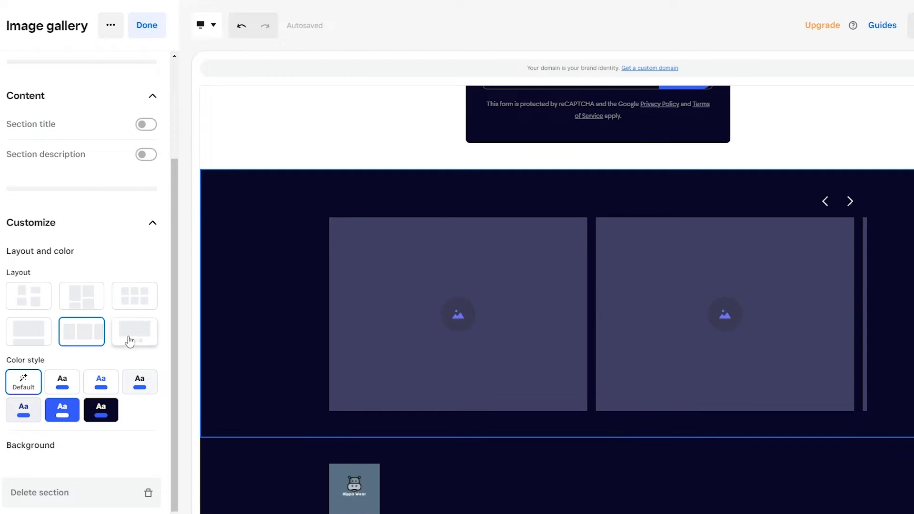
- Start adding images to the Image gallery and browse the free fashion photos after checking the Instagram source
{"action": "scroll", "coordinate": [143, 53], "scroll_direction": "up", "scroll_amount": 3}
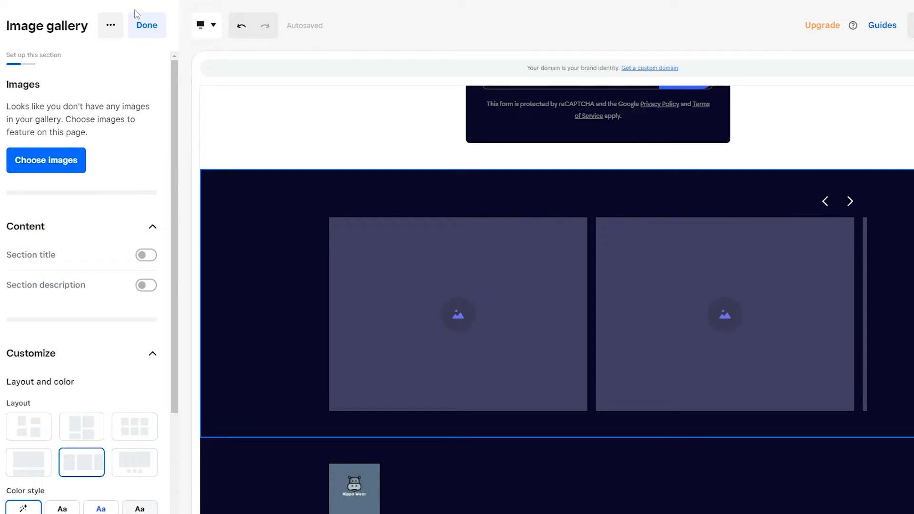
{"action": "left_click", "coordinate": [73, 158]}
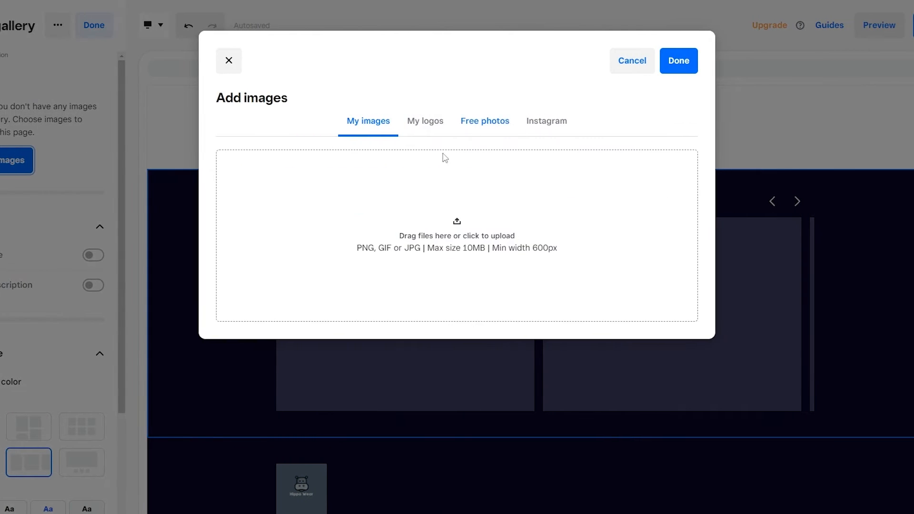
{"action": "left_click", "coordinate": [490, 119]}
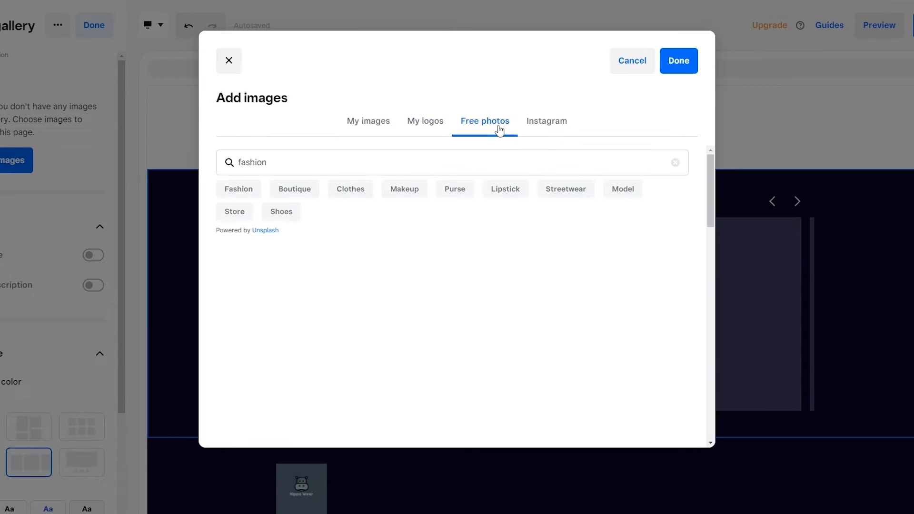
{"action": "left_click", "coordinate": [530, 131]}
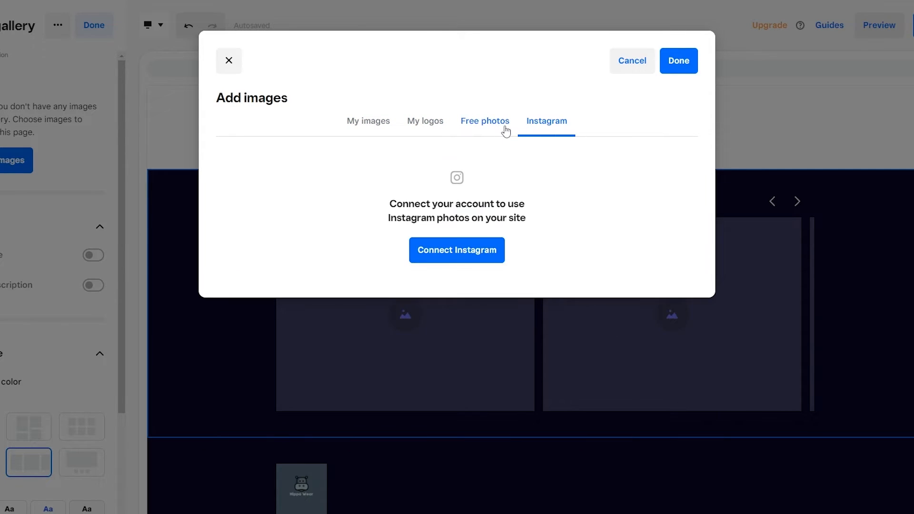
{"action": "left_click", "coordinate": [476, 130]}
{"action": "scroll", "coordinate": [485, 281], "scroll_direction": "down", "scroll_amount": 2}
{"action": "scroll", "coordinate": [485, 373], "scroll_direction": "up", "scroll_amount": 2}
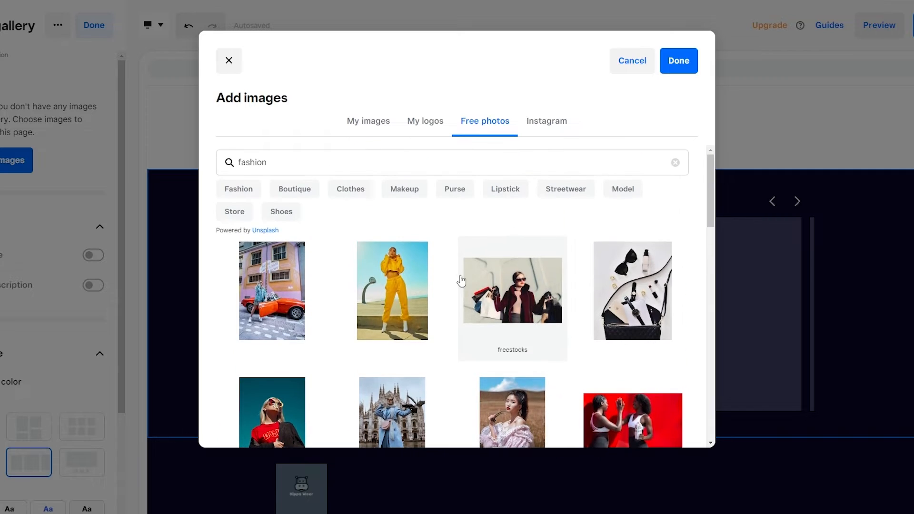
- Select the free photos of the yellow outfit, red shirt, blue coat, pink floral dress and woman beside the red car
{"action": "left_click", "coordinate": [376, 281]}
{"action": "scroll", "coordinate": [404, 278], "scroll_direction": "down", "scroll_amount": 1}
{"action": "left_click", "coordinate": [285, 377]}
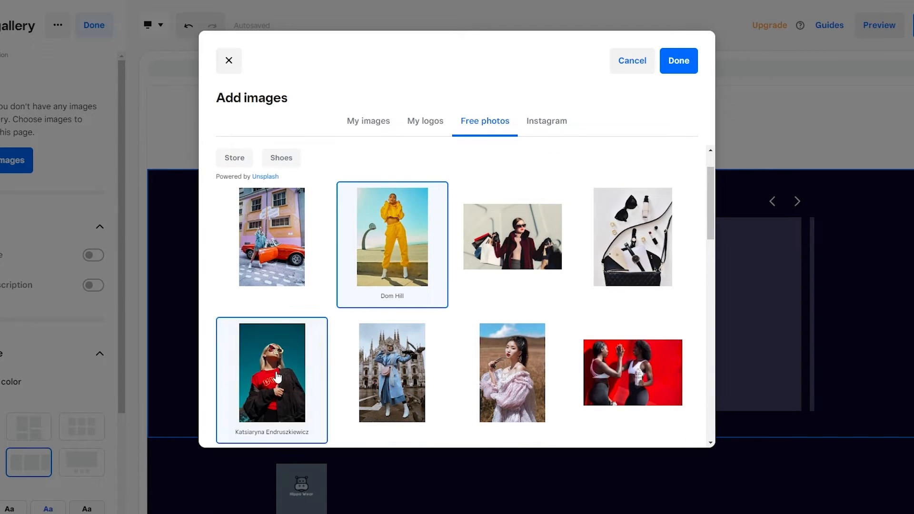
{"action": "left_click", "coordinate": [411, 373]}
{"action": "left_click", "coordinate": [537, 379]}
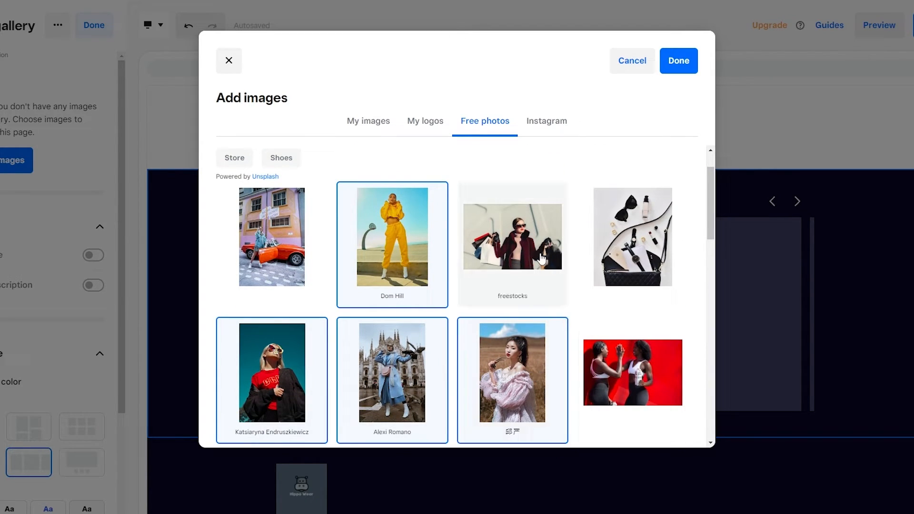
{"action": "scroll", "coordinate": [581, 270], "scroll_direction": "down", "scroll_amount": 1}
{"action": "left_click", "coordinate": [263, 215]}
{"action": "scroll", "coordinate": [405, 267], "scroll_direction": "down", "scroll_amount": 5}
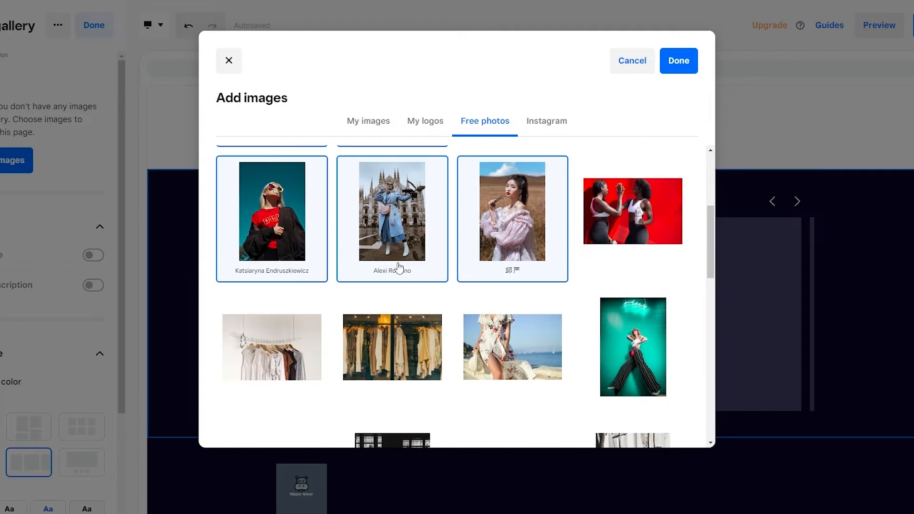
- Also select the green-background model, two women in yellow and woman in sunglasses photos, add the selection to the gallery and finish editing it
{"action": "left_click", "coordinate": [600, 228]}
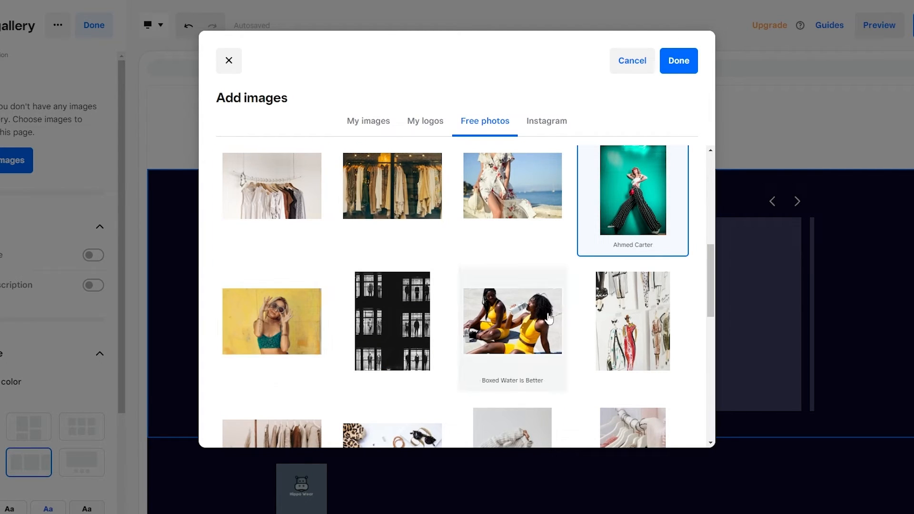
{"action": "left_click", "coordinate": [512, 323]}
{"action": "left_click", "coordinate": [249, 332]}
{"action": "scroll", "coordinate": [249, 331], "scroll_direction": "down", "scroll_amount": 2}
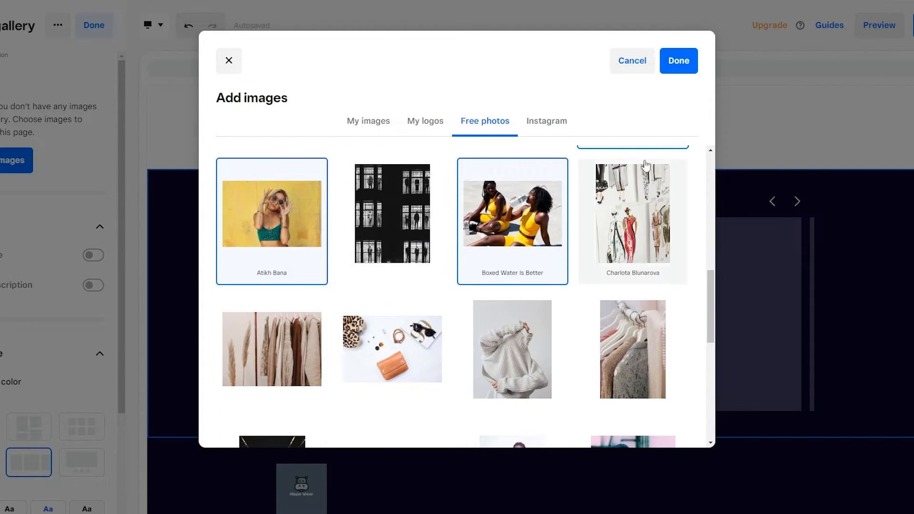
{"action": "left_click", "coordinate": [672, 65]}
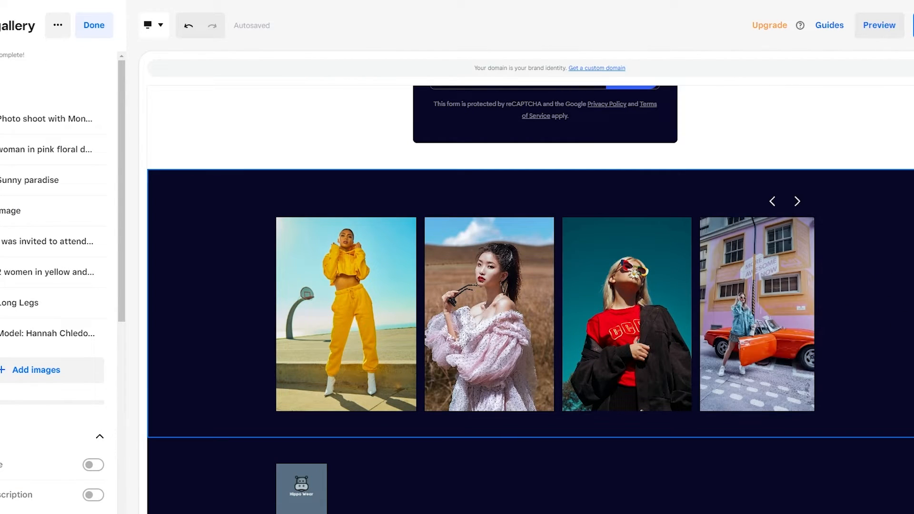
{"action": "scroll", "coordinate": [629, 234], "scroll_direction": "up", "scroll_amount": 15}
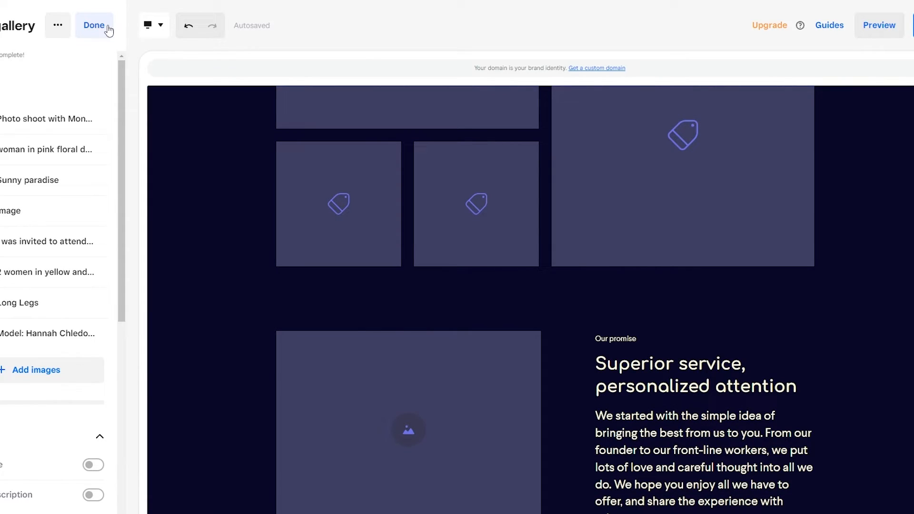
{"action": "left_click", "coordinate": [107, 26]}
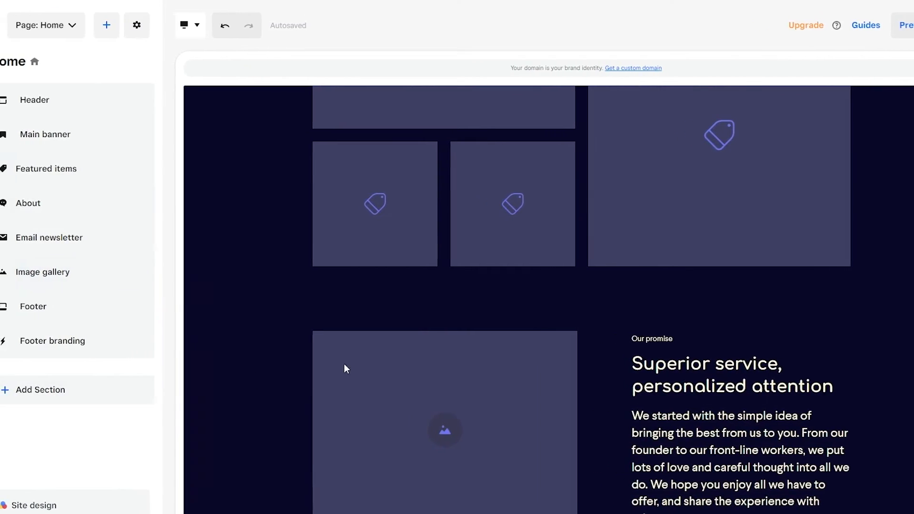
- Select the image placeholder in the Home page's About section and open the free photo library to fill it
{"action": "scroll", "coordinate": [571, 310], "scroll_direction": "up", "scroll_amount": 10}
{"action": "scroll", "coordinate": [432, 289], "scroll_direction": "down", "scroll_amount": 15}
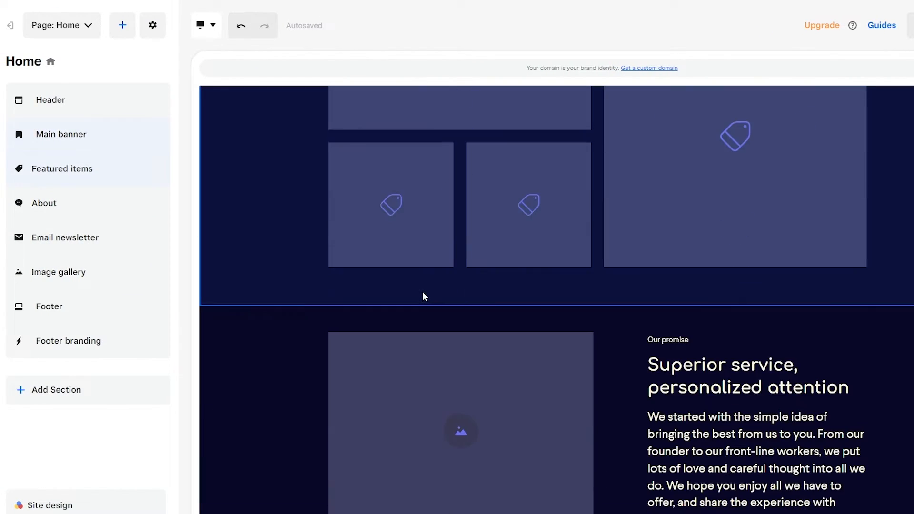
{"action": "scroll", "coordinate": [426, 294], "scroll_direction": "up", "scroll_amount": 10}
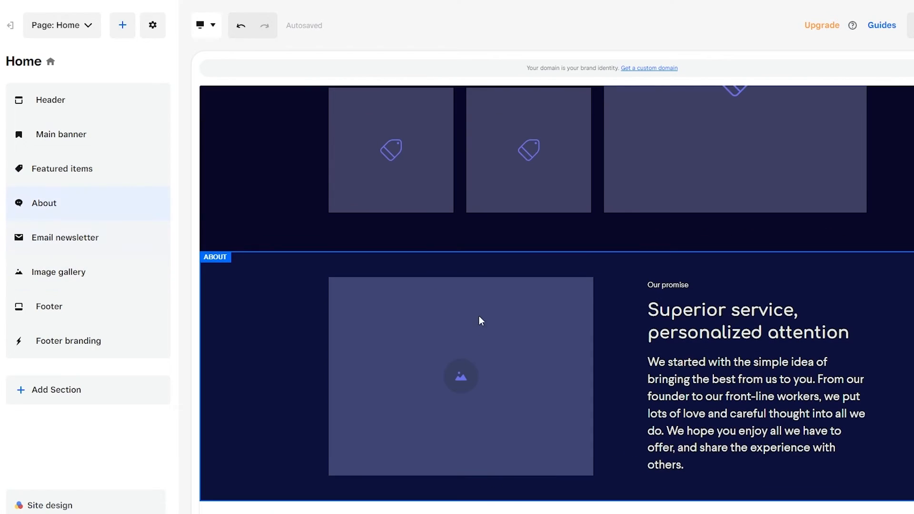
{"action": "left_click", "coordinate": [473, 346]}
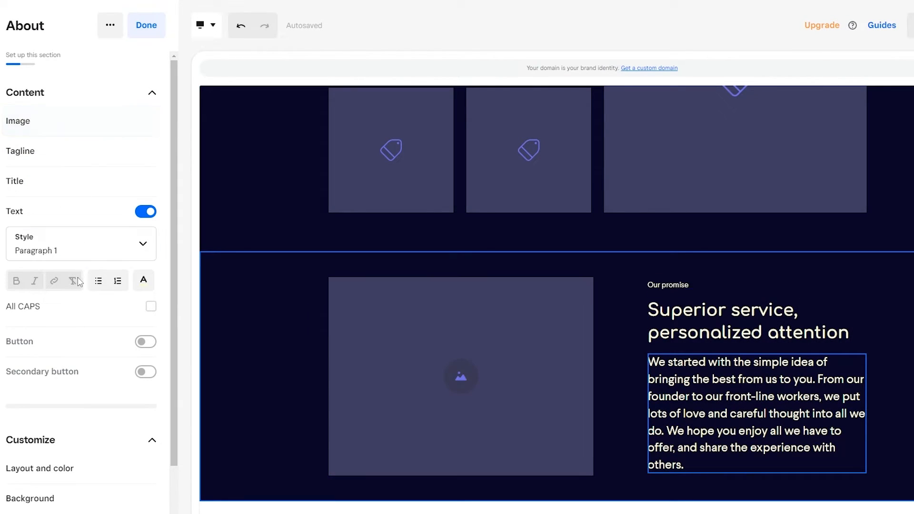
{"action": "scroll", "coordinate": [83, 438], "scroll_direction": "down", "scroll_amount": 1}
{"action": "left_click", "coordinate": [458, 375]}
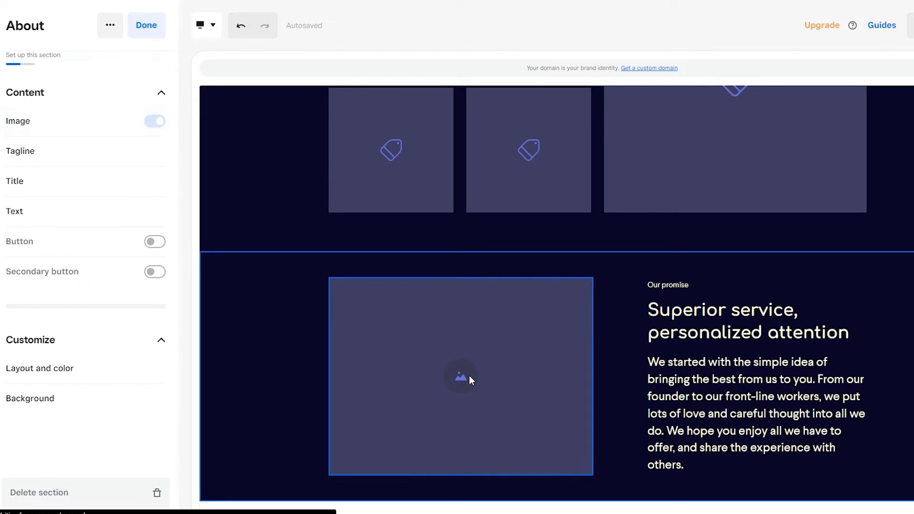
{"action": "left_click", "coordinate": [128, 151]}
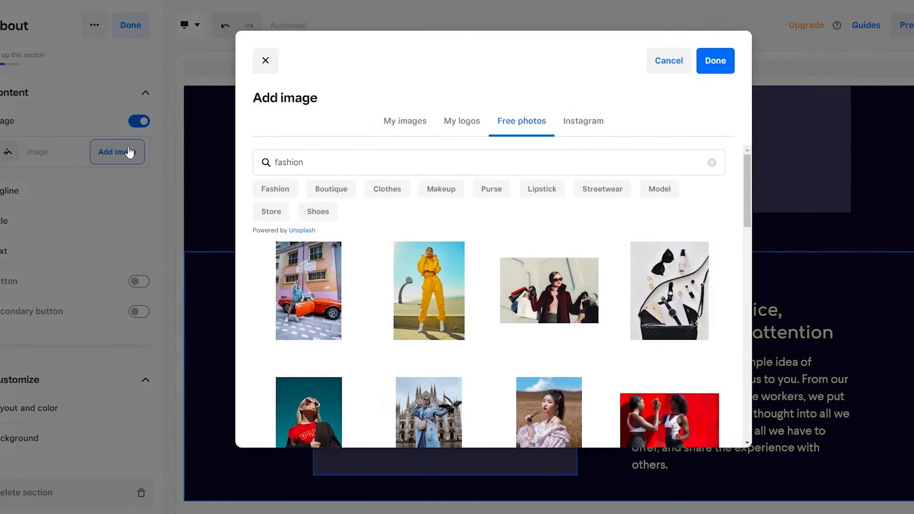
- Add the free photo of the man in a brown leather jacket and sunglasses to the About section and finish editing the section
{"action": "scroll", "coordinate": [443, 300], "scroll_direction": "down", "scroll_amount": 5}
{"action": "scroll", "coordinate": [441, 304], "scroll_direction": "down", "scroll_amount": 8}
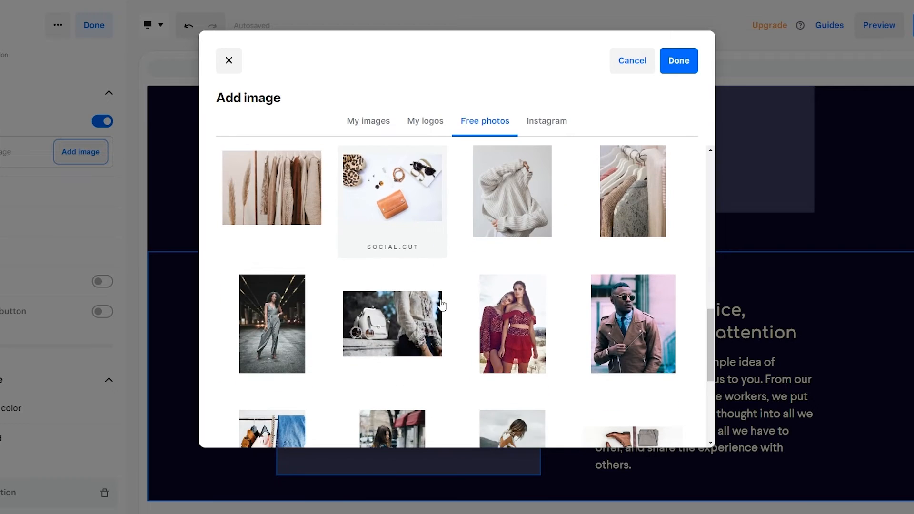
{"action": "scroll", "coordinate": [439, 304], "scroll_direction": "down", "scroll_amount": 3}
{"action": "scroll", "coordinate": [589, 288], "scroll_direction": "up", "scroll_amount": 1}
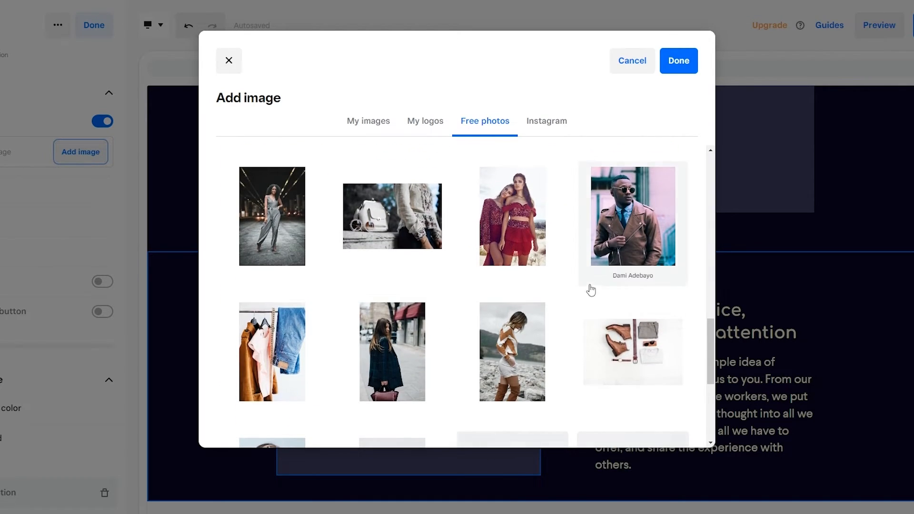
{"action": "left_click", "coordinate": [653, 162]}
{"action": "left_click", "coordinate": [684, 49]}
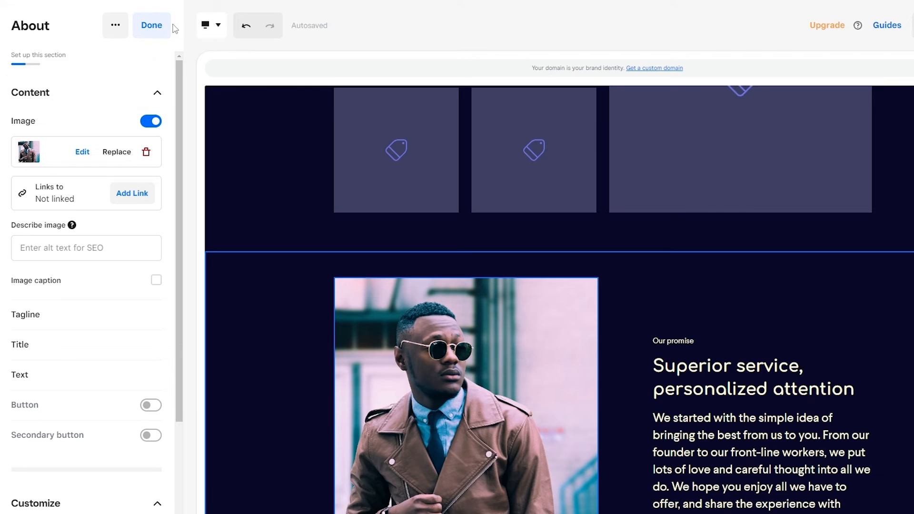
{"action": "left_click", "coordinate": [166, 29]}
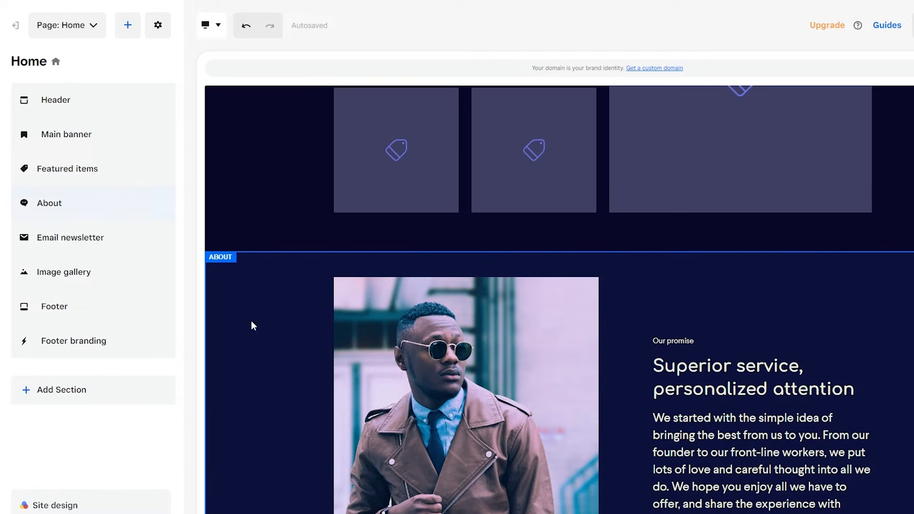
- Move the Email newsletter section below Image gallery and review the reordered Home page
{"action": "scroll", "coordinate": [277, 385], "scroll_direction": "down", "scroll_amount": 15}
{"action": "scroll", "coordinate": [405, 281], "scroll_direction": "up", "scroll_amount": 5}
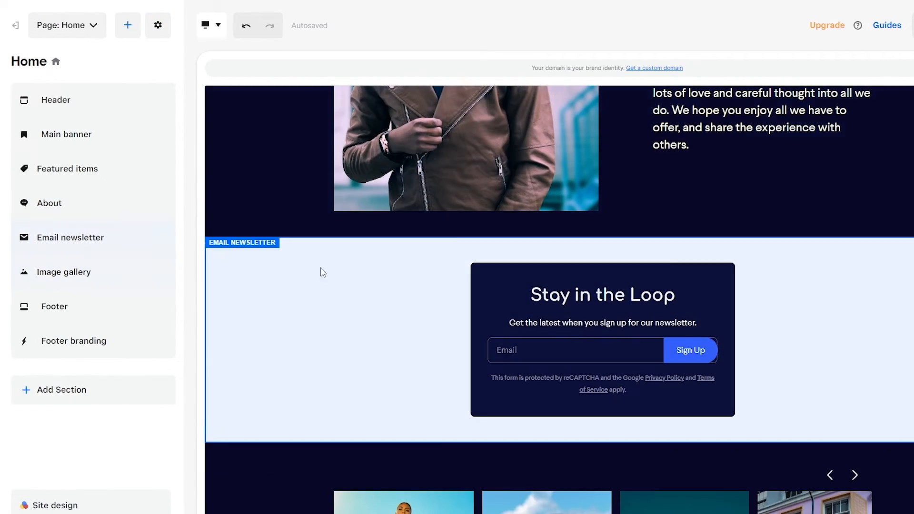
{"action": "left_click_drag", "start_coordinate": [16, 245], "coordinate": [29, 288]}
{"action": "scroll", "coordinate": [448, 338], "scroll_direction": "up", "scroll_amount": 12}
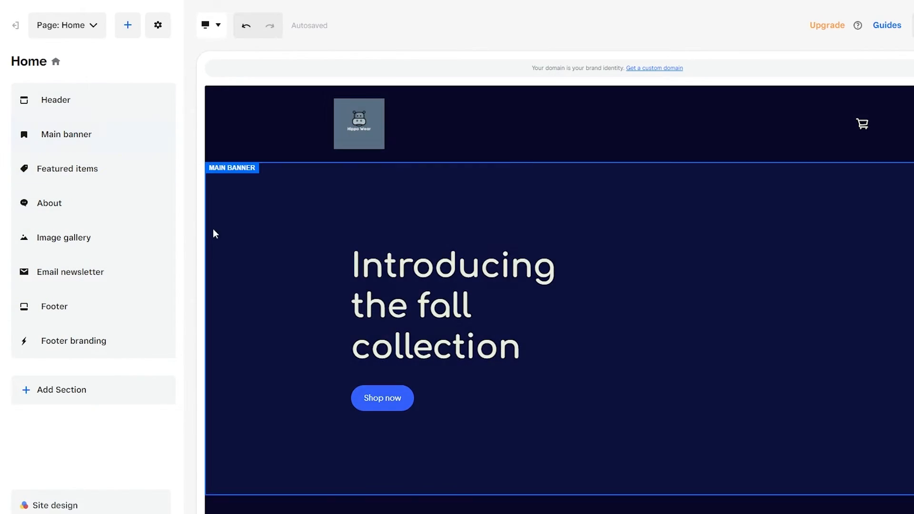
{"action": "scroll", "coordinate": [259, 279], "scroll_direction": "down", "scroll_amount": 8}
{"action": "scroll", "coordinate": [662, 259], "scroll_direction": "up", "scroll_amount": 3}
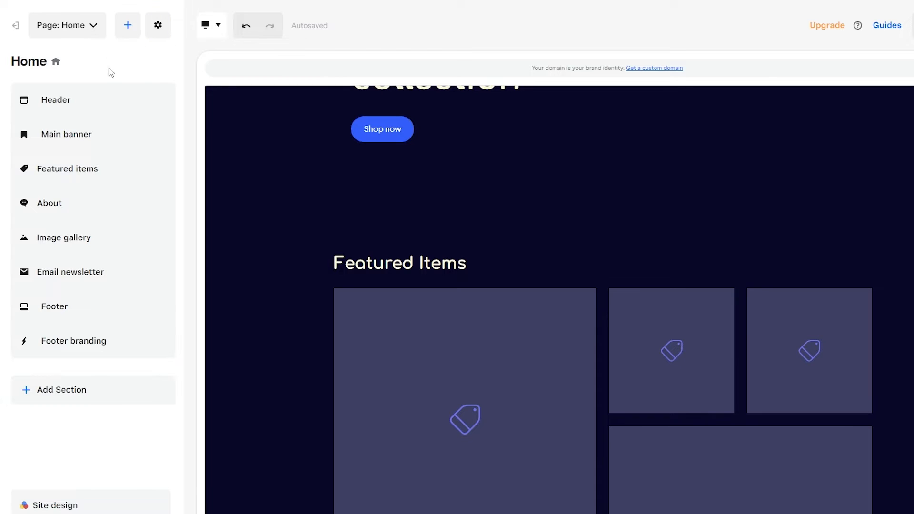
- Publish the site on its free Weebly subdomain and close the publishing dialog
{"action": "left_click", "coordinate": [840, 31]}
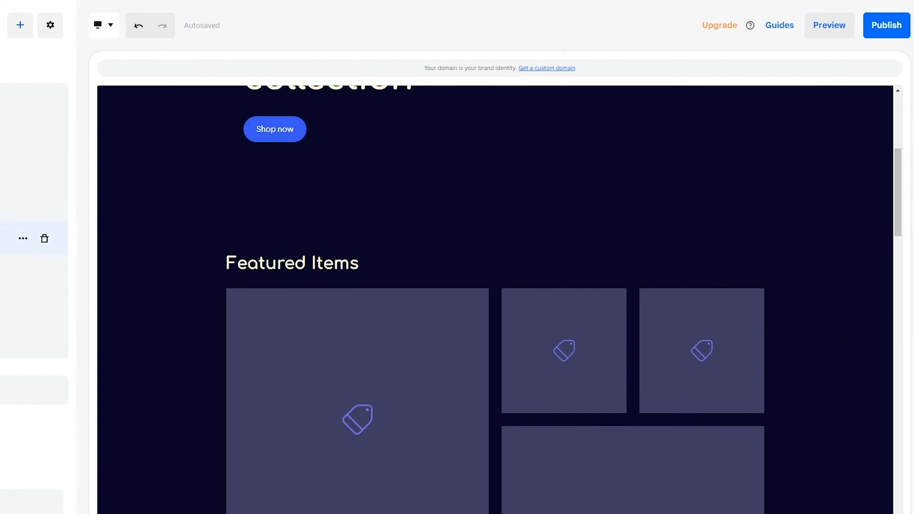
{"action": "left_click", "coordinate": [872, 29]}
{"action": "left_click", "coordinate": [475, 353]}
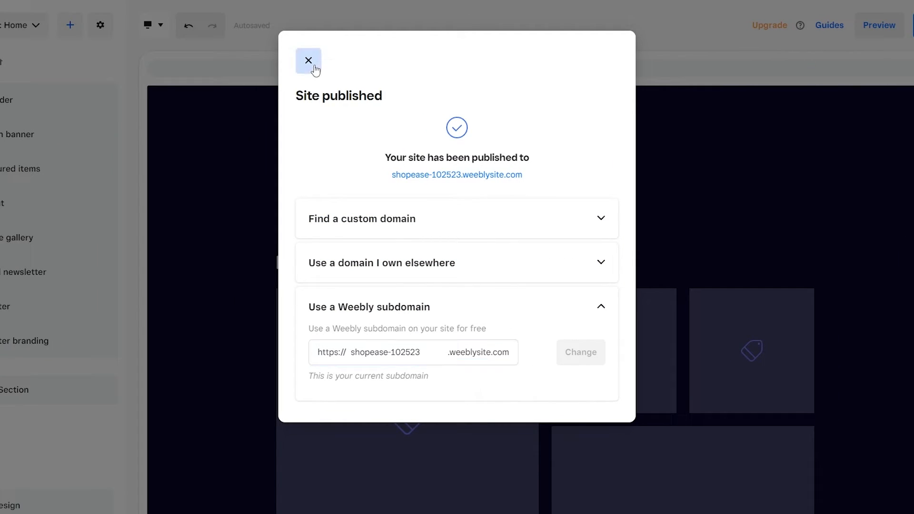
{"action": "left_click", "coordinate": [308, 61]}
{"action": "left_click", "coordinate": [44, 27]}
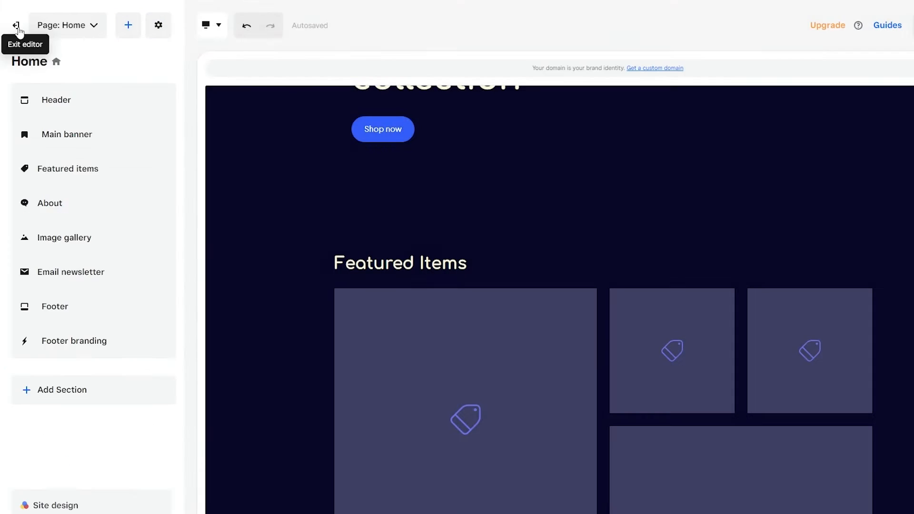
- Exit the site editor to the dashboard and start creating a new item in Site Items
{"action": "left_click", "coordinate": [17, 28]}
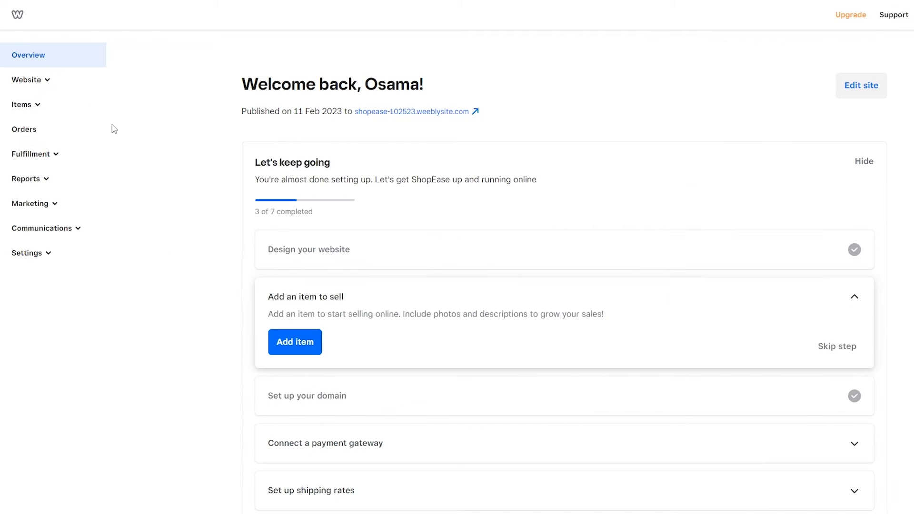
{"action": "left_click", "coordinate": [43, 106]}
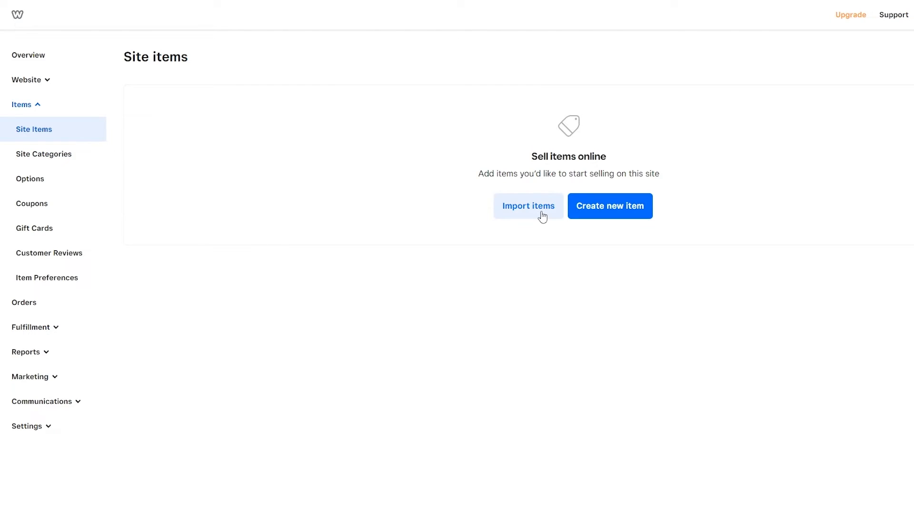
{"action": "left_click", "coordinate": [586, 216]}
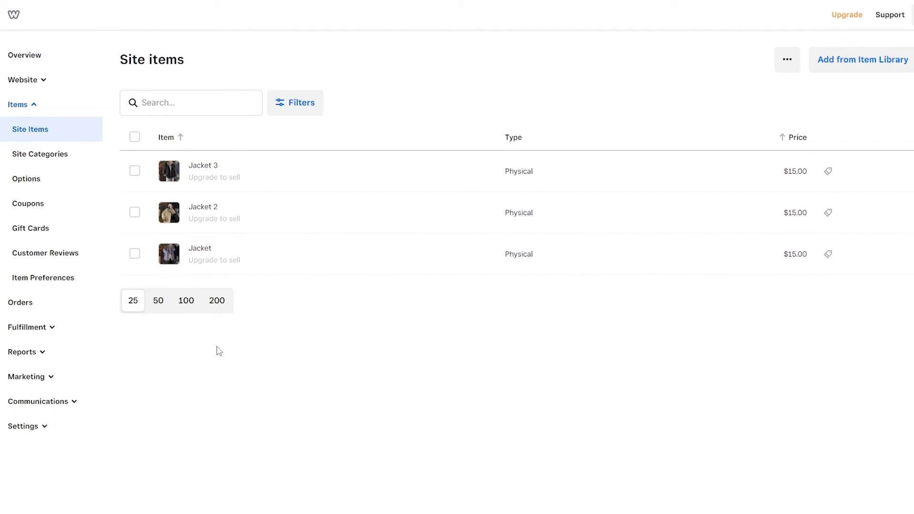
- Create a site category titled "jackets" and assign the items Jacket 3, Jacket 2 and Jacket to it
{"action": "left_click", "coordinate": [61, 159]}
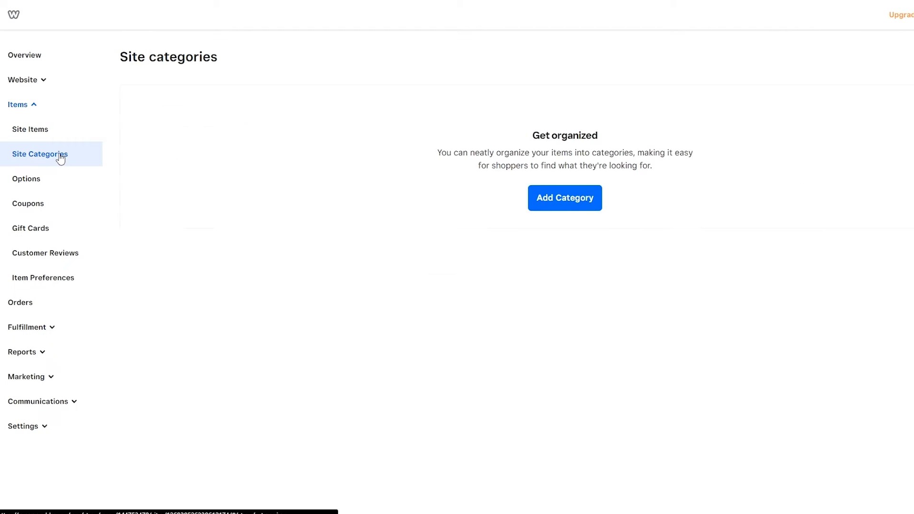
{"action": "left_click", "coordinate": [556, 205]}
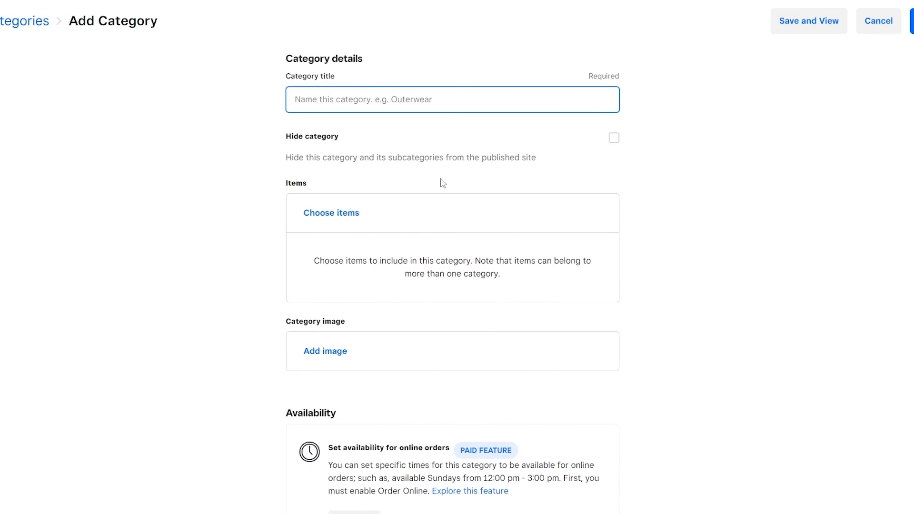
{"action": "type", "text": "jackets"}
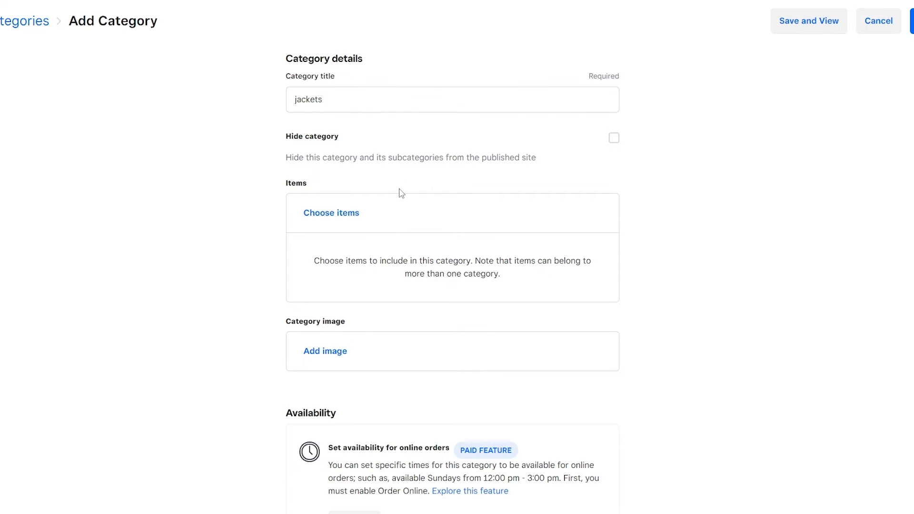
{"action": "left_click", "coordinate": [374, 212]}
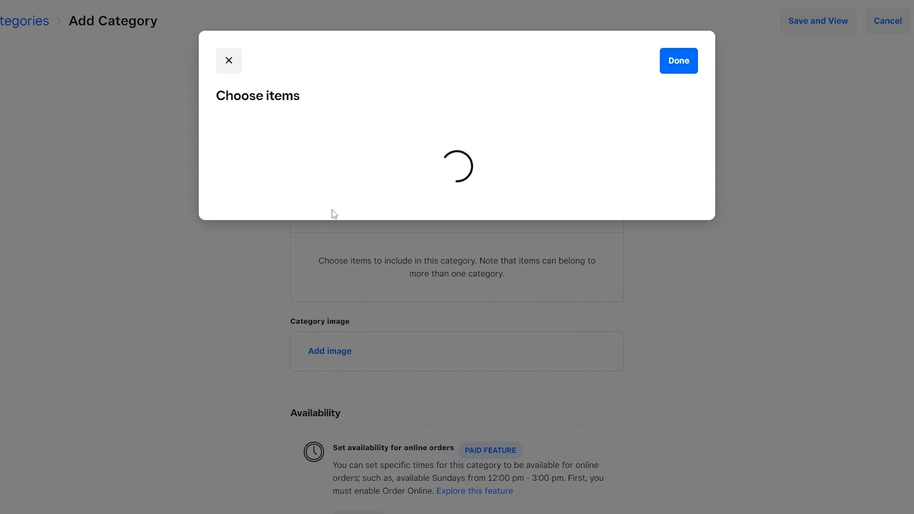
{"action": "left_click", "coordinate": [231, 242]}
{"action": "left_click", "coordinate": [231, 282]}
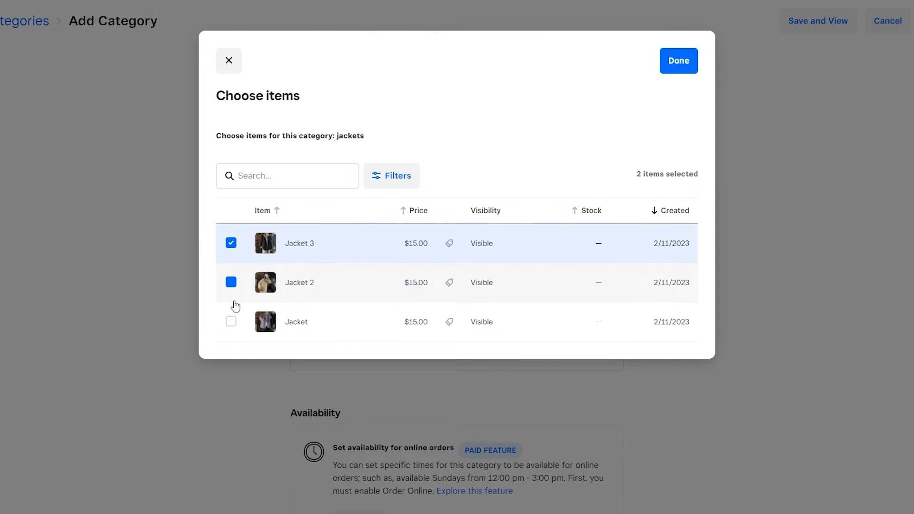
{"action": "left_click", "coordinate": [231, 322]}
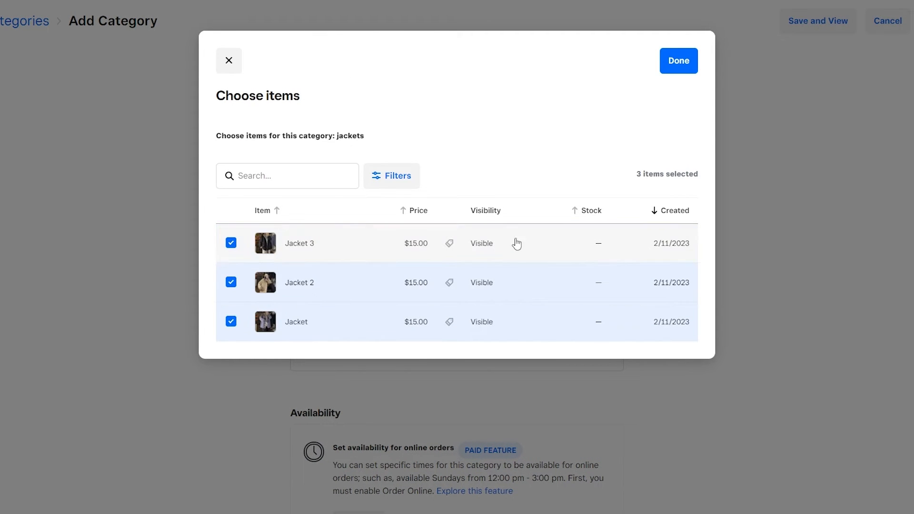
{"action": "left_click", "coordinate": [686, 61]}
- Upload the photo of jackets hanging on a clothes rack as the category image and save the category
{"action": "scroll", "coordinate": [404, 325], "scroll_direction": "down", "scroll_amount": 3}
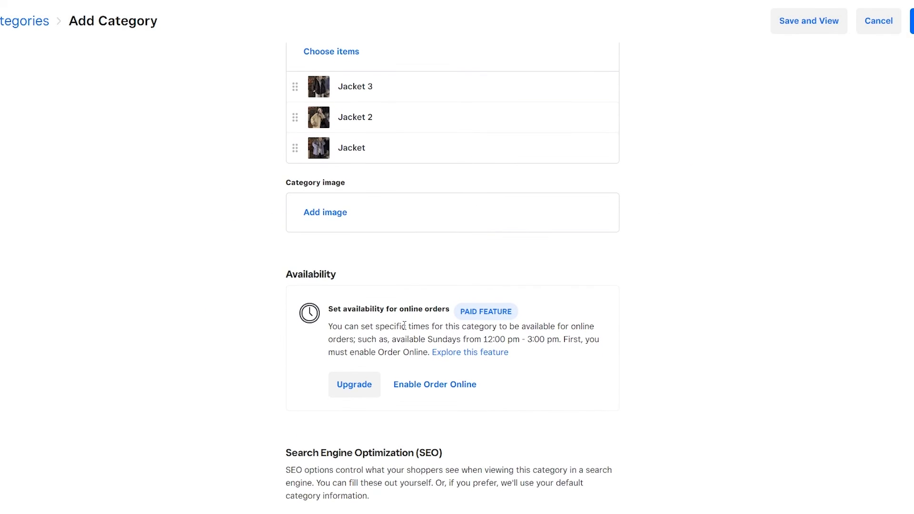
{"action": "left_click", "coordinate": [314, 216]}
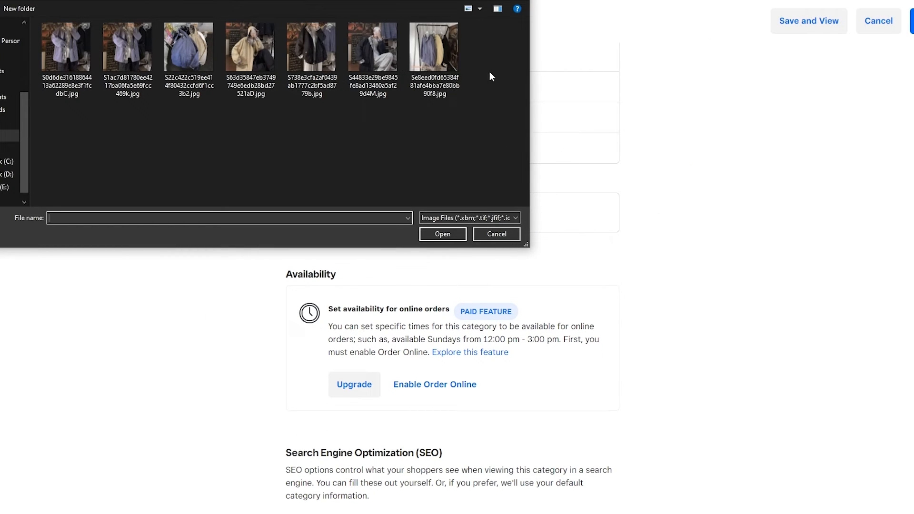
{"action": "left_click", "coordinate": [433, 76]}
{"action": "left_click", "coordinate": [442, 234]}
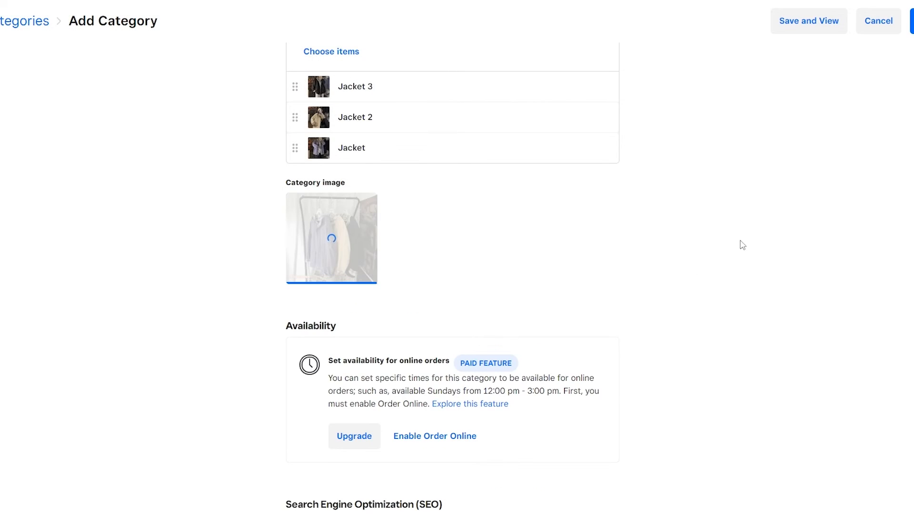
{"action": "scroll", "coordinate": [741, 243], "scroll_direction": "down", "scroll_amount": 2}
{"action": "scroll", "coordinate": [742, 242], "scroll_direction": "down", "scroll_amount": 1}
{"action": "scroll", "coordinate": [757, 214], "scroll_direction": "up", "scroll_amount": 7}
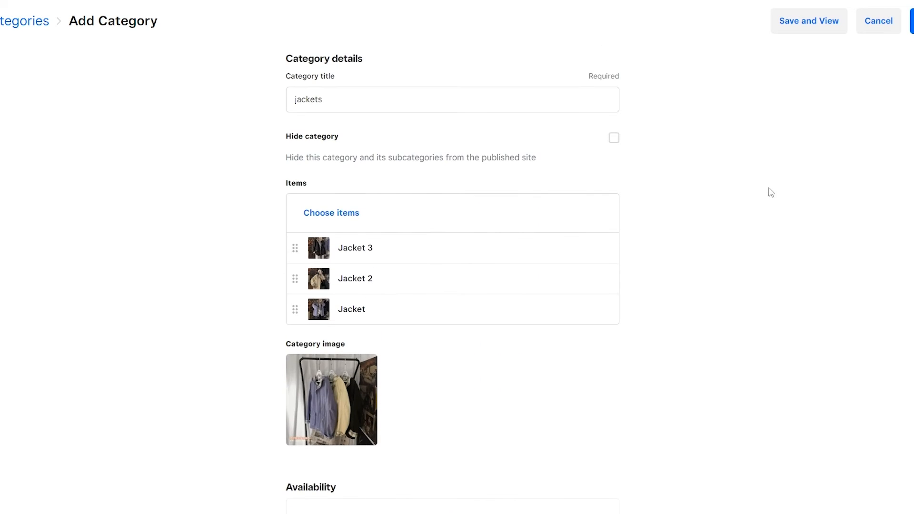
{"action": "left_click", "coordinate": [912, 21]}
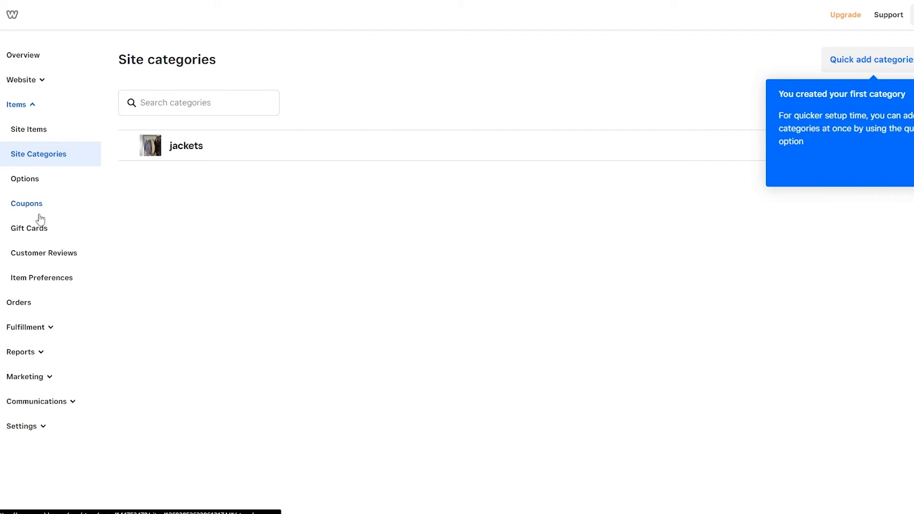
- Open the site for editing and select Jacket 3, Jacket 2 and Jacket for the Featured Items section
{"action": "left_click", "coordinate": [37, 80]}
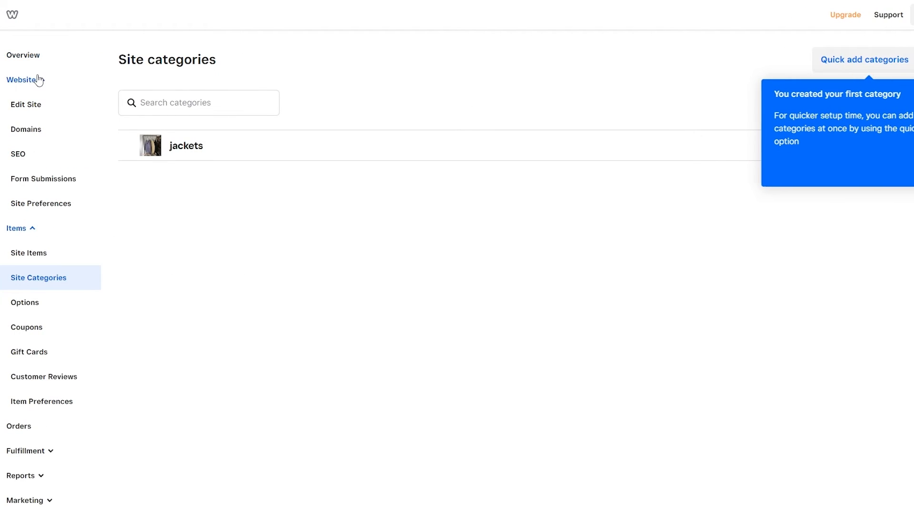
{"action": "left_click", "coordinate": [35, 105]}
{"action": "left_click", "coordinate": [404, 280]}
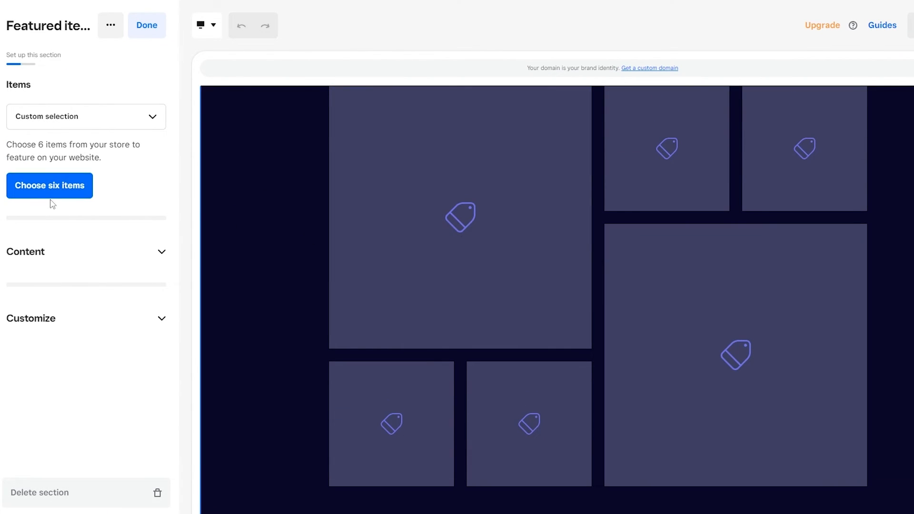
{"action": "left_click", "coordinate": [76, 193]}
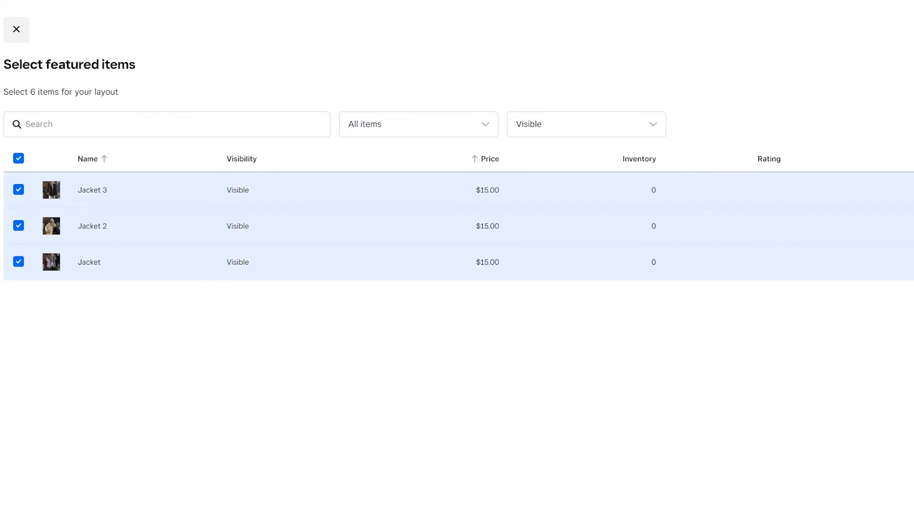
- Start adding a new physical item from the featured items selection and upload the photo of the blue and beige jackets
{"action": "left_click", "coordinate": [902, 124]}
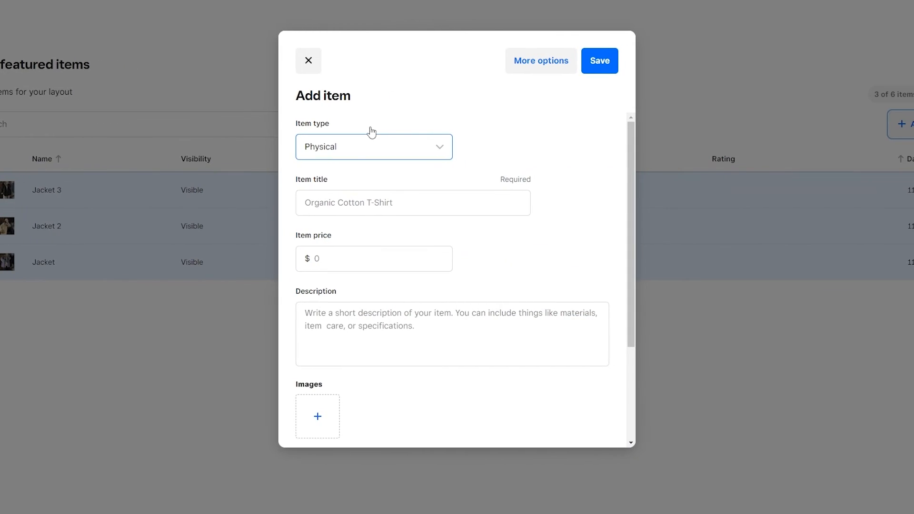
{"action": "scroll", "coordinate": [409, 247], "scroll_direction": "down", "scroll_amount": 3}
{"action": "left_click", "coordinate": [319, 279]}
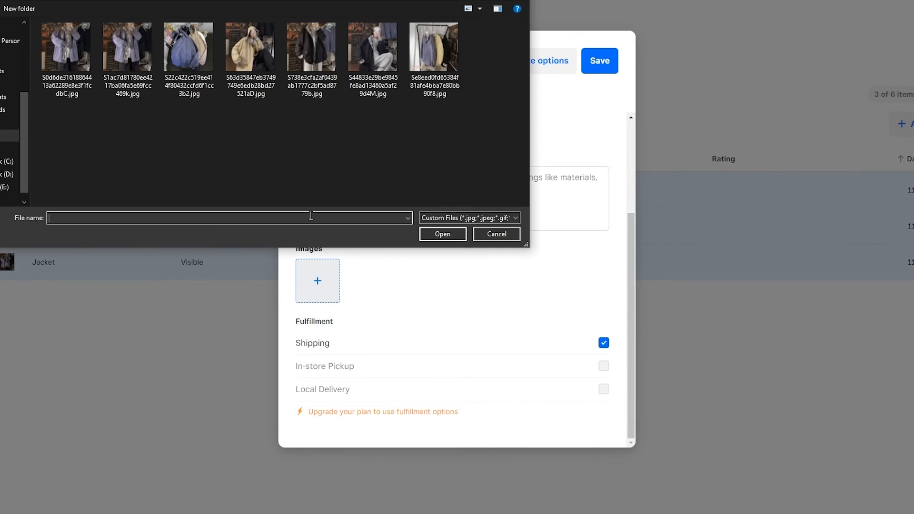
{"action": "double_click", "coordinate": [178, 78]}
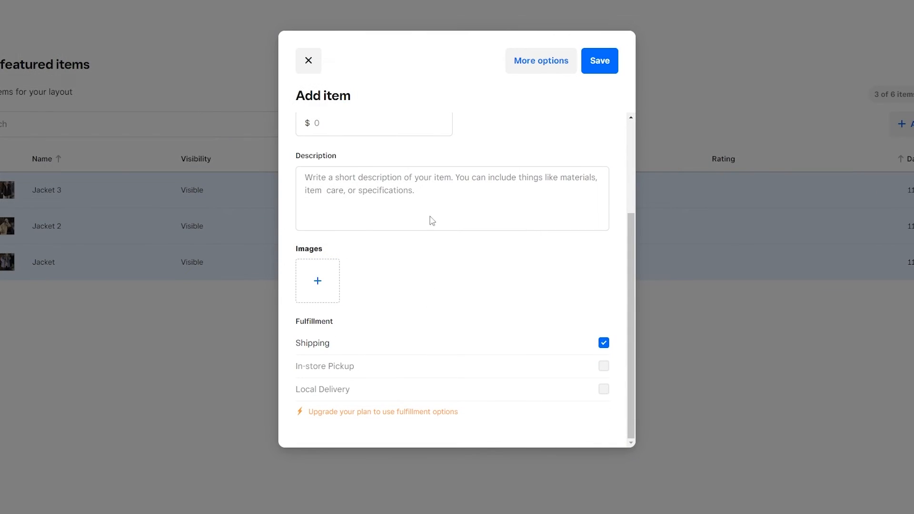
- Title the item Jacket 4 with price $20 and description "Jacket", save it, and save the selection of six featured items
{"action": "scroll", "coordinate": [367, 190], "scroll_direction": "up", "scroll_amount": 3}
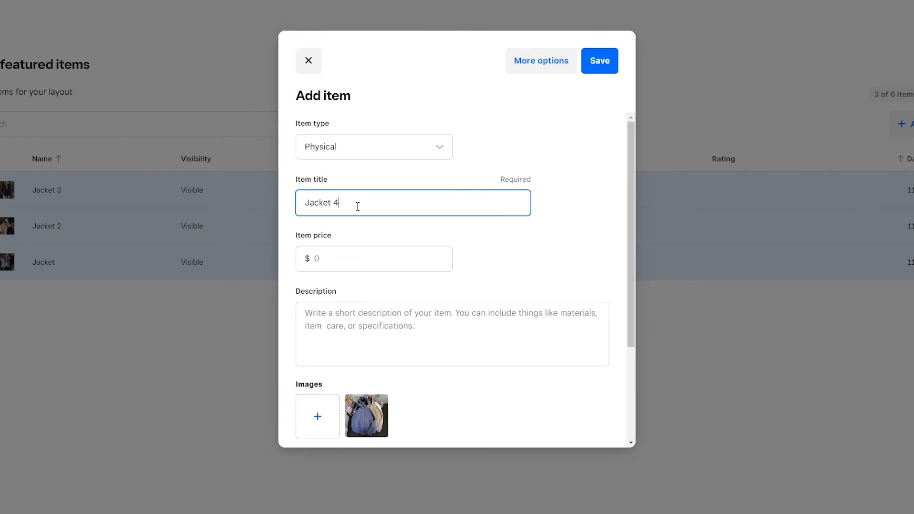
{"action": "left_click", "coordinate": [382, 262]}
{"action": "type", "text": "20"}
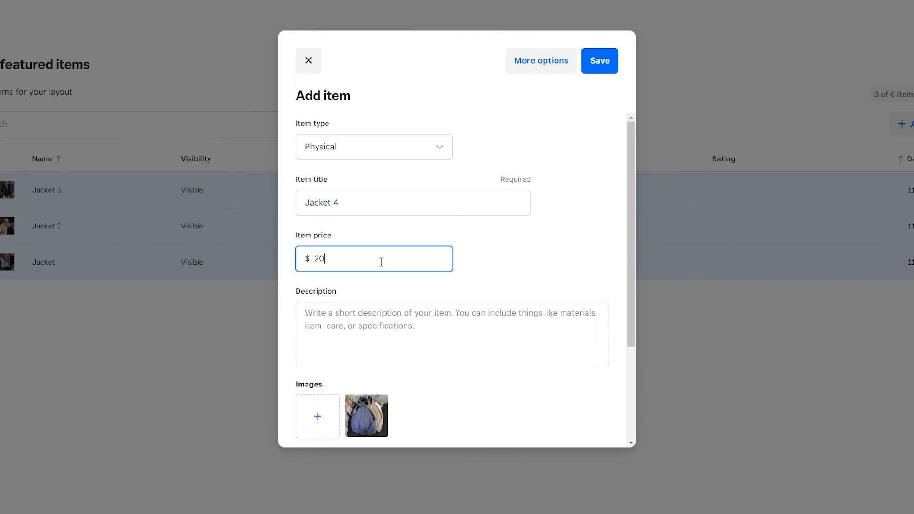
{"action": "left_click", "coordinate": [400, 333]}
{"action": "scroll", "coordinate": [400, 333], "scroll_direction": "down", "scroll_amount": 2}
{"action": "type", "text": "Jacket"}
{"action": "left_click", "coordinate": [599, 61]}
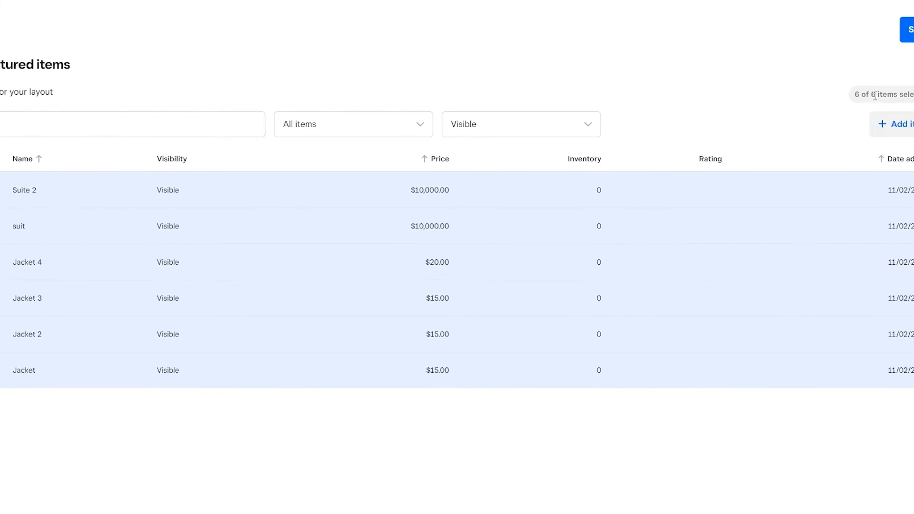
{"action": "left_click", "coordinate": [900, 27]}
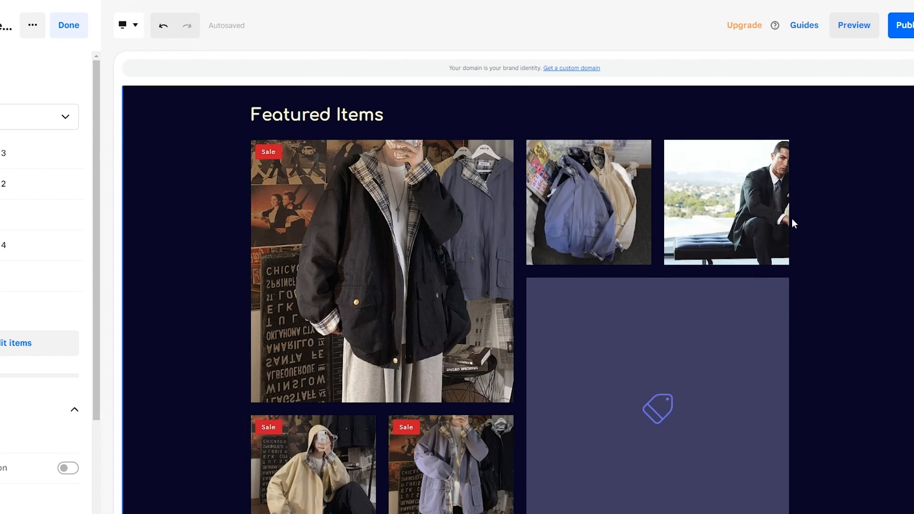
- Review the Home page from header to footer, including the Featured Items, About, image gallery and newsletter sections
{"action": "scroll", "coordinate": [786, 205], "scroll_direction": "down", "scroll_amount": 2}
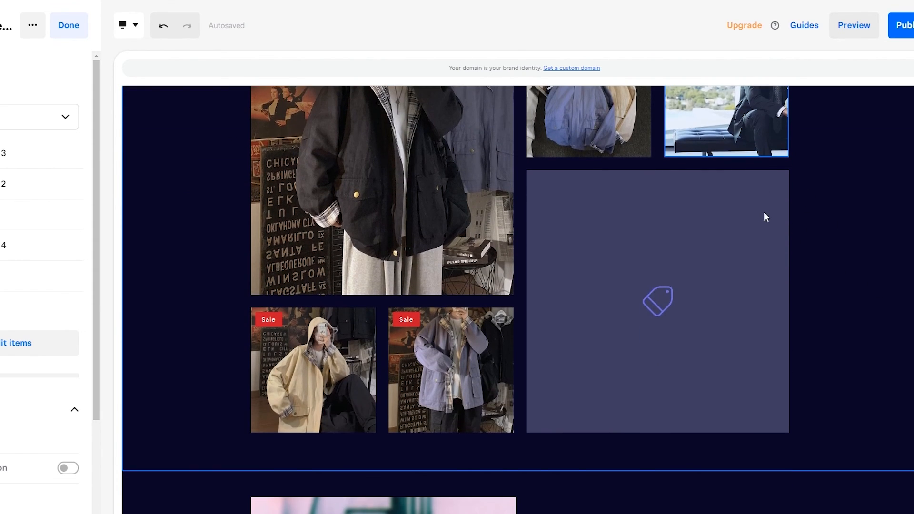
{"action": "scroll", "coordinate": [847, 289], "scroll_direction": "up", "scroll_amount": 9}
{"action": "scroll", "coordinate": [847, 290], "scroll_direction": "down", "scroll_amount": 10}
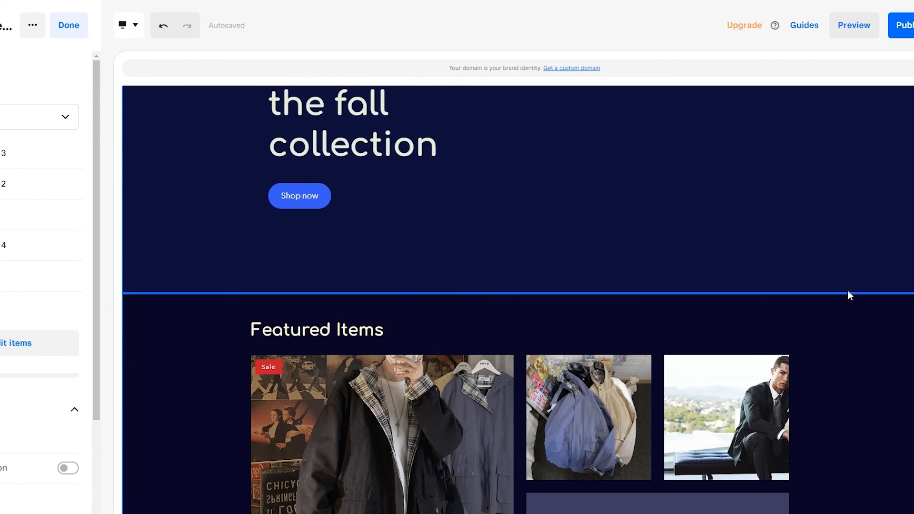
{"action": "scroll", "coordinate": [846, 291], "scroll_direction": "down", "scroll_amount": 20}
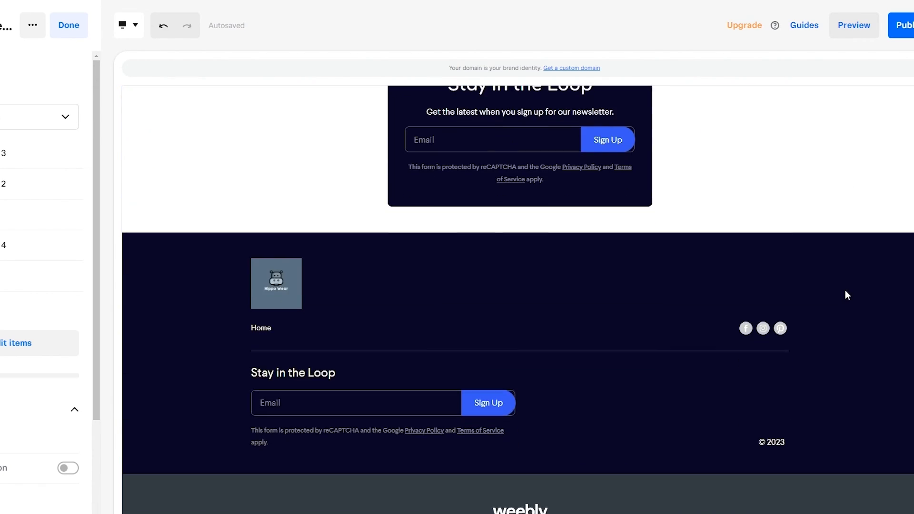
{"action": "scroll", "coordinate": [846, 294], "scroll_direction": "up", "scroll_amount": 10}
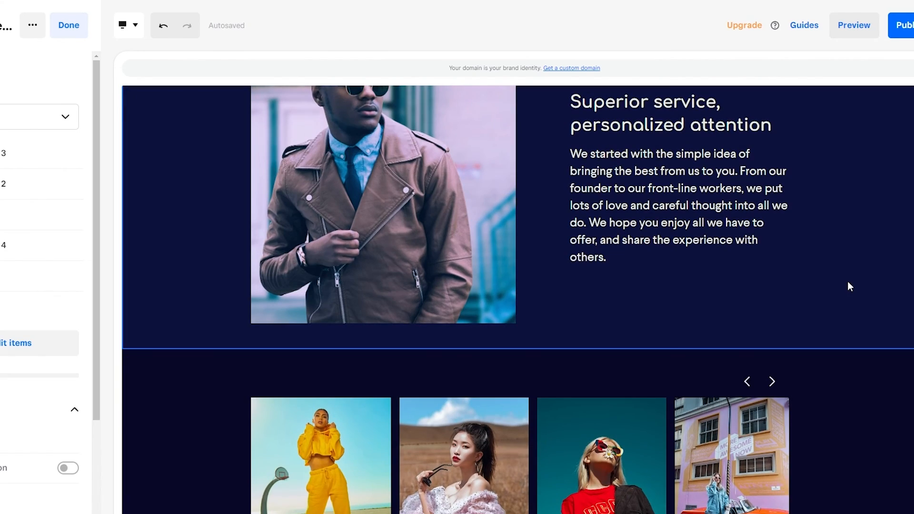
{"action": "scroll", "coordinate": [851, 288], "scroll_direction": "up", "scroll_amount": 10}
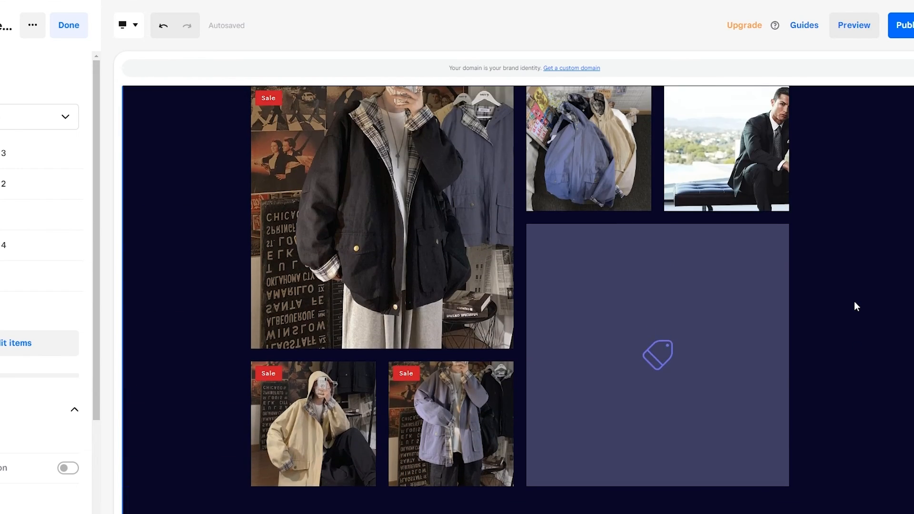
{"action": "scroll", "coordinate": [854, 306], "scroll_direction": "up", "scroll_amount": 4}
{"action": "scroll", "coordinate": [853, 298], "scroll_direction": "up", "scroll_amount": 4}
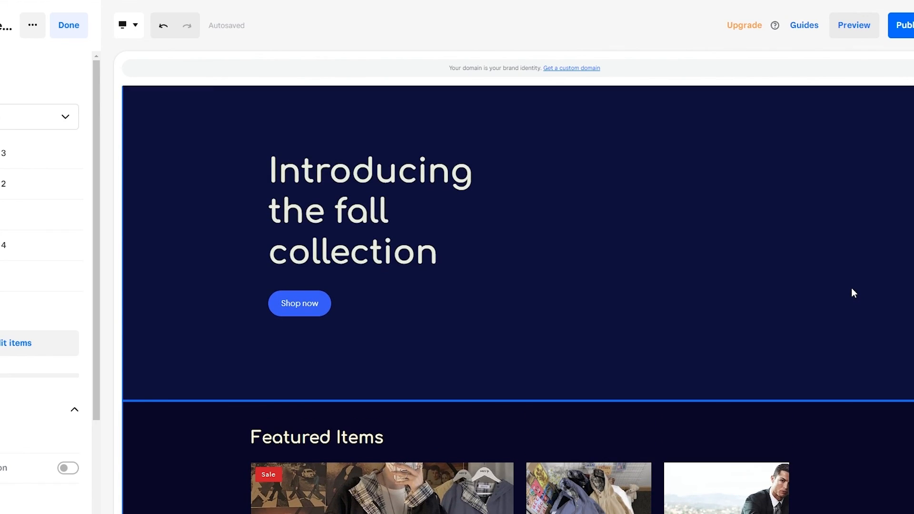
{"action": "scroll", "coordinate": [852, 288], "scroll_direction": "up", "scroll_amount": 2}
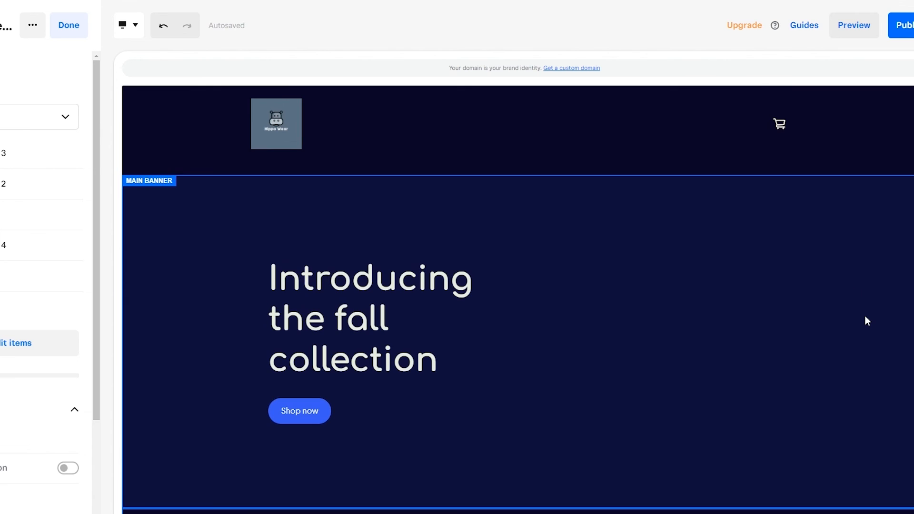
{"action": "scroll", "coordinate": [867, 319], "scroll_direction": "down", "scroll_amount": 12}
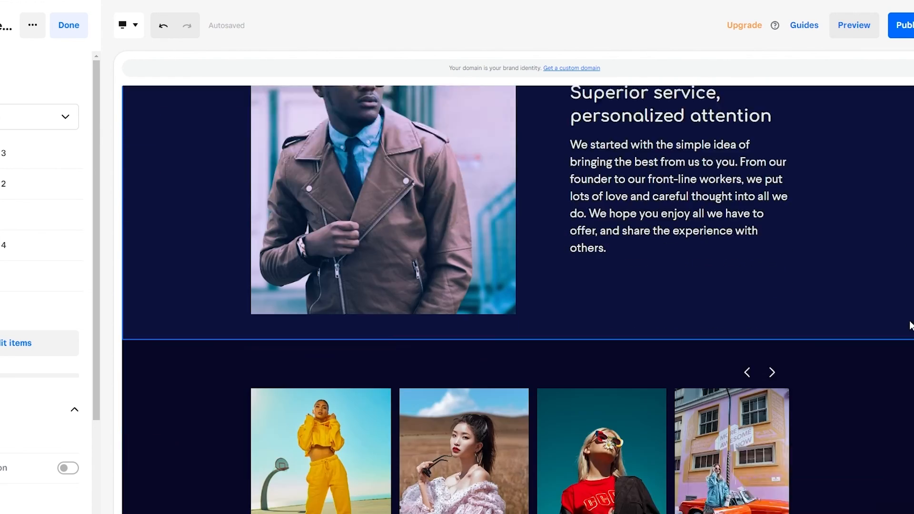
{"action": "scroll", "coordinate": [905, 324], "scroll_direction": "down", "scroll_amount": 3}
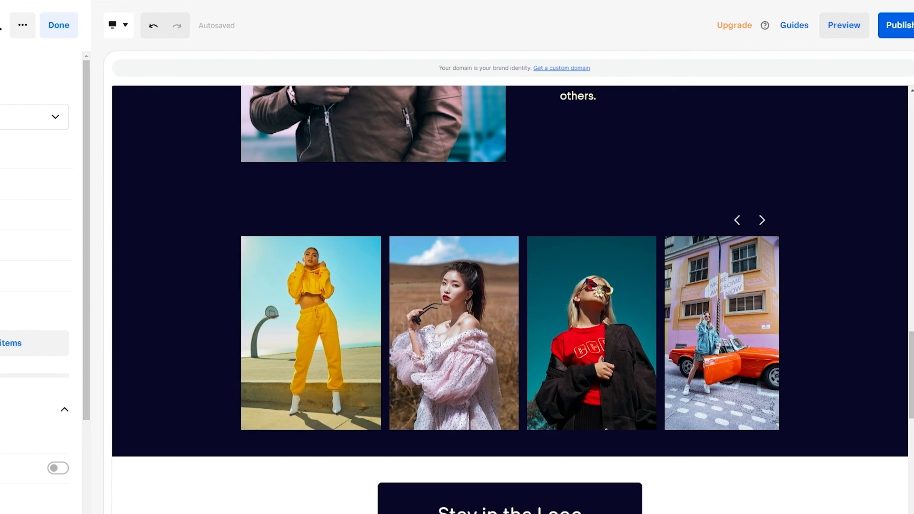
- Publish the updated site, check its free Weebly subdomain, and close the publishing dialog
{"action": "left_click", "coordinate": [897, 36]}
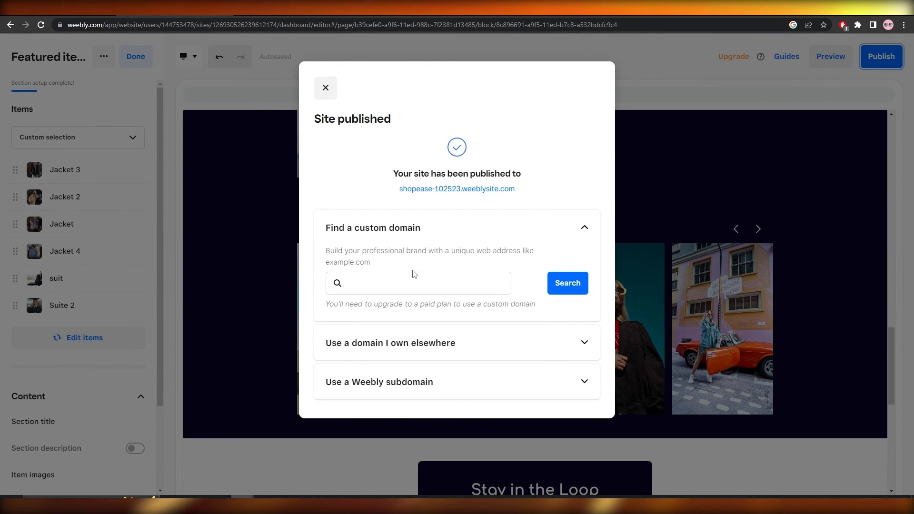
{"action": "left_click", "coordinate": [427, 377]}
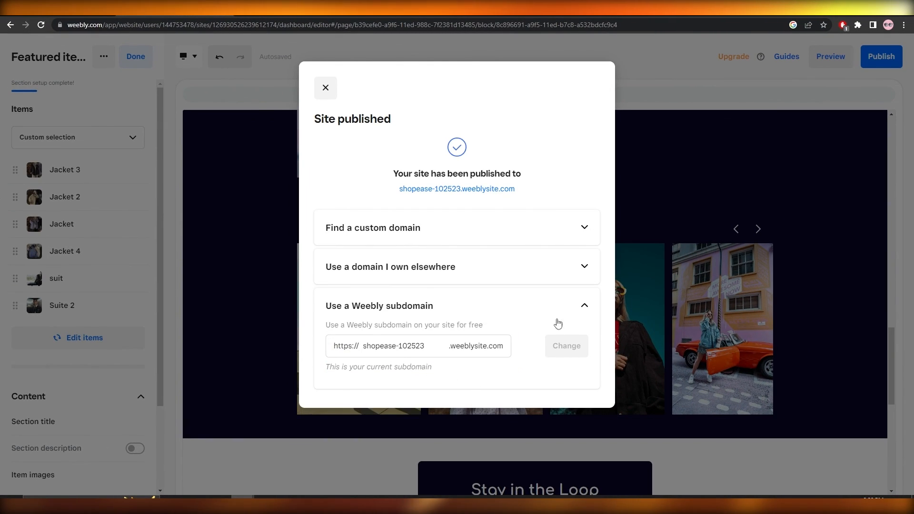
{"action": "left_click", "coordinate": [585, 319]}
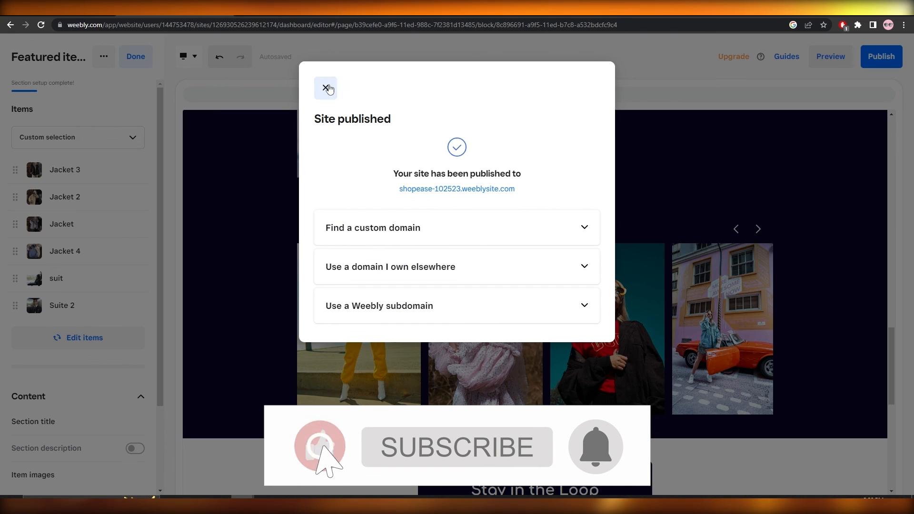
{"action": "left_click", "coordinate": [326, 88]}
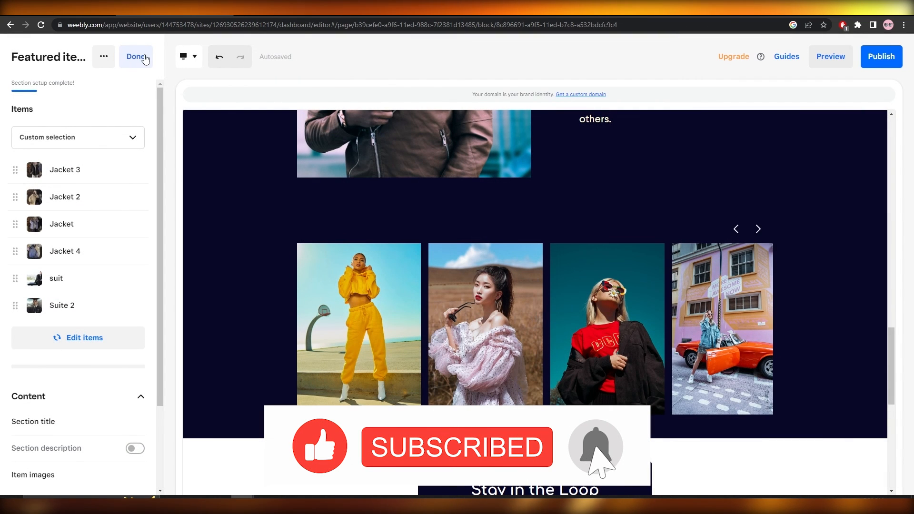
- Finish editing the Featured Items section and exit the site editor
{"action": "left_click", "coordinate": [136, 56]}
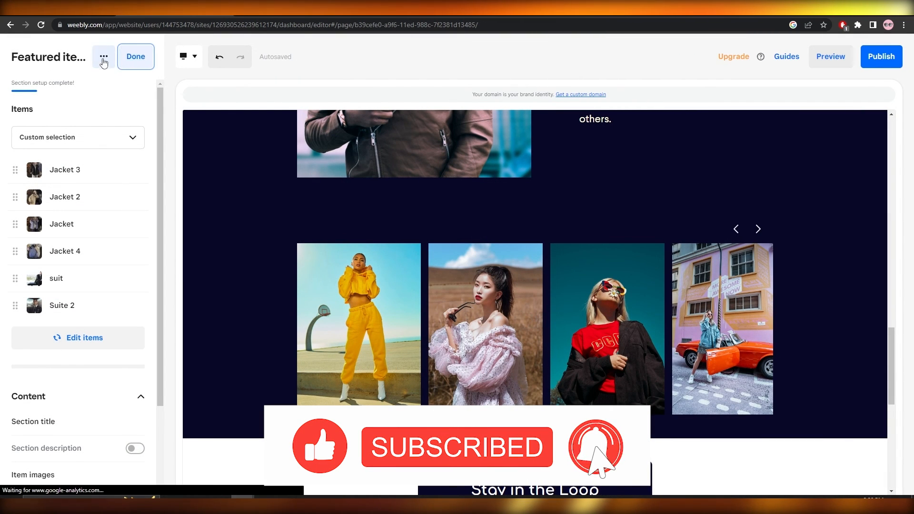
{"action": "left_click", "coordinate": [16, 57]}
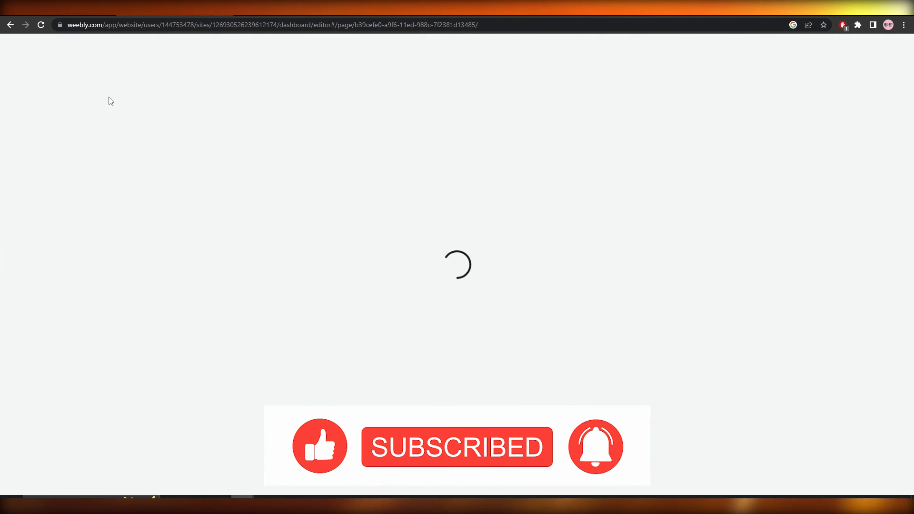